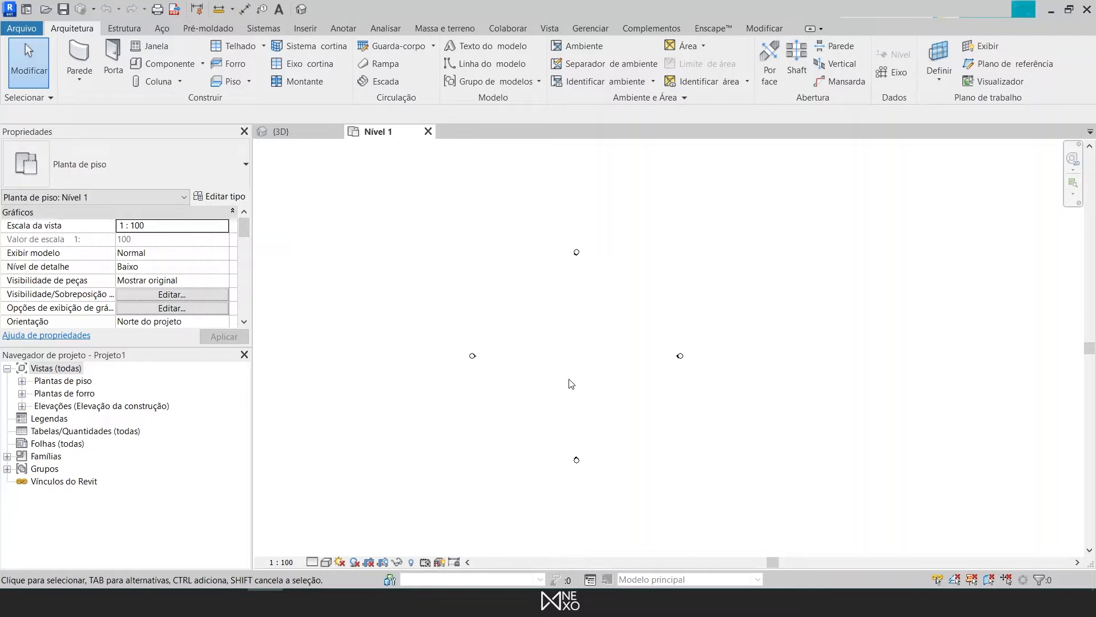
{"action": "scroll", "coordinate": [570, 362], "scroll_direction": "up", "scroll_amount": 1}
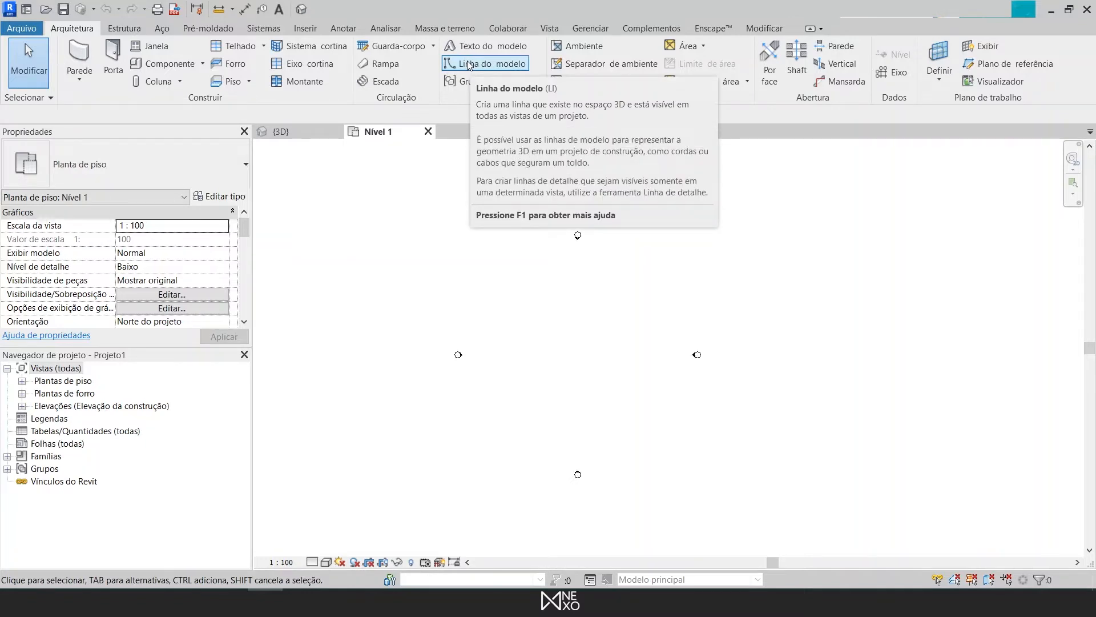
{"action": "key", "text": "d"}
{"action": "key", "text": "l"}
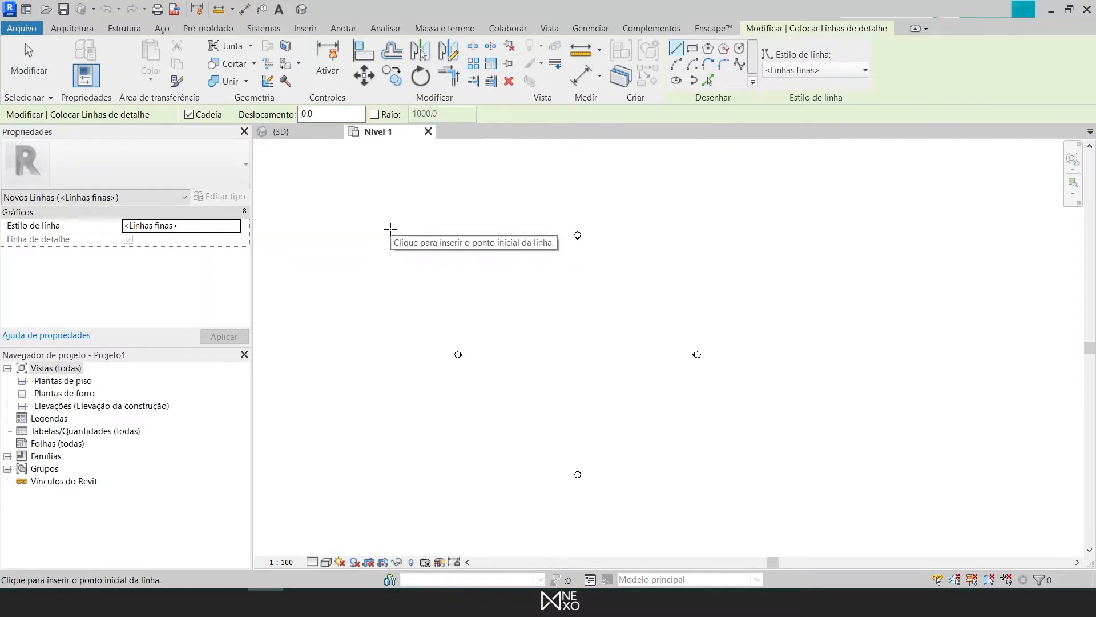
{"action": "key", "text": "Escape"}
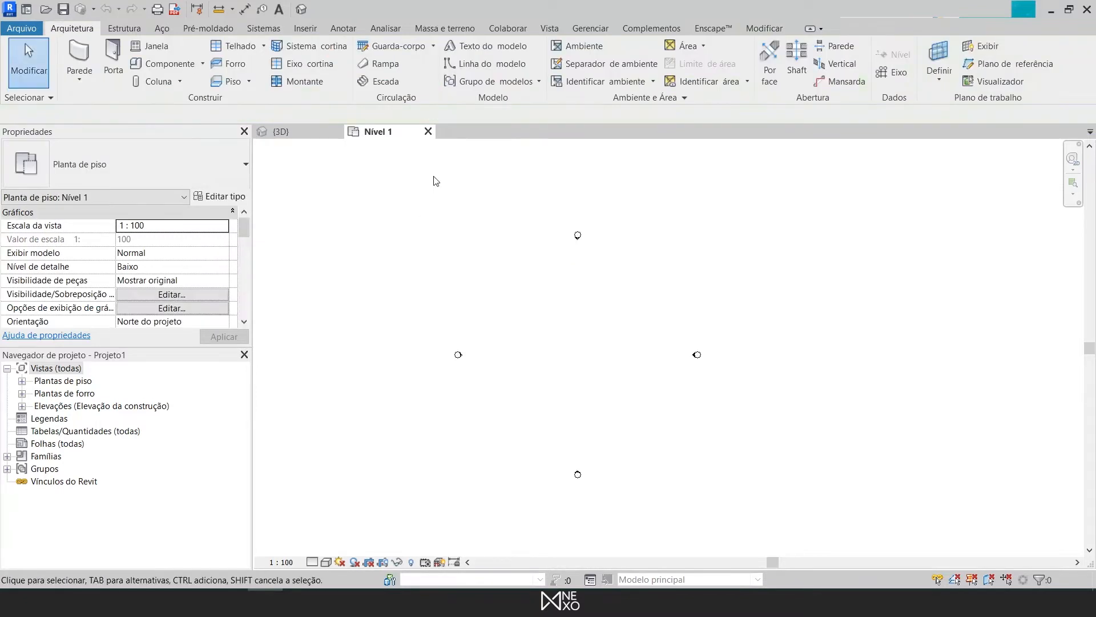
{"action": "left_click", "coordinate": [467, 66]}
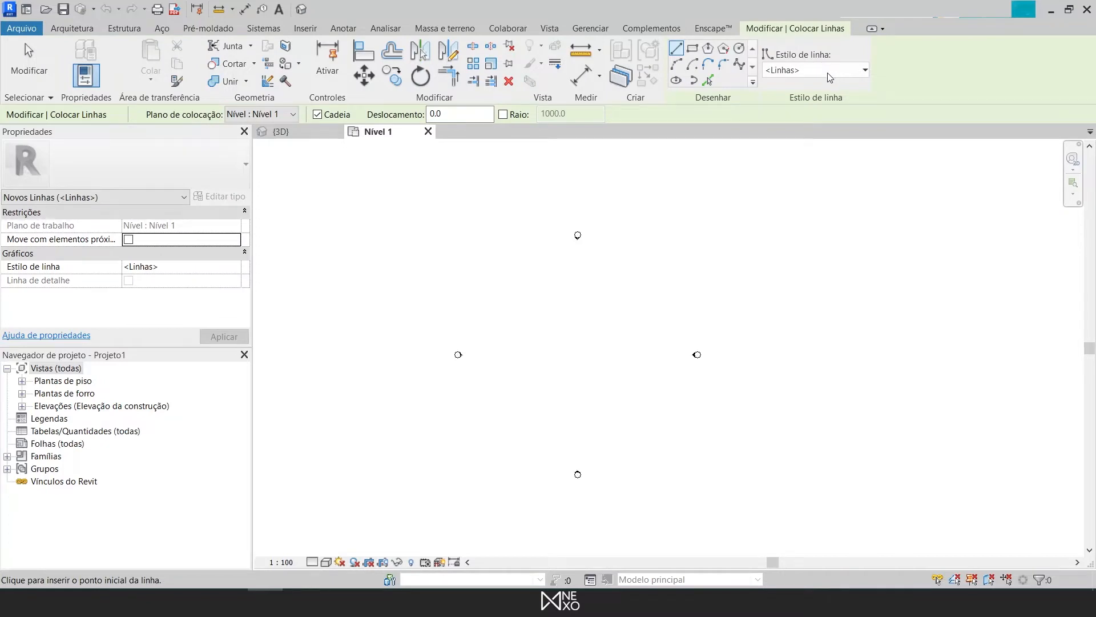
{"action": "scroll", "coordinate": [537, 407], "scroll_direction": "up", "scroll_amount": 2}
{"action": "left_click", "coordinate": [539, 410]}
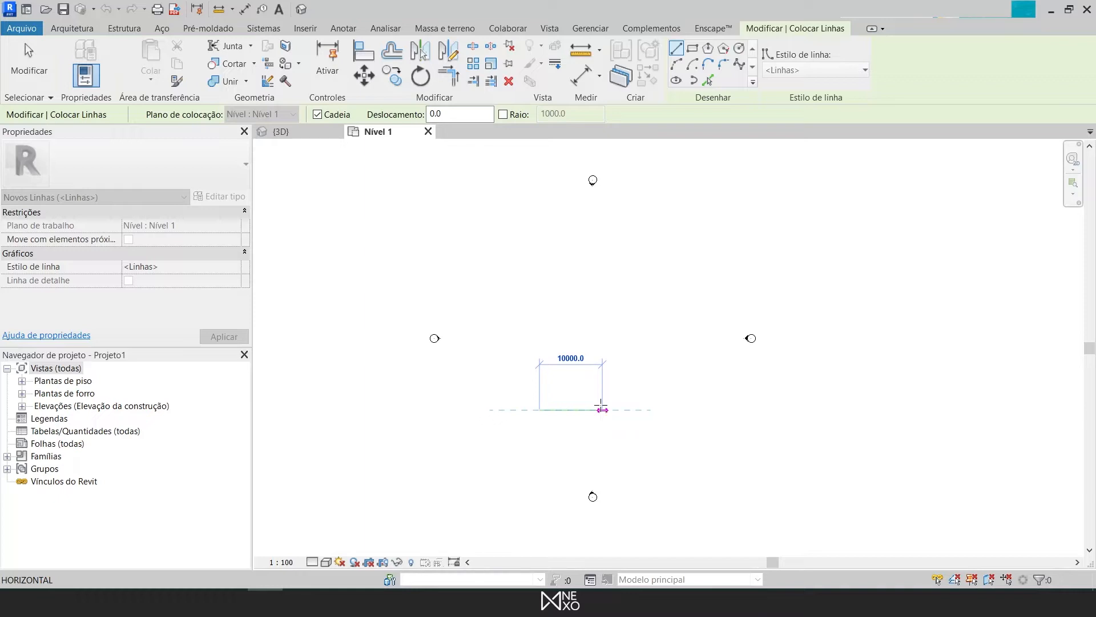
{"action": "key", "text": "Escape"}
{"action": "key", "text": "Escape"}
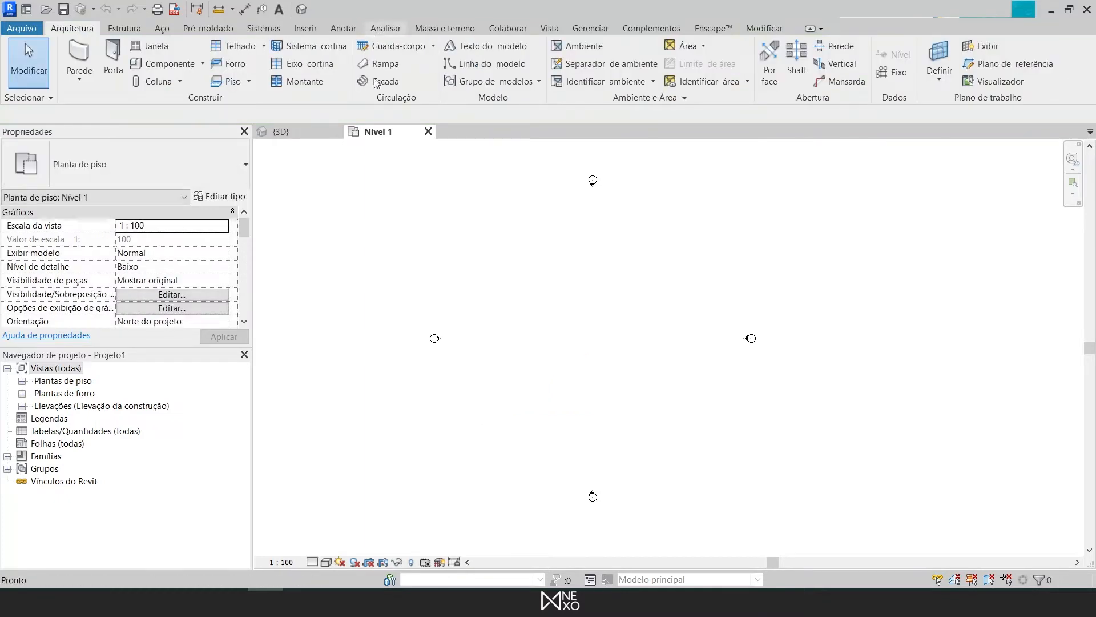
Step: Check the project unit formats of the Comum discipline
{"action": "left_click", "coordinate": [385, 28]}
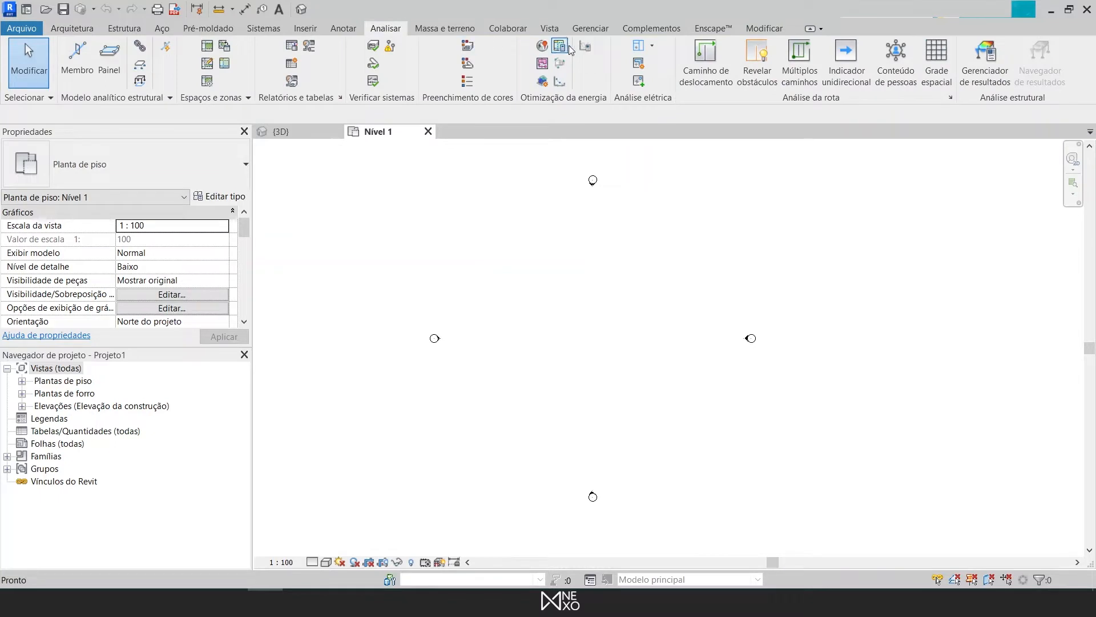
{"action": "left_click", "coordinate": [589, 28]}
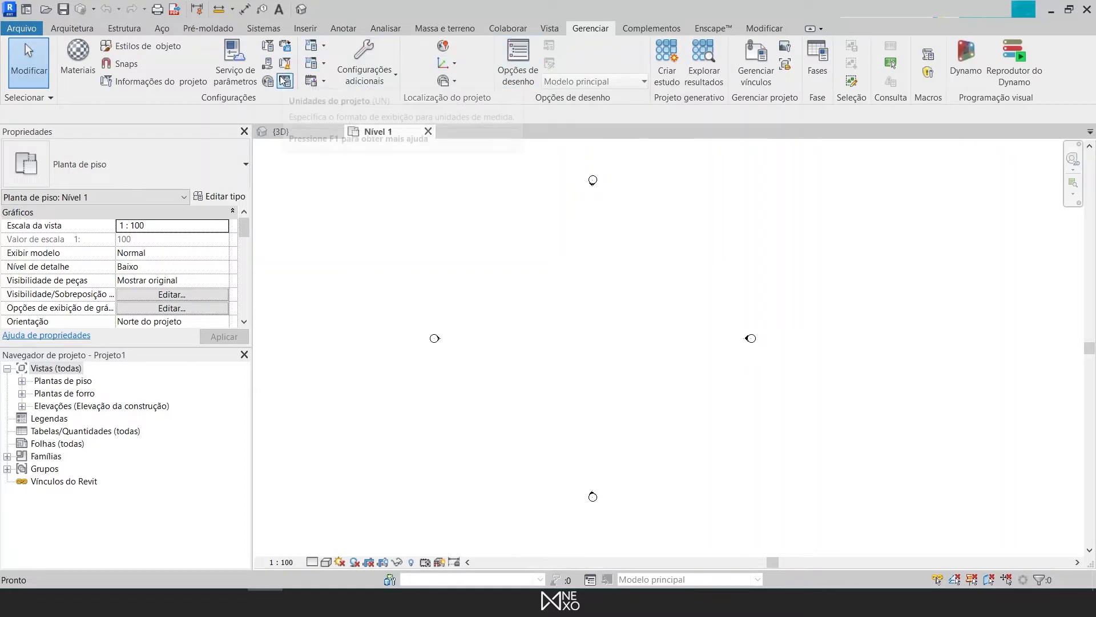
{"action": "left_click", "coordinate": [279, 84]}
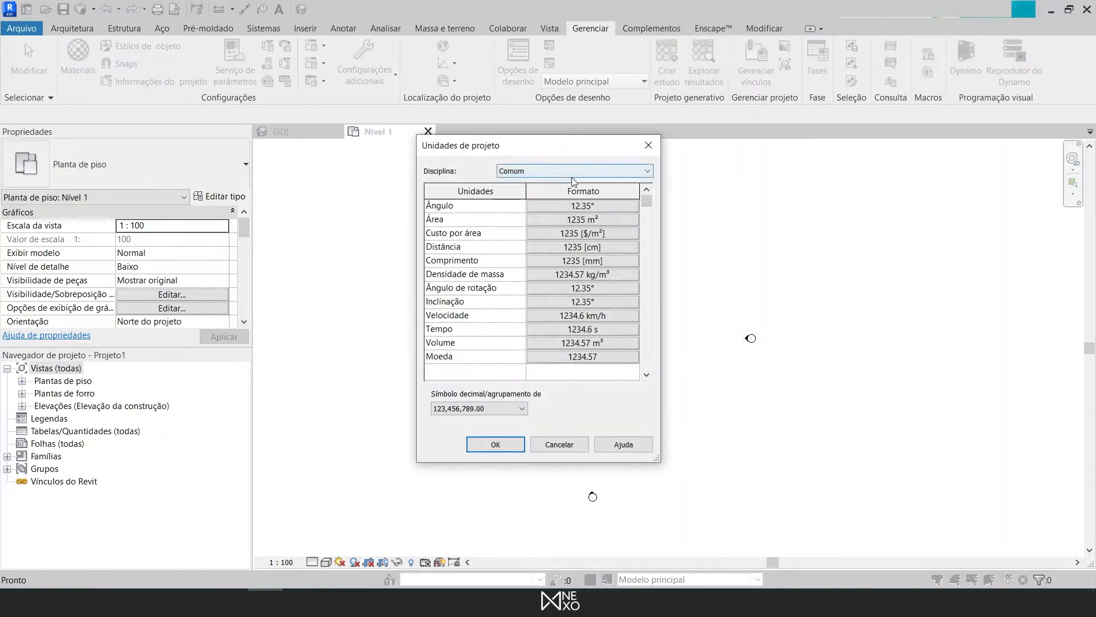
{"action": "left_click", "coordinate": [648, 146]}
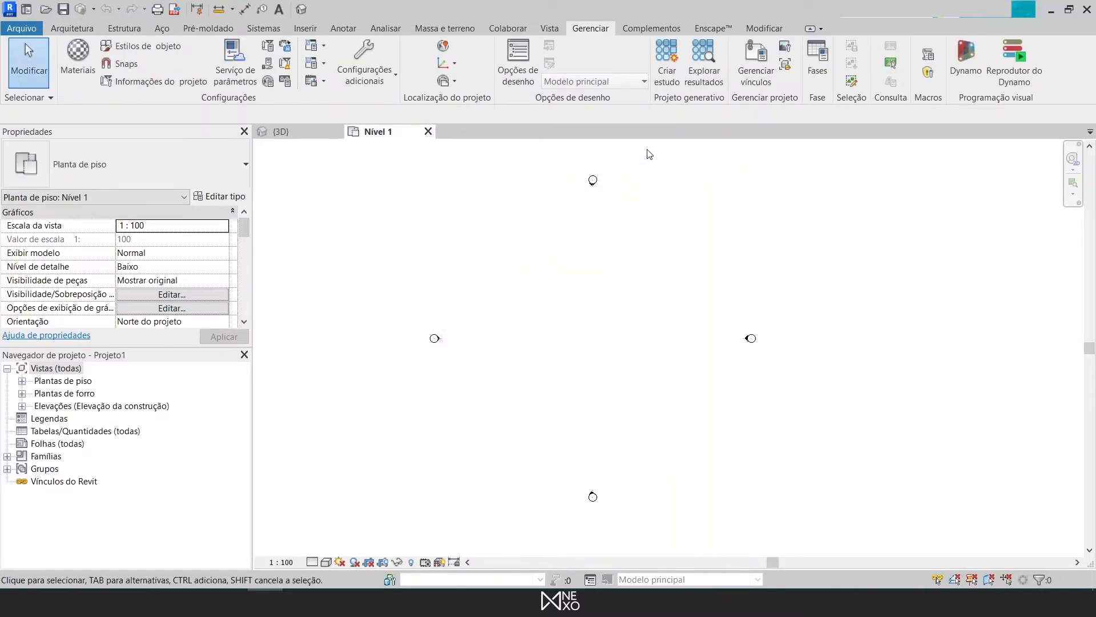
Step: Set the project's length (Comprimento) format to metres with 1 decimal place
{"action": "key", "text": "u"}
{"action": "key", "text": "n"}
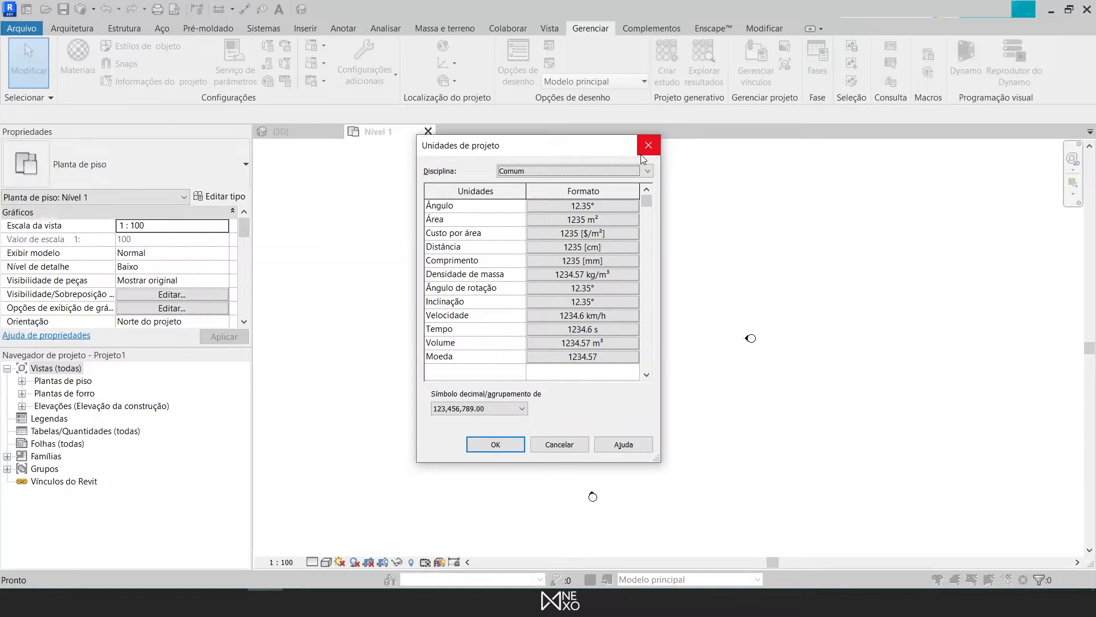
{"action": "left_click", "coordinate": [592, 263]}
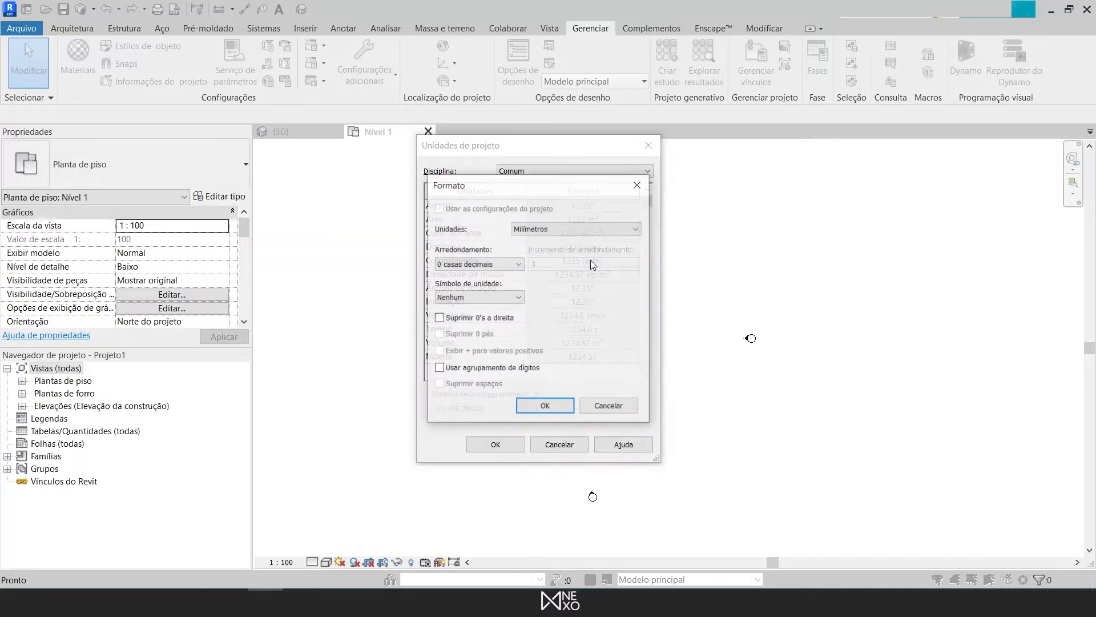
{"action": "left_click", "coordinate": [551, 229]}
{"action": "left_click", "coordinate": [530, 277]}
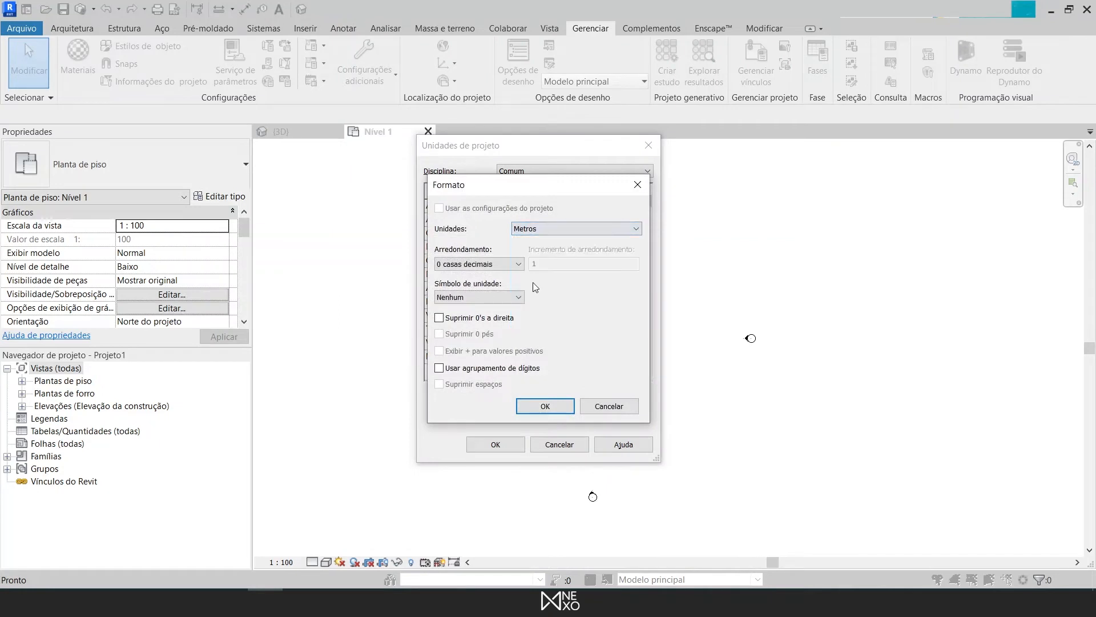
{"action": "left_click", "coordinate": [506, 263]}
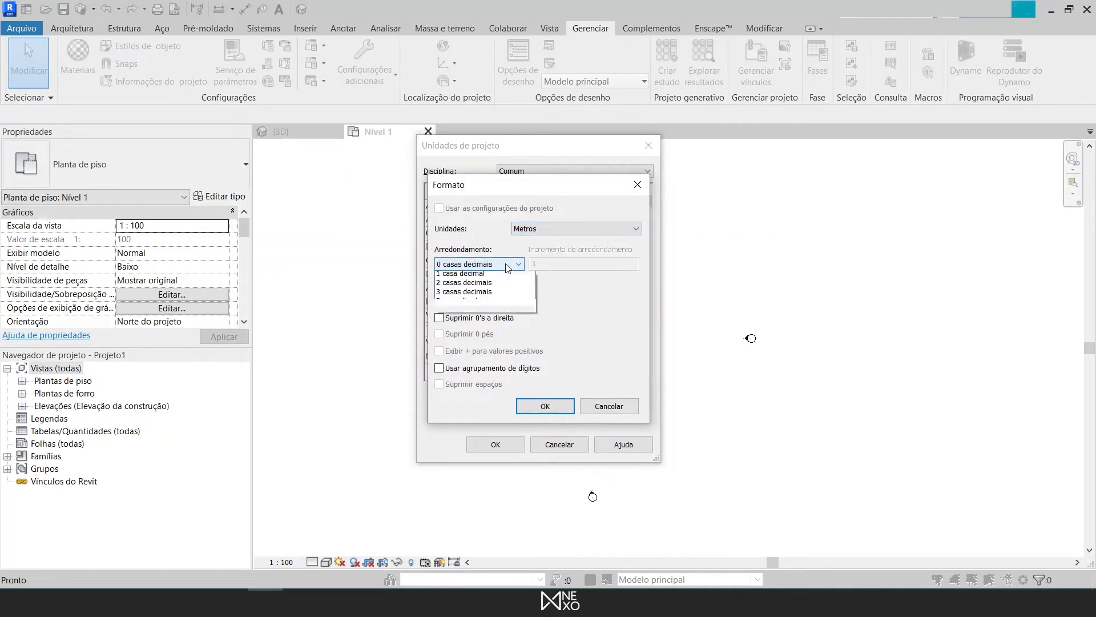
{"action": "left_click", "coordinate": [503, 312]}
{"action": "left_click", "coordinate": [544, 406]}
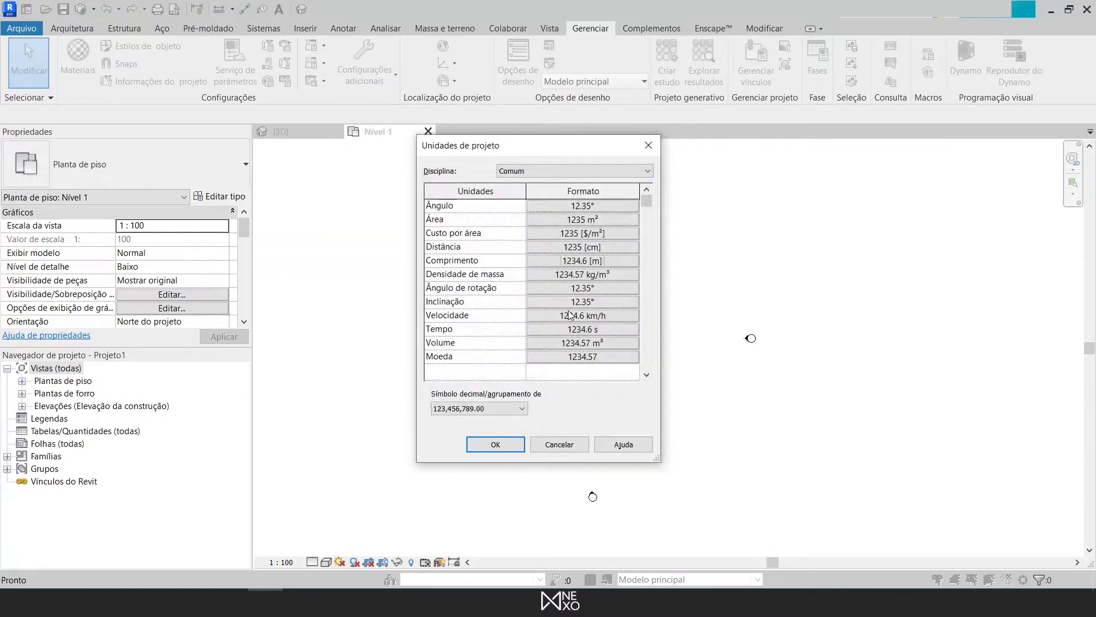
Step: Set the distance (Distância) format to metres and apply the project units
{"action": "left_click", "coordinate": [571, 247]}
{"action": "left_click", "coordinate": [553, 228]}
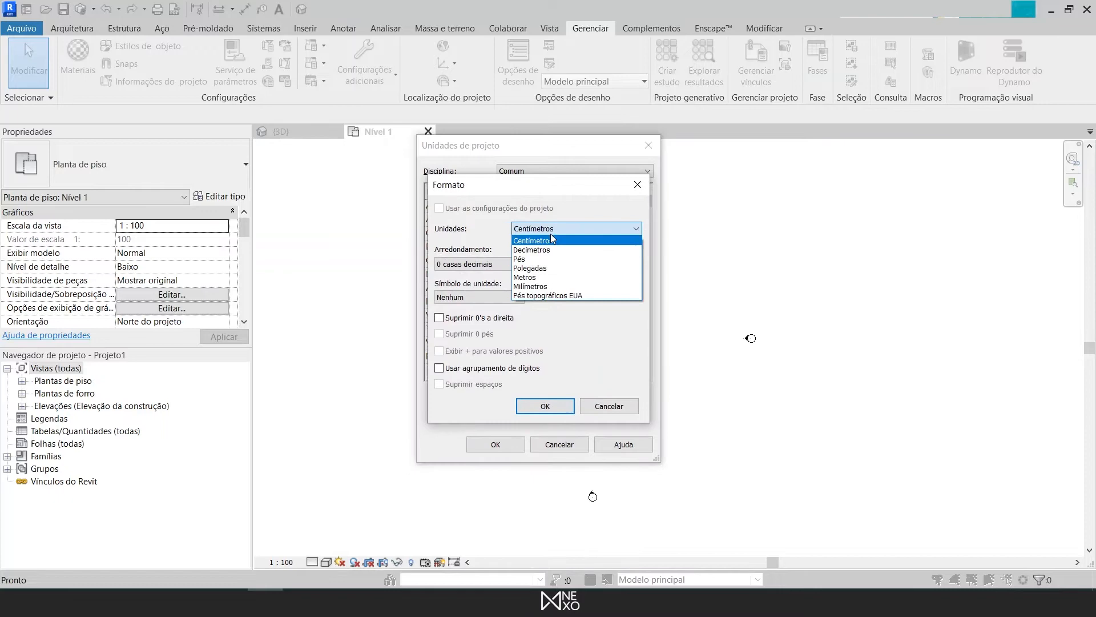
{"action": "left_click", "coordinate": [525, 277]}
{"action": "left_click", "coordinate": [530, 408]}
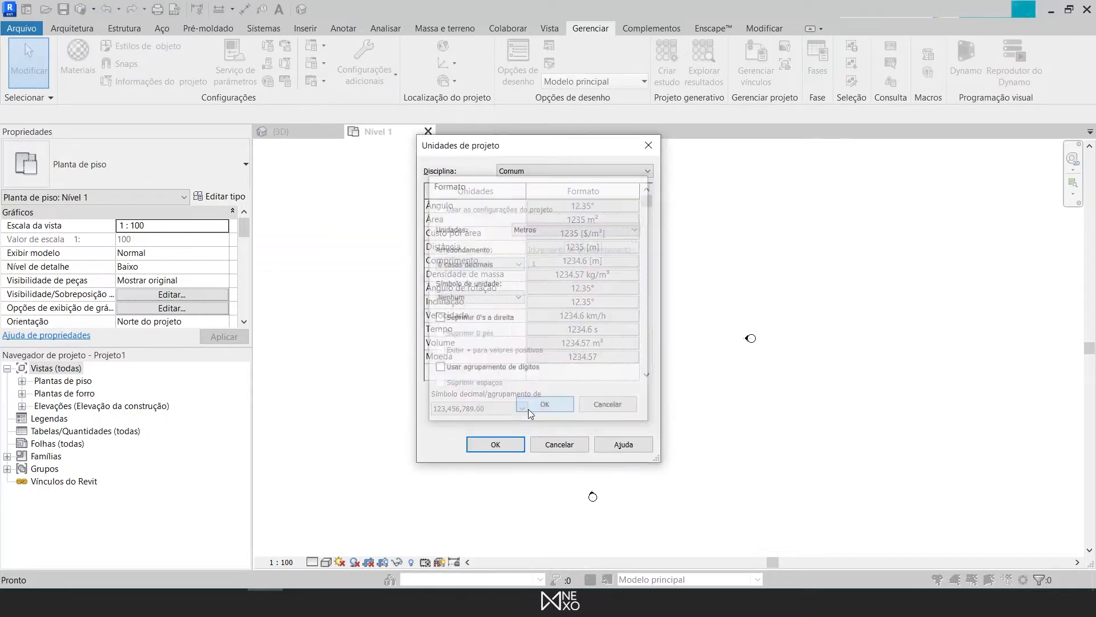
{"action": "left_click", "coordinate": [509, 445]}
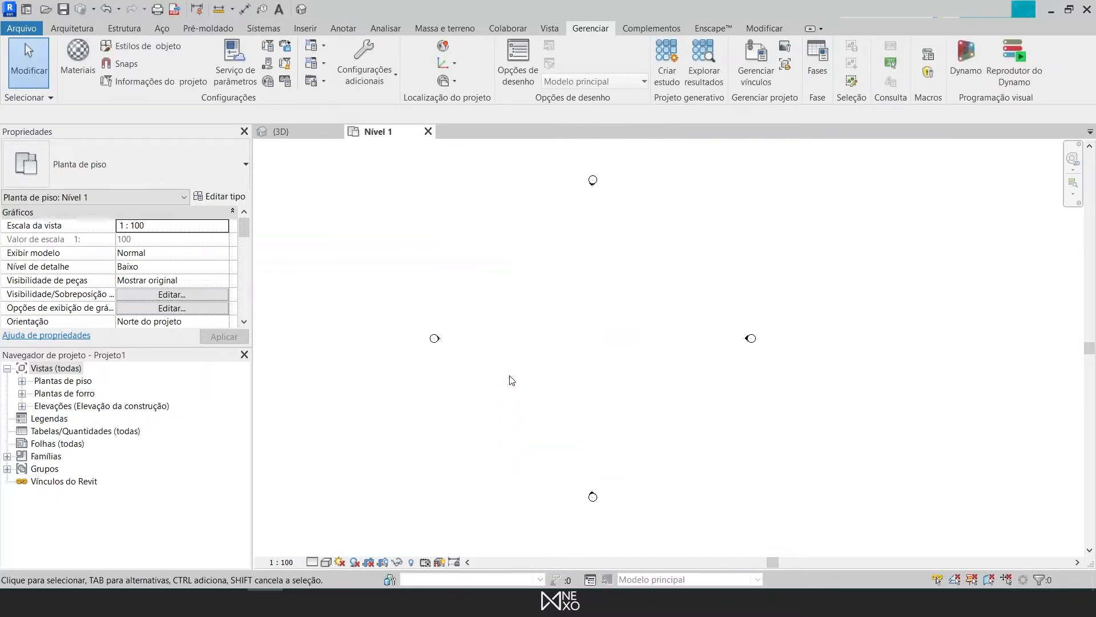
Step: Draw a closed rectangle of model lines on Nível 1, 5 m wide and 20 m high, between the elevation markers
{"action": "left_click", "coordinate": [78, 28]}
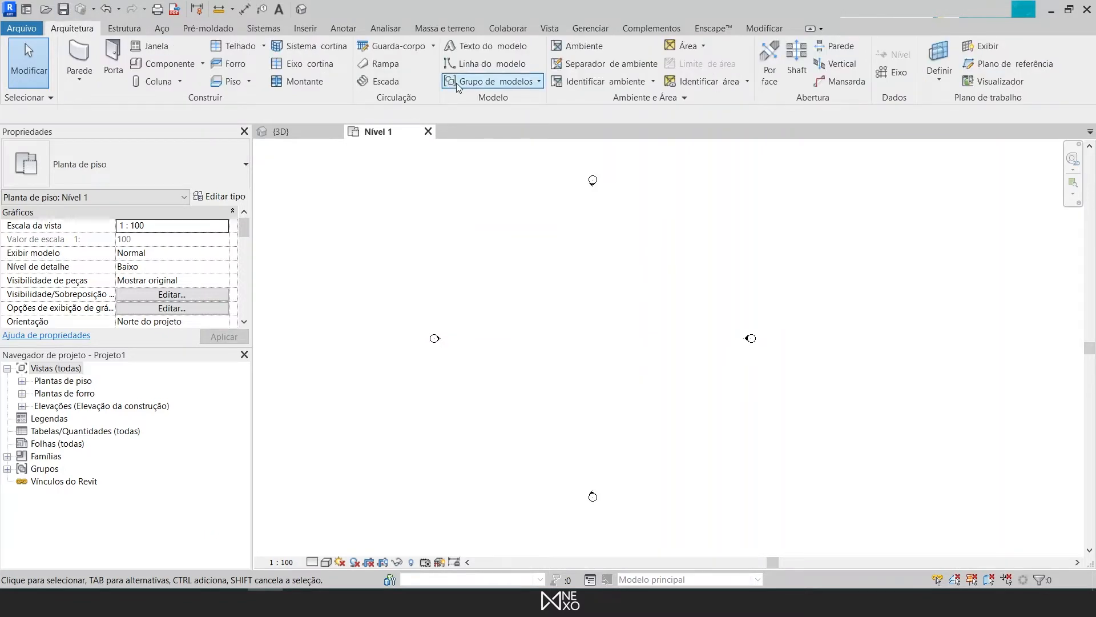
{"action": "key", "text": "l"}
{"action": "key", "text": "i"}
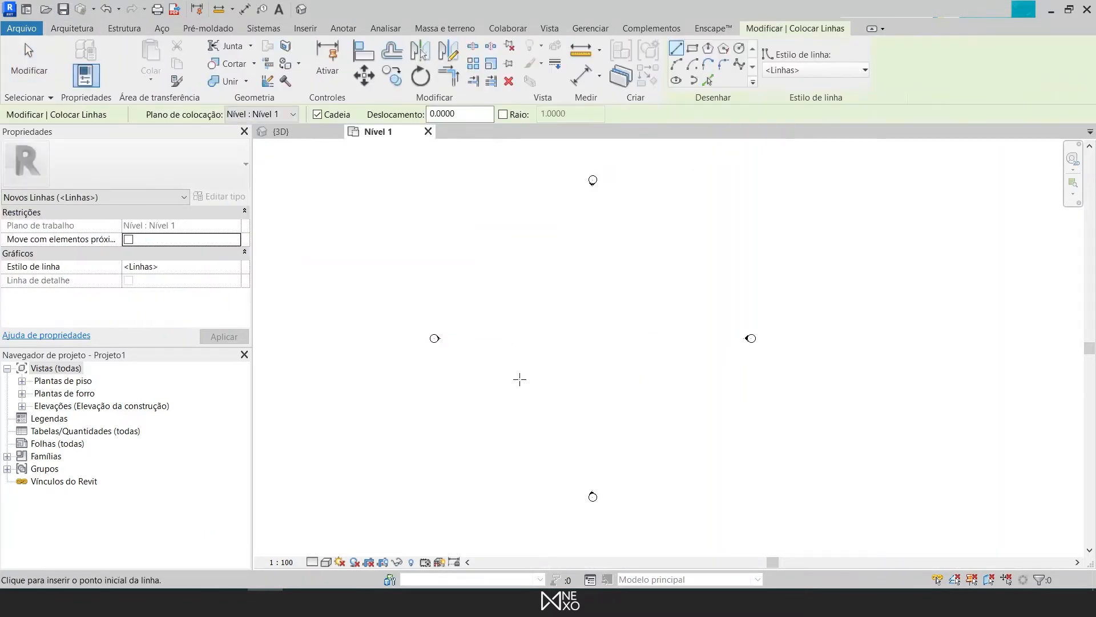
{"action": "left_click", "coordinate": [543, 374]}
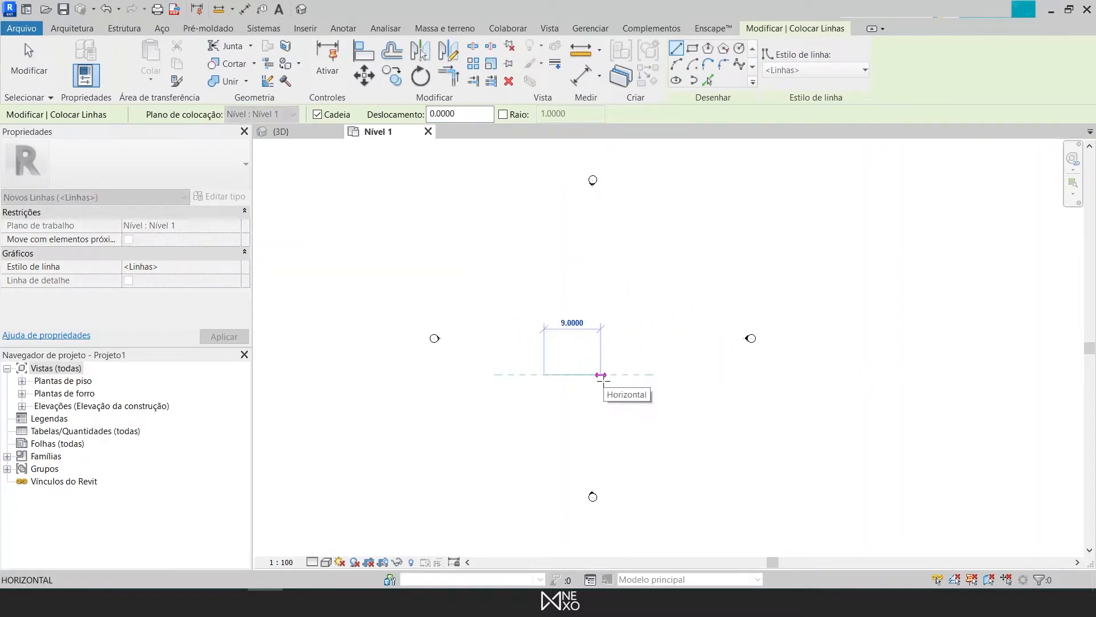
{"action": "type", "text": "5"}
{"action": "key", "text": "Return"}
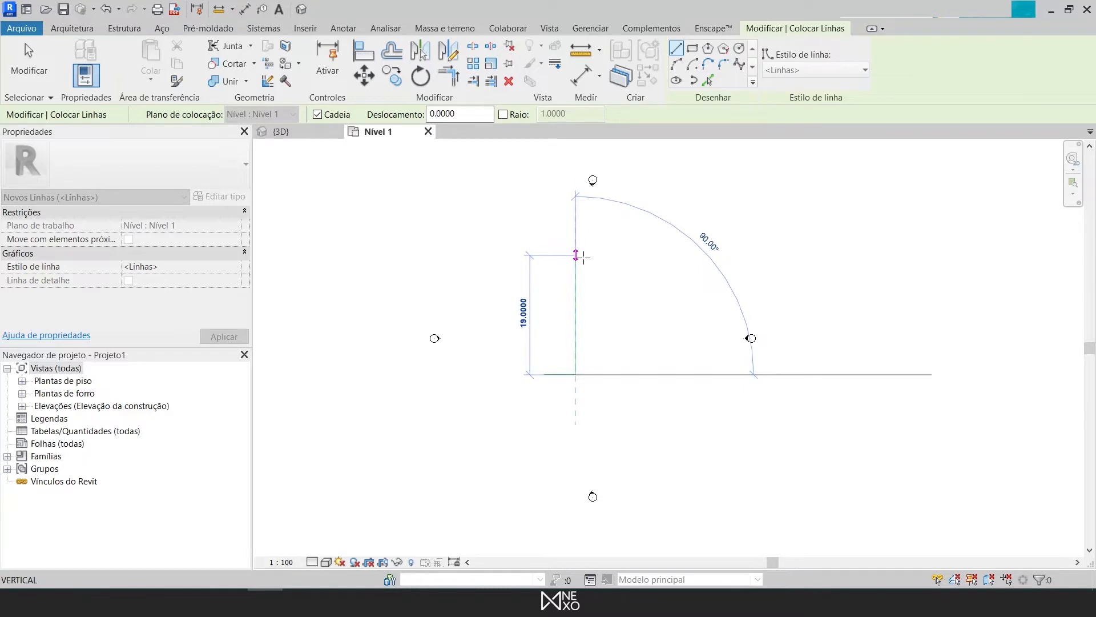
{"action": "type", "text": "20"}
{"action": "key", "text": "Return"}
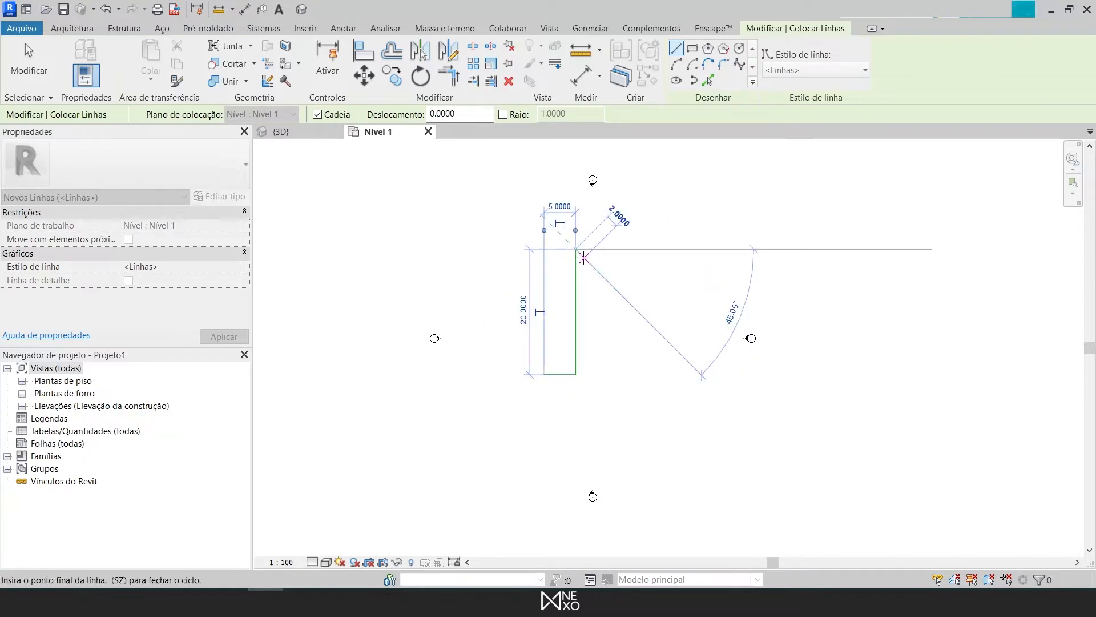
{"action": "left_click", "coordinate": [545, 249]}
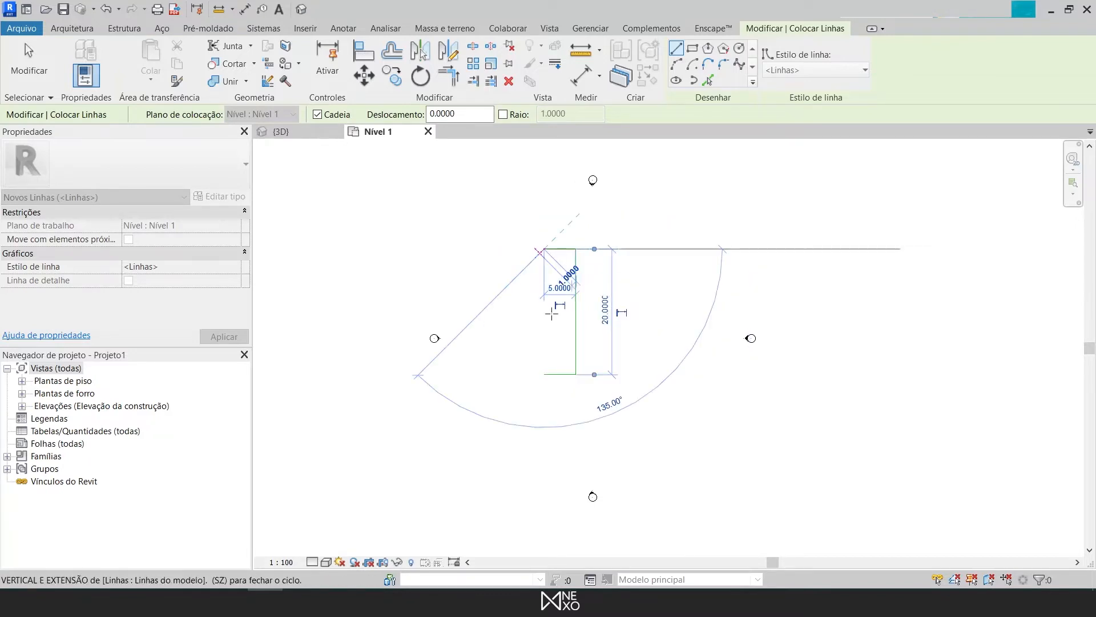
{"action": "left_click", "coordinate": [544, 374]}
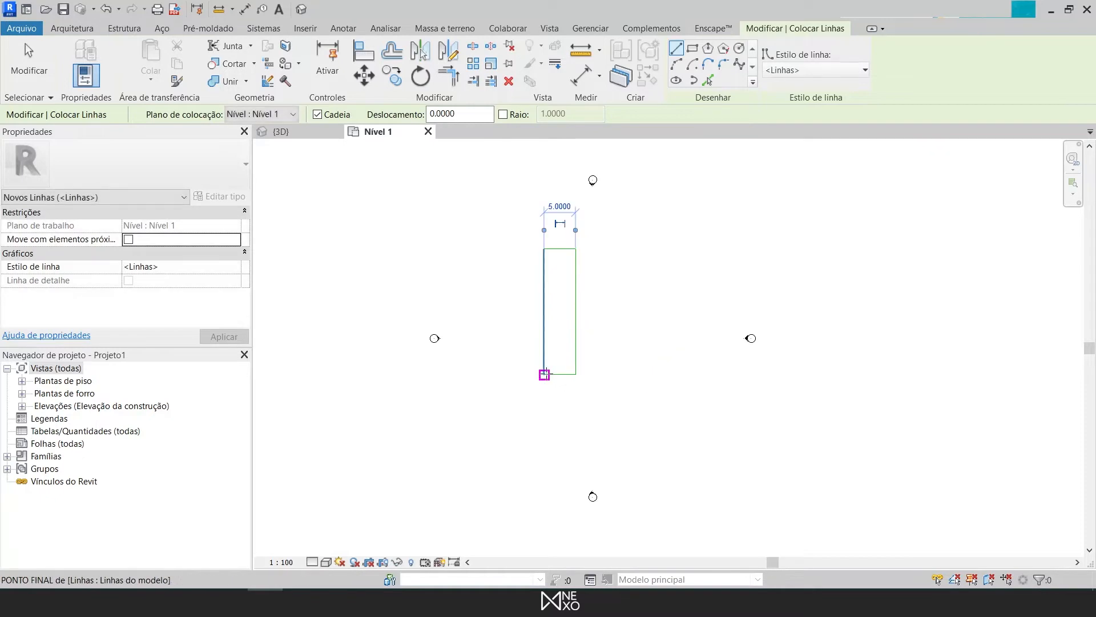
{"action": "key", "text": "Escape"}
{"action": "key", "text": "Escape"}
{"action": "scroll", "coordinate": [560, 357], "scroll_direction": "up", "scroll_amount": 3}
{"action": "middle_click_drag", "start_coordinate": [569, 311], "coordinate": [564, 358]}
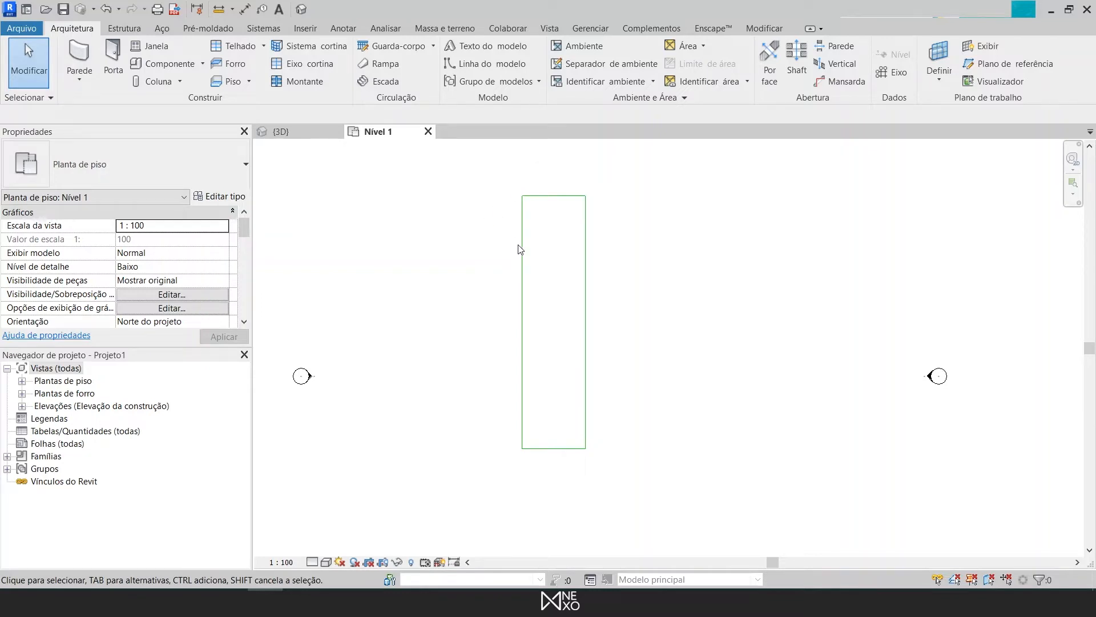
{"action": "scroll", "coordinate": [525, 251], "scroll_direction": "down", "scroll_amount": 1}
{"action": "middle_click_drag", "start_coordinate": [526, 251], "coordinate": [524, 191]}
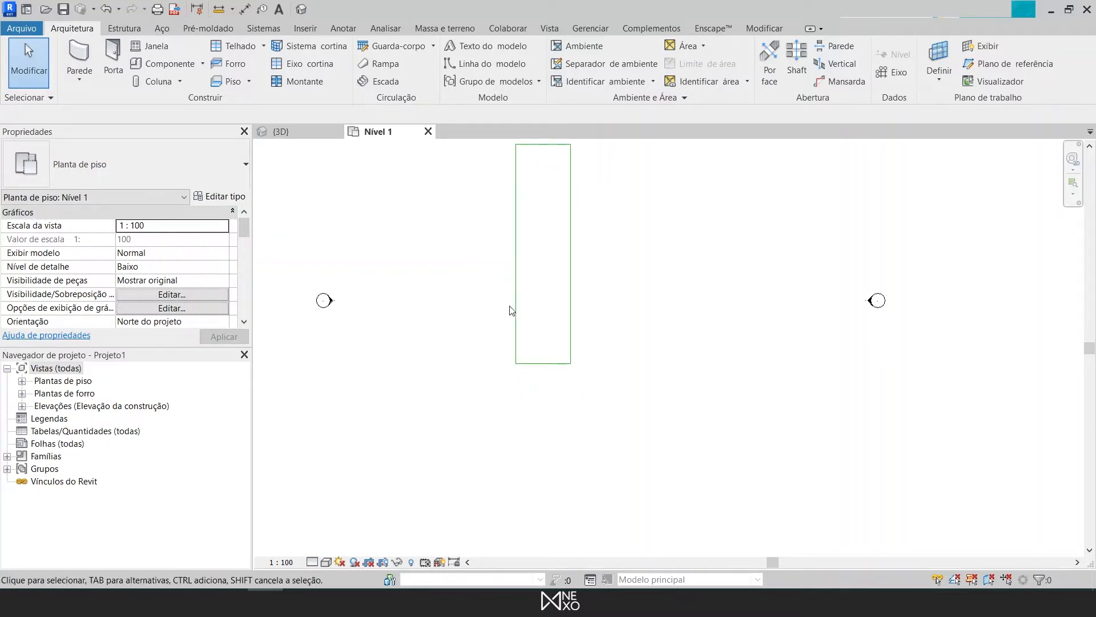
{"action": "left_click", "coordinate": [541, 365]}
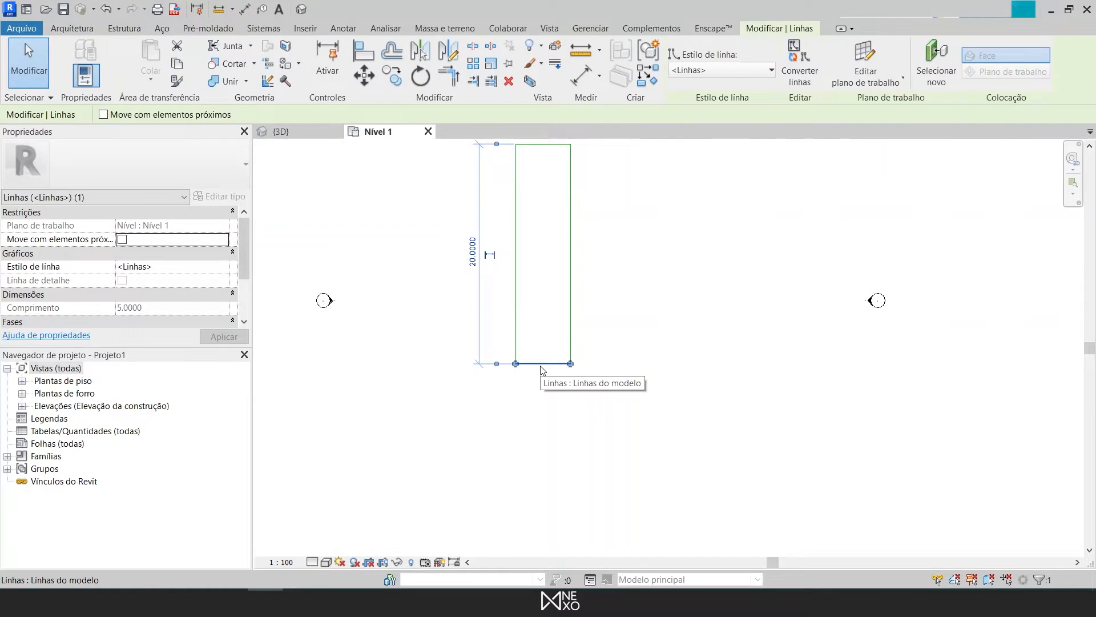
{"action": "key", "text": "c"}
{"action": "key", "text": "o"}
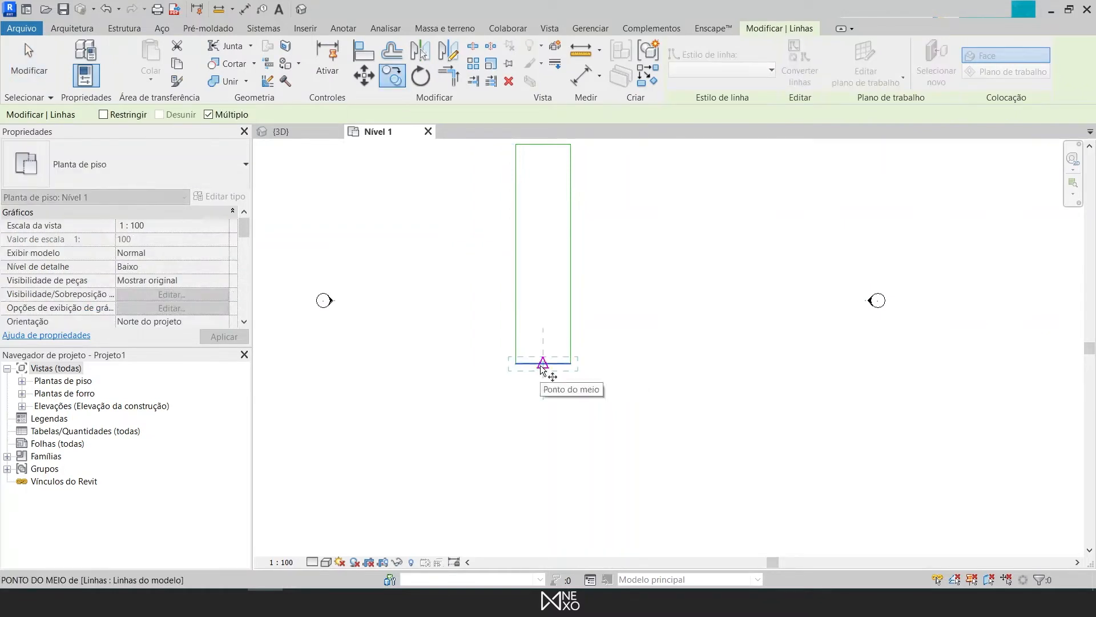
{"action": "scroll", "coordinate": [540, 366], "scroll_direction": "up", "scroll_amount": 2}
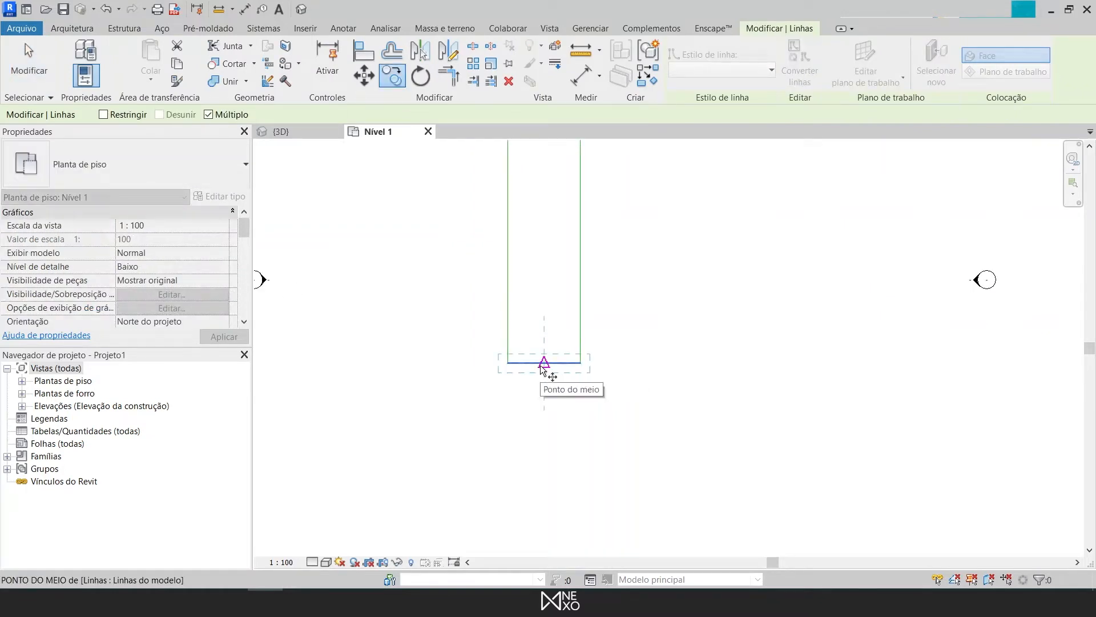
{"action": "left_click", "coordinate": [543, 363]}
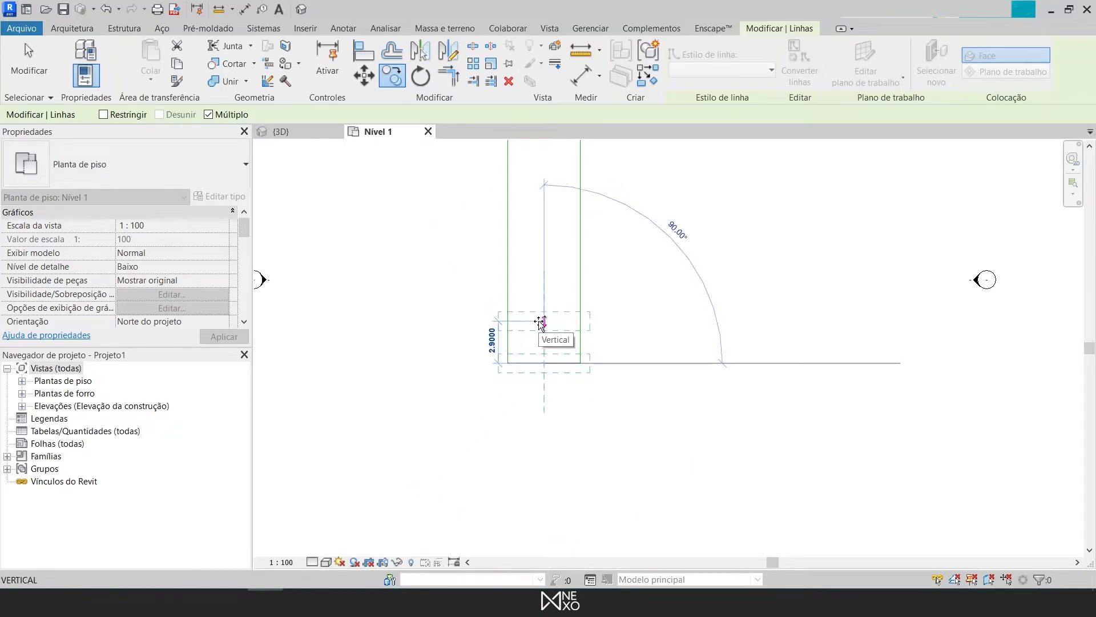
{"action": "key", "text": "Escape"}
{"action": "key", "text": "Escape"}
{"action": "scroll", "coordinate": [549, 374], "scroll_direction": "up", "scroll_amount": 1}
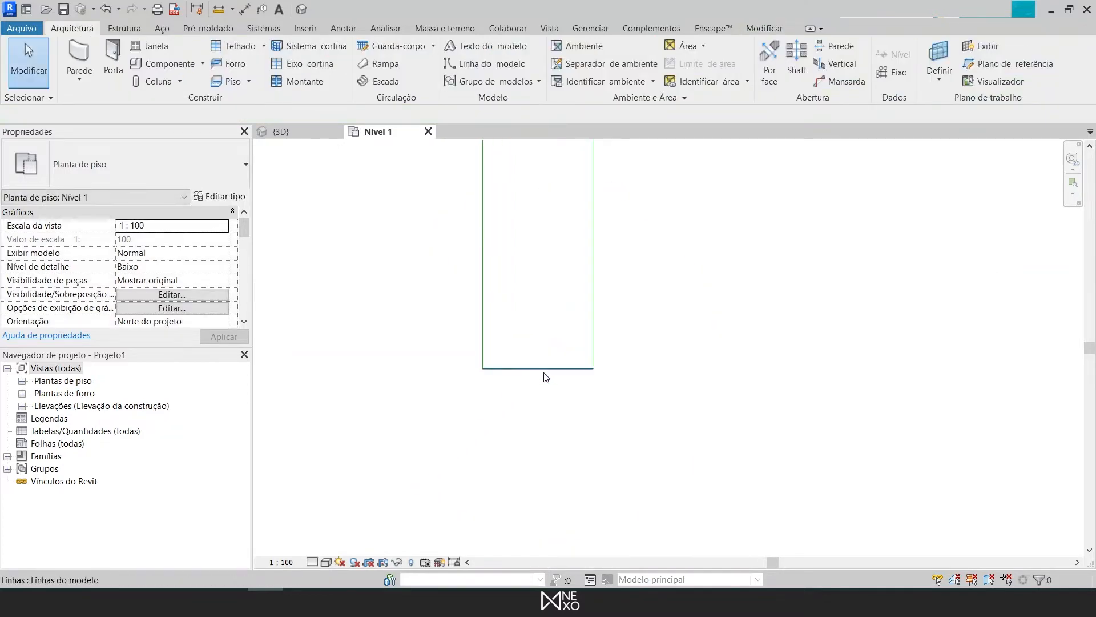
{"action": "left_click", "coordinate": [538, 369]}
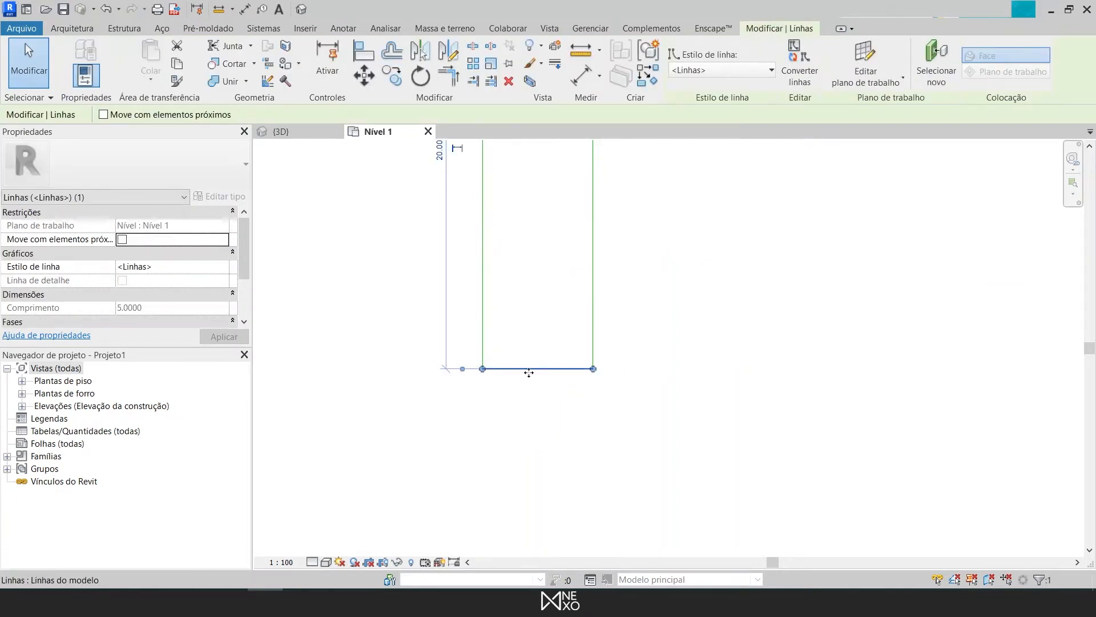
{"action": "middle_click_drag", "start_coordinate": [540, 350], "coordinate": [558, 419]}
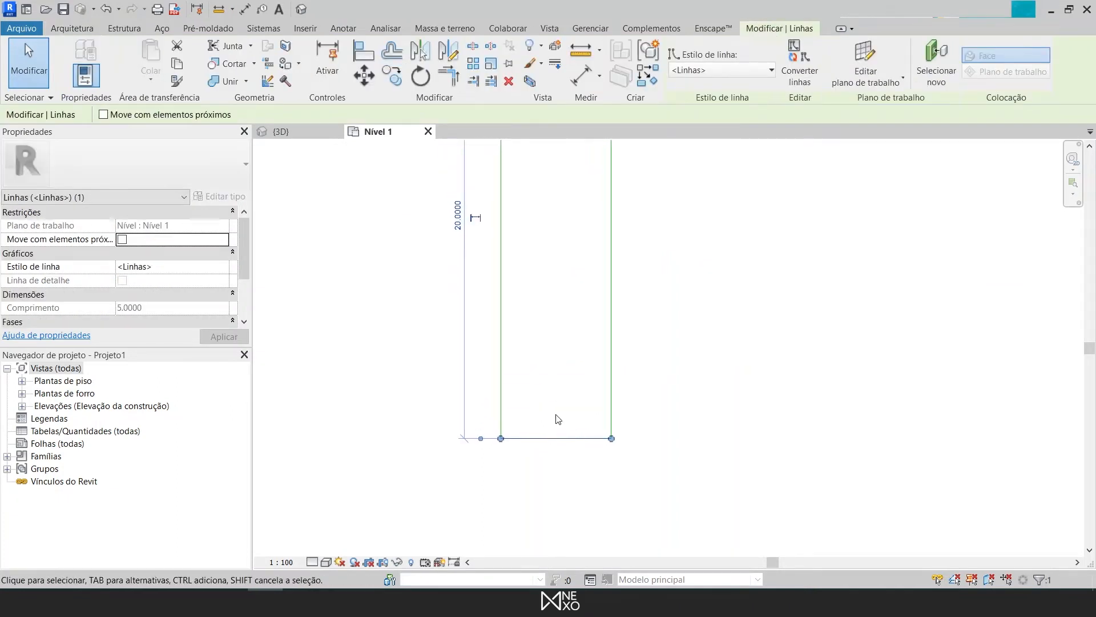
{"action": "key", "text": "l"}
{"action": "key", "text": "i"}
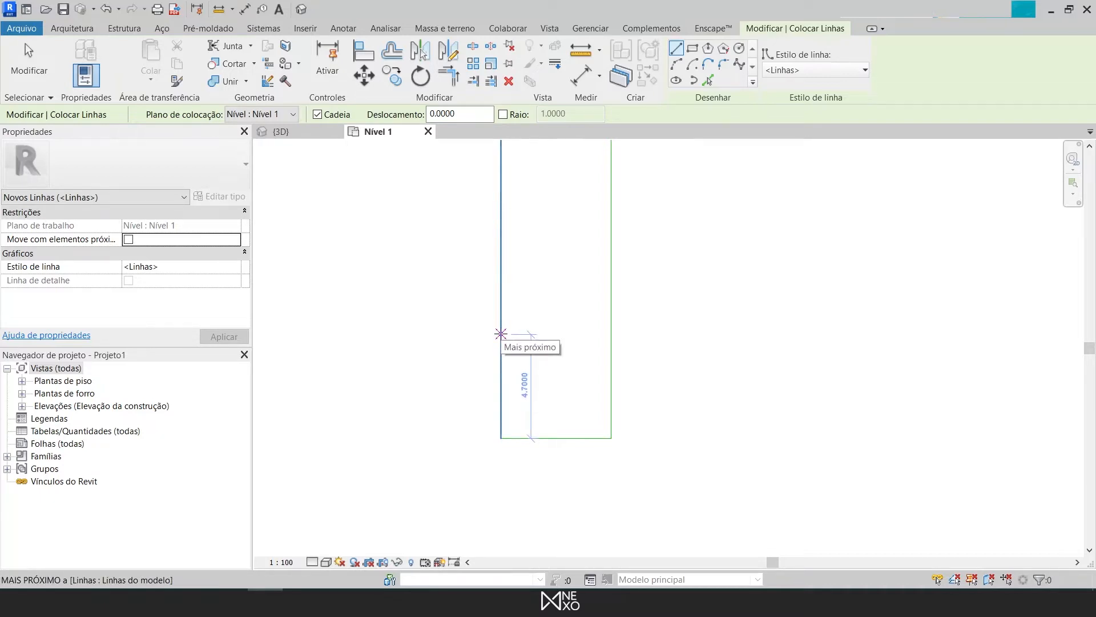
{"action": "key", "text": "Escape"}
{"action": "key", "text": "Escape"}
{"action": "left_click", "coordinate": [540, 438]}
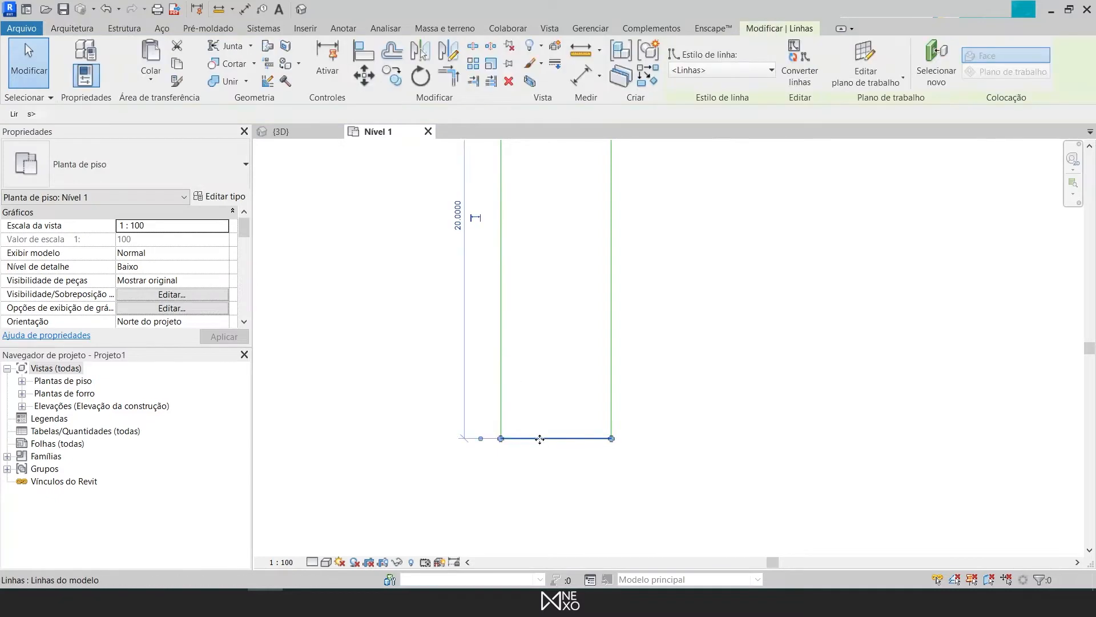
{"action": "key", "text": "c"}
{"action": "key", "text": "o"}
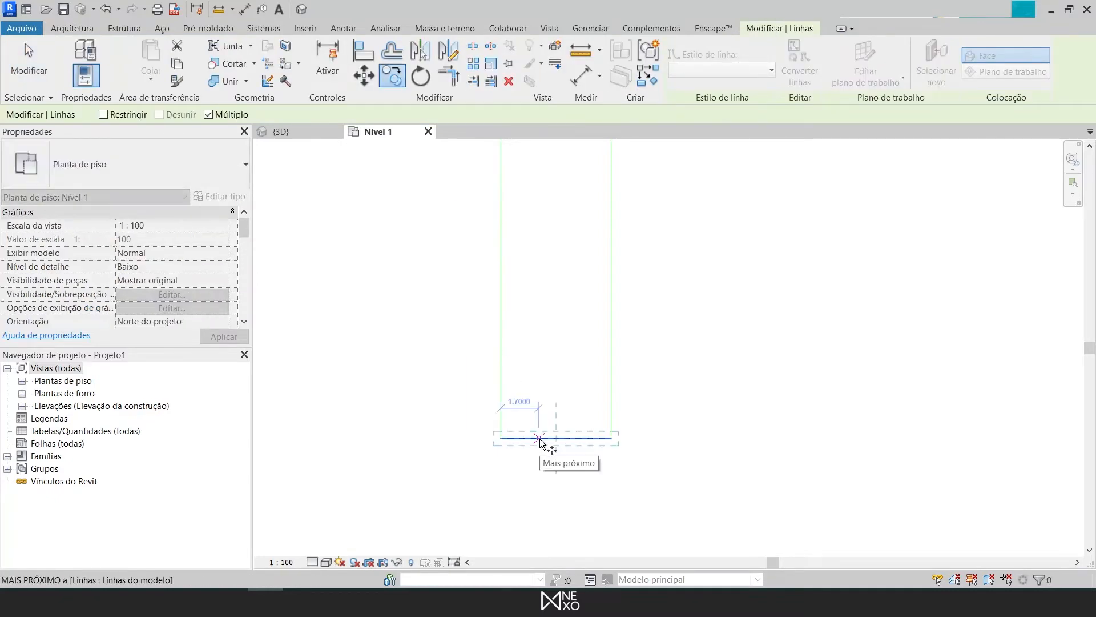
{"action": "left_click", "coordinate": [540, 439]}
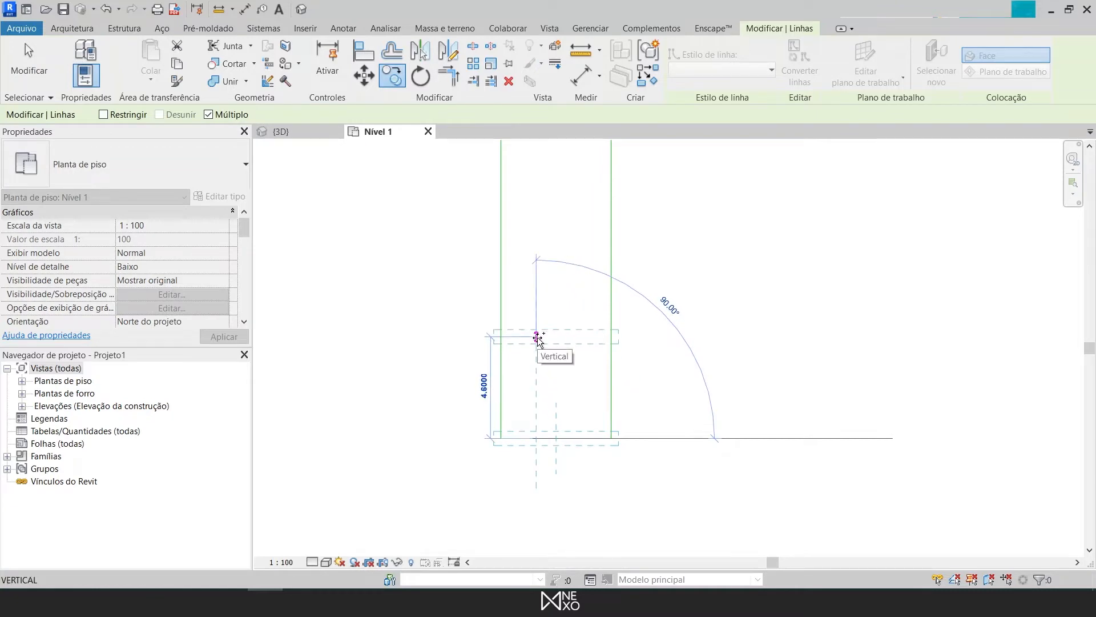
{"action": "key", "text": "Escape"}
{"action": "key", "text": "Escape"}
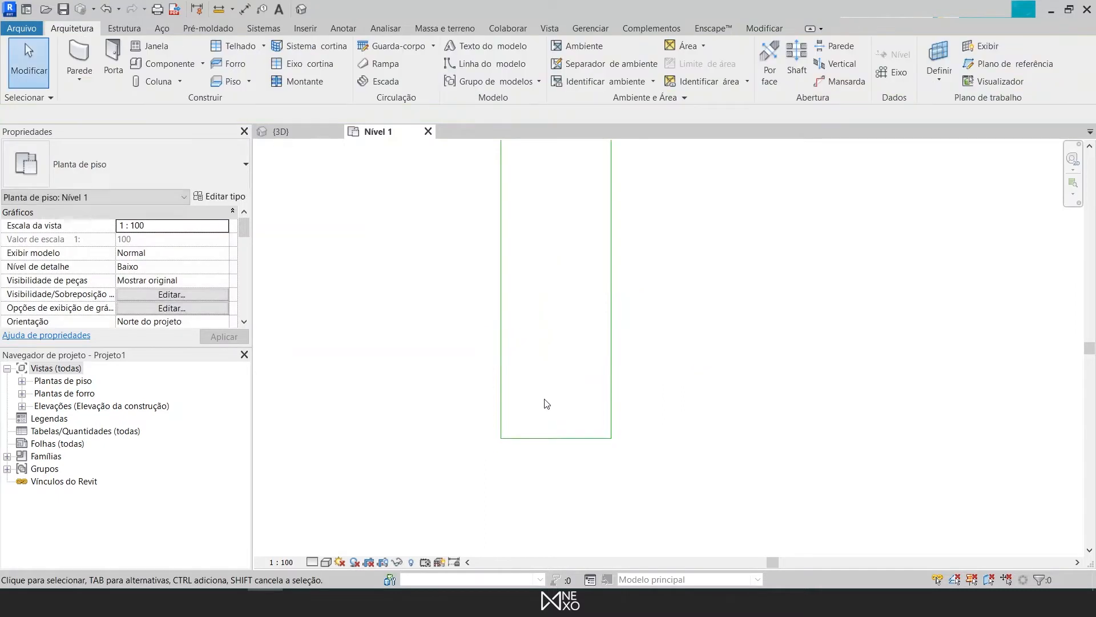
{"action": "left_click", "coordinate": [556, 438]}
{"action": "key", "text": "l"}
{"action": "key", "text": "i"}
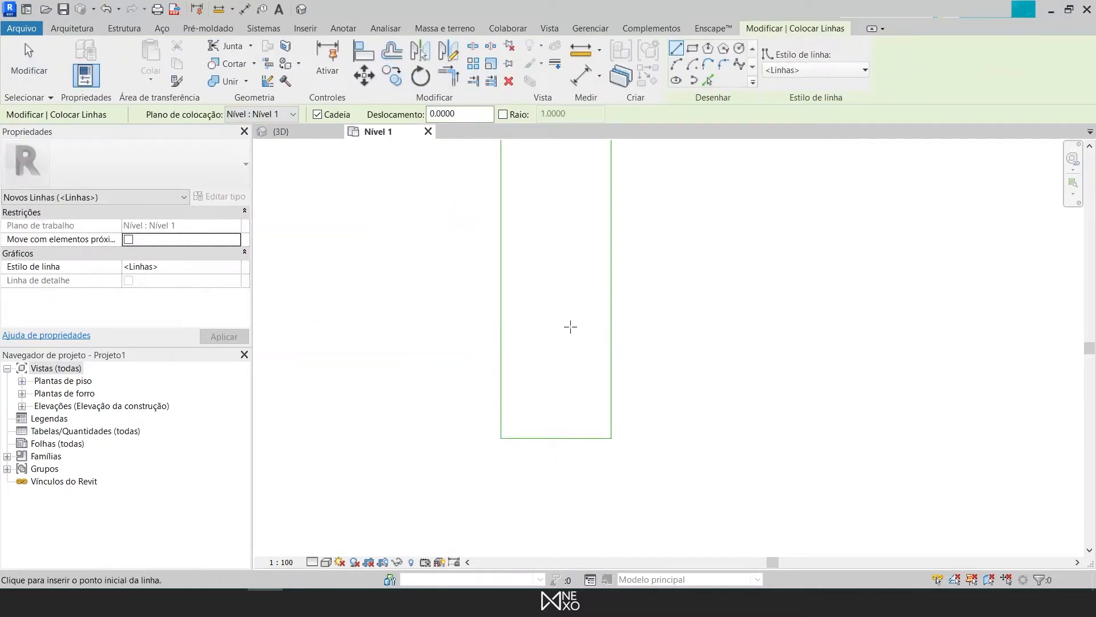
{"action": "left_click", "coordinate": [537, 349]}
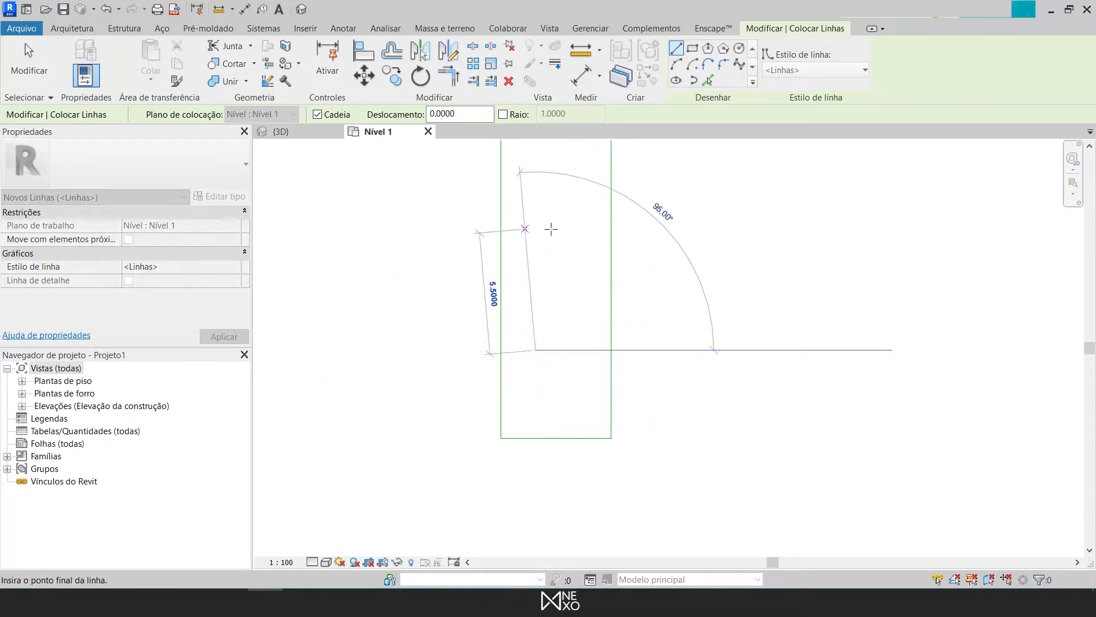
{"action": "key", "text": "Escape"}
{"action": "key", "text": "Escape"}
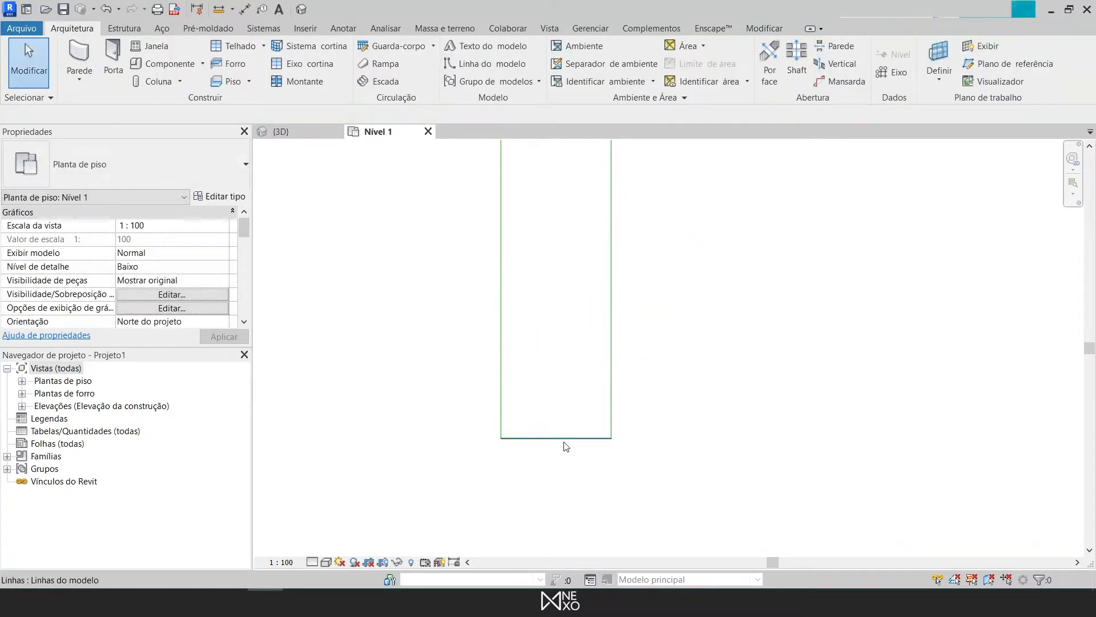
Step: Copy the outline's bottom line about 4.8 m upward inside the rectangle and delete that copy
{"action": "left_click", "coordinate": [564, 438]}
{"action": "key", "text": "c"}
{"action": "key", "text": "o"}
{"action": "left_click", "coordinate": [563, 439]}
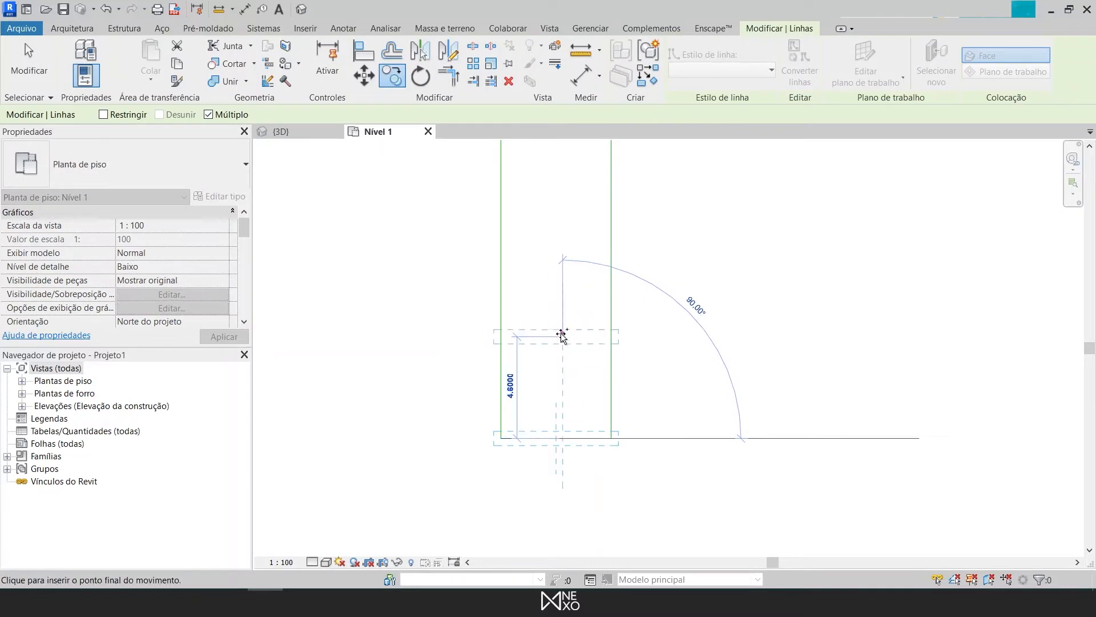
{"action": "left_click", "coordinate": [564, 332]}
{"action": "key", "text": "Escape"}
{"action": "key", "text": "Escape"}
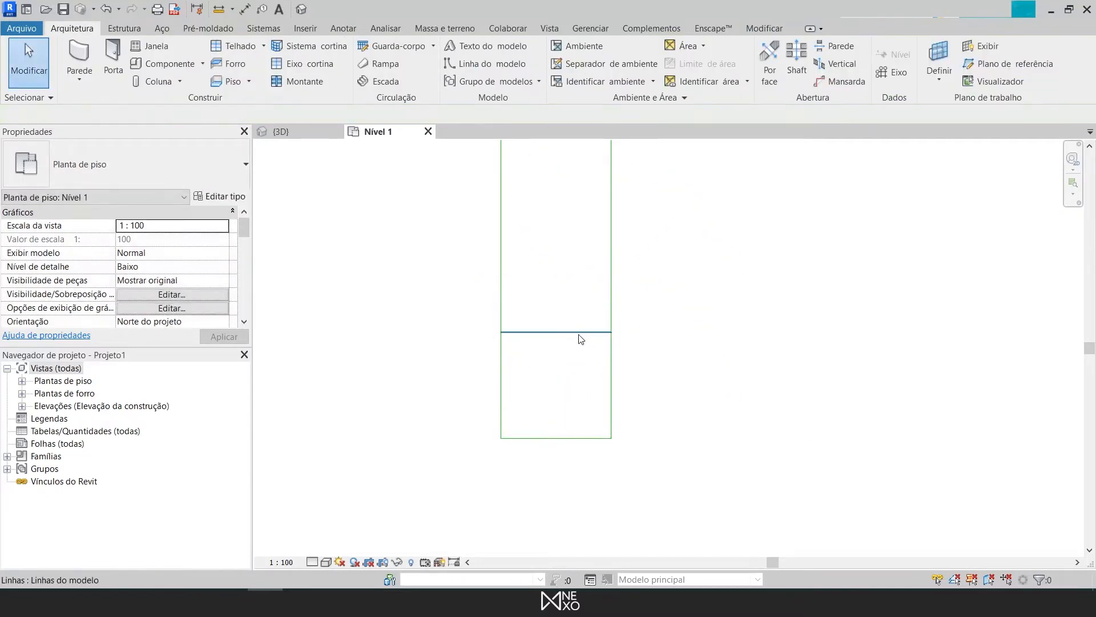
{"action": "left_click", "coordinate": [580, 332]}
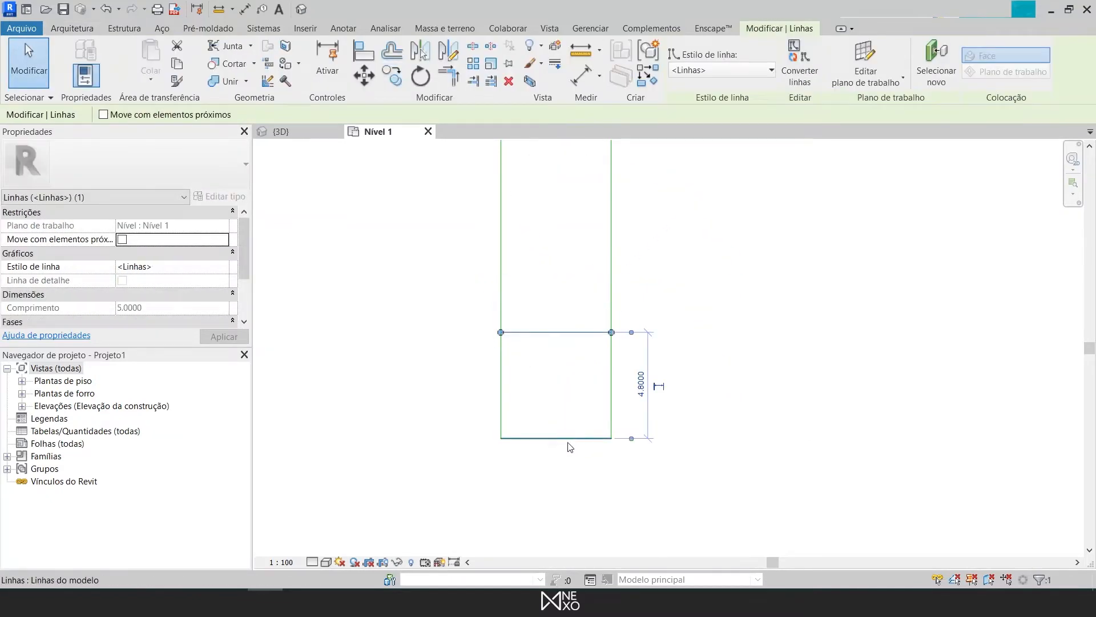
{"action": "key", "text": "Delete"}
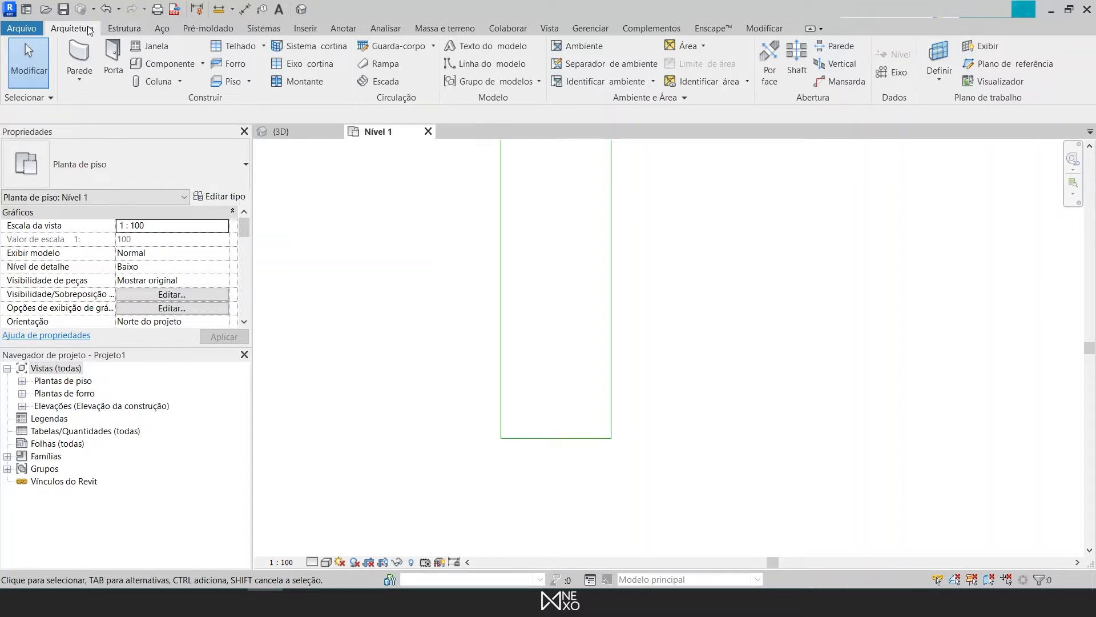
Step: Draw a horizontal model line between the outline's two long sides, about 4.3 m above the bottom edge
{"action": "left_click", "coordinate": [481, 63]}
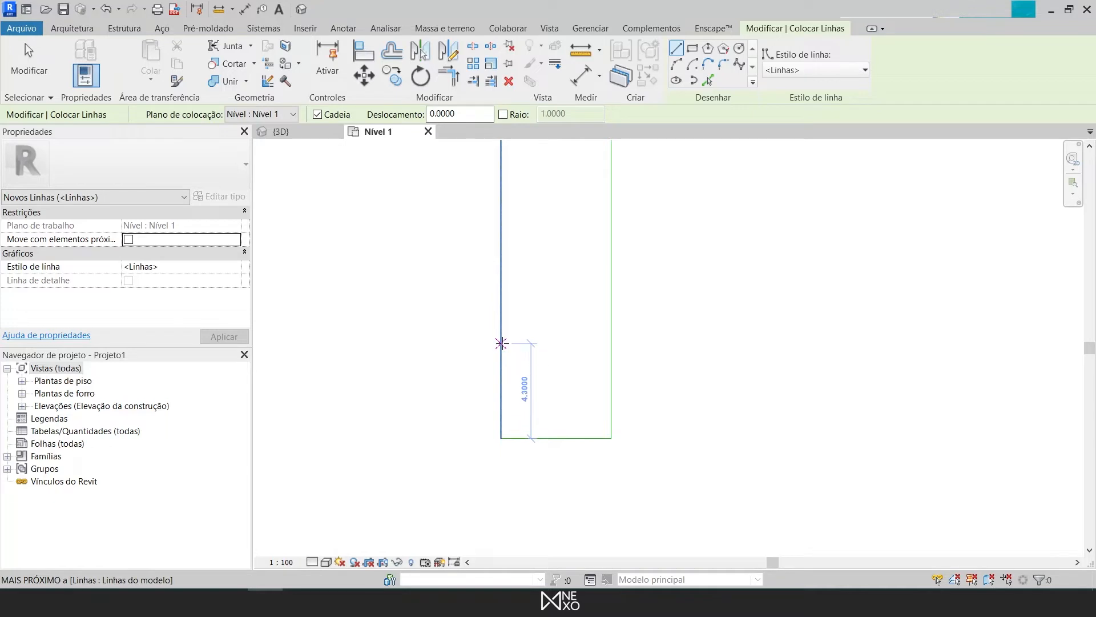
{"action": "left_click", "coordinate": [501, 343]}
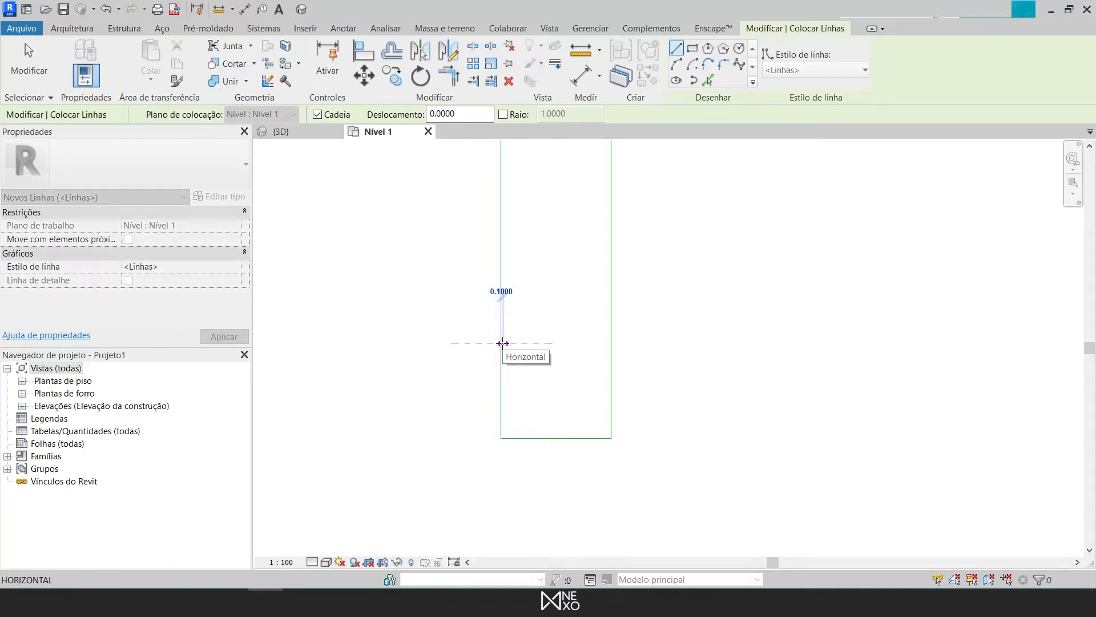
{"action": "left_click", "coordinate": [611, 343]}
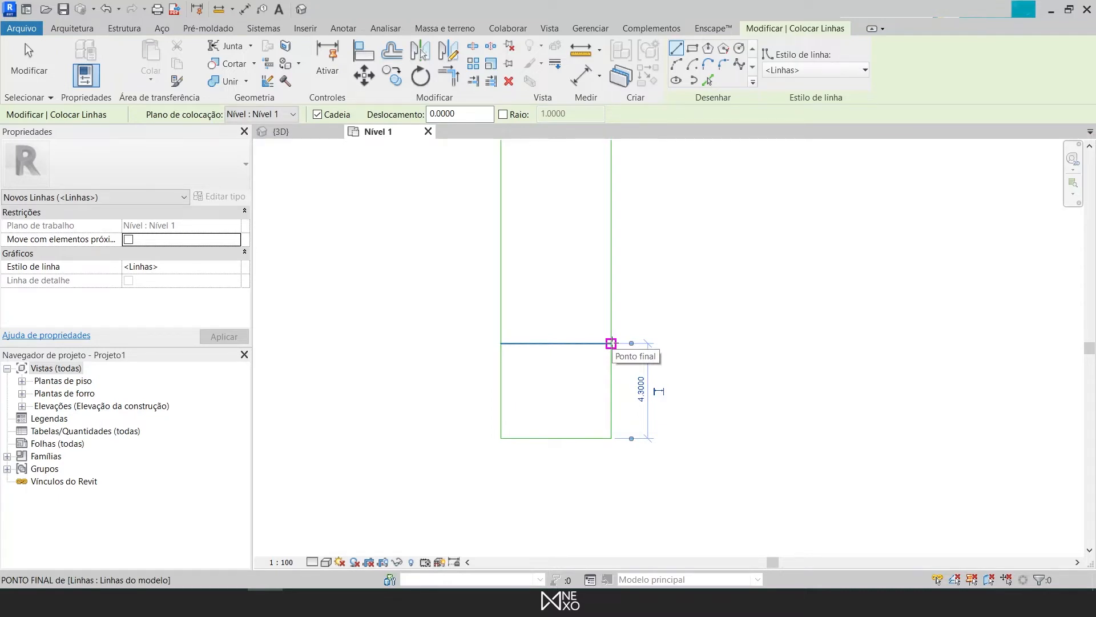
{"action": "key", "text": "Escape"}
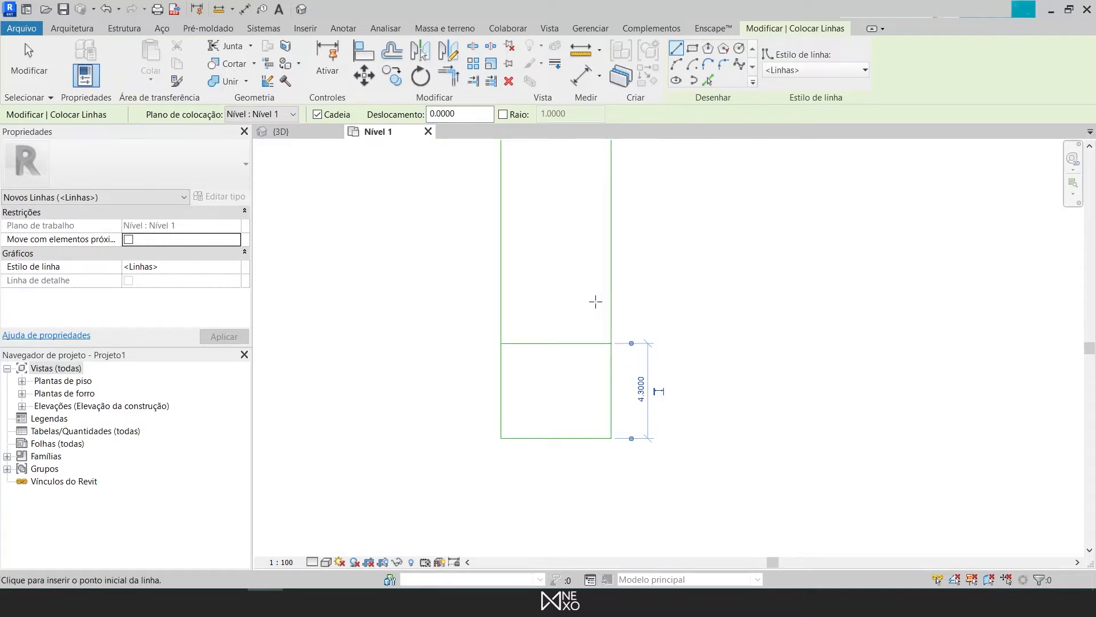
{"action": "left_click", "coordinate": [31, 61]}
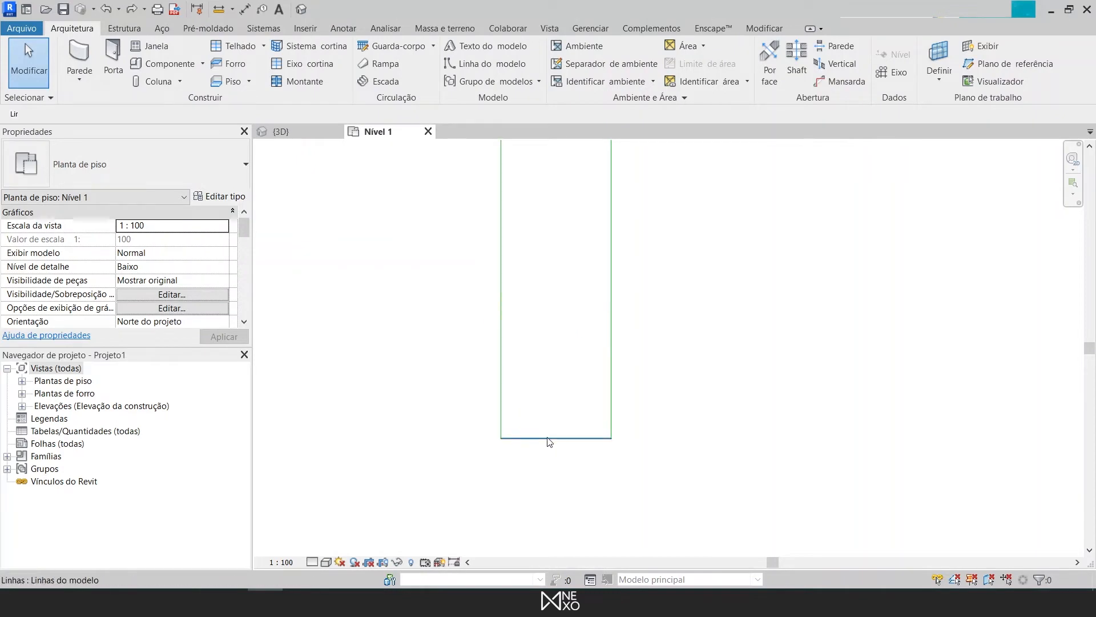
Step: Draw a horizontal model line across the full width of the outline, about 4.3 m above its bottom edge
{"action": "key", "text": "l"}
{"action": "key", "text": "i"}
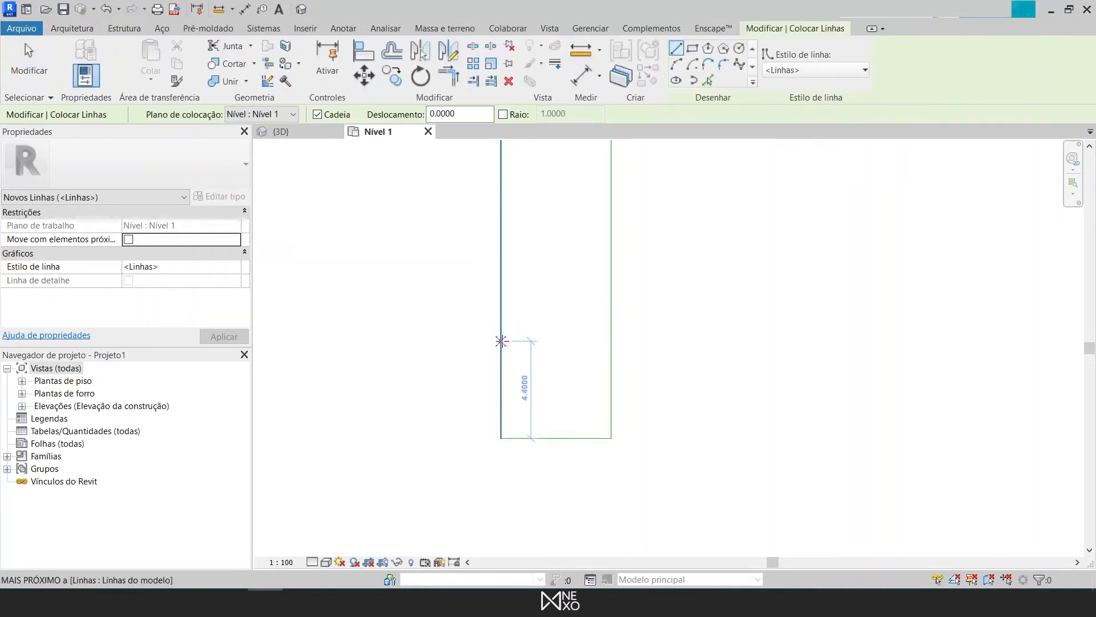
{"action": "left_click", "coordinate": [501, 342]}
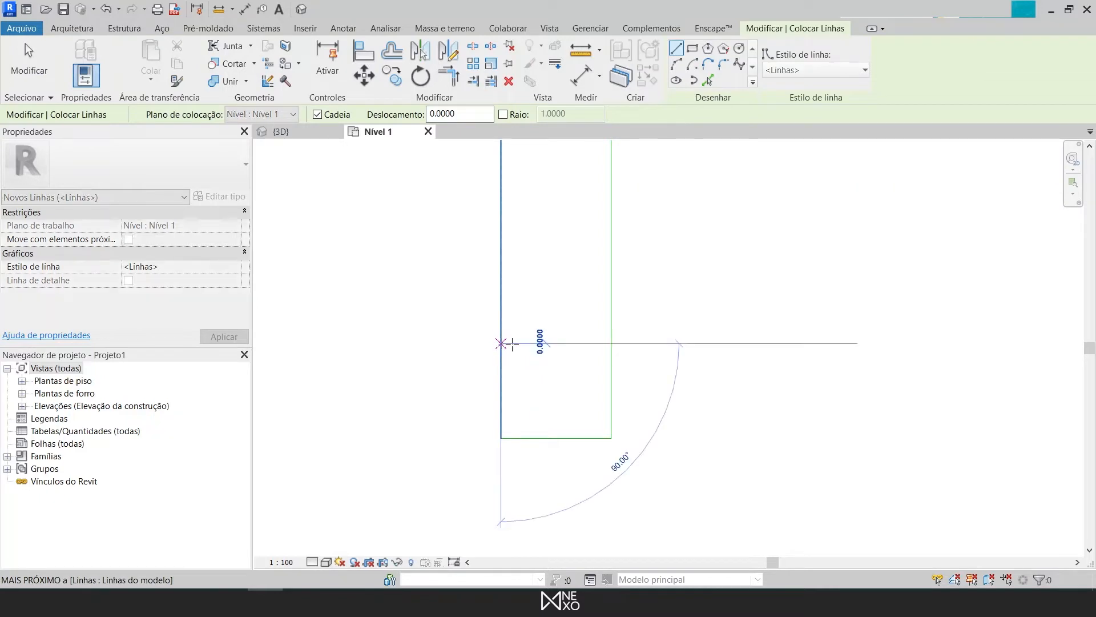
{"action": "left_click", "coordinate": [611, 344]}
{"action": "key", "text": "Escape"}
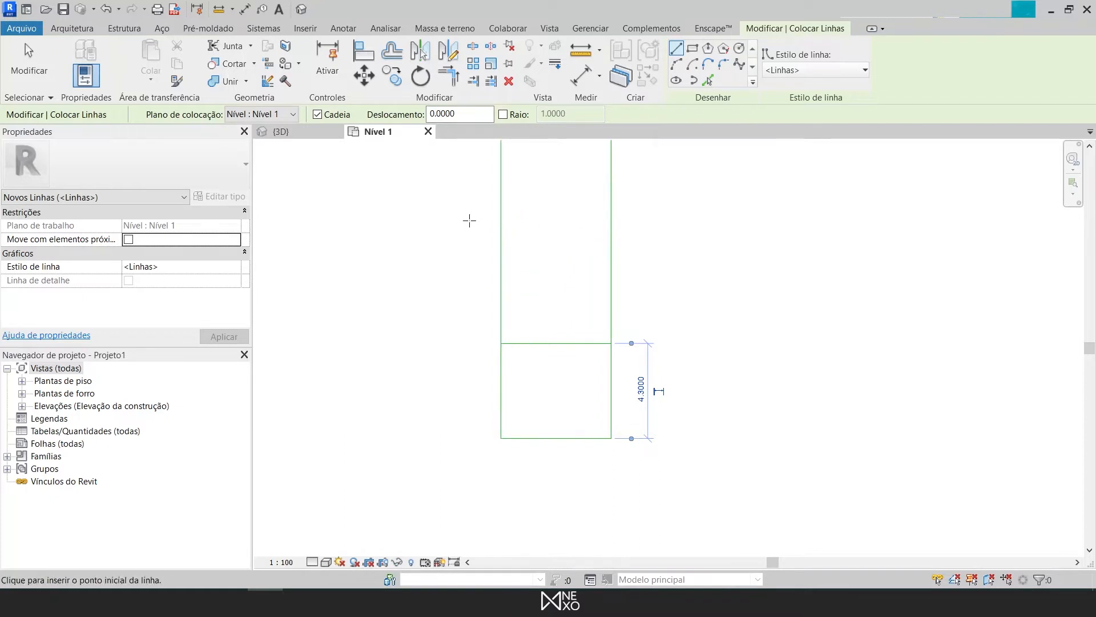
{"action": "left_click", "coordinate": [19, 70]}
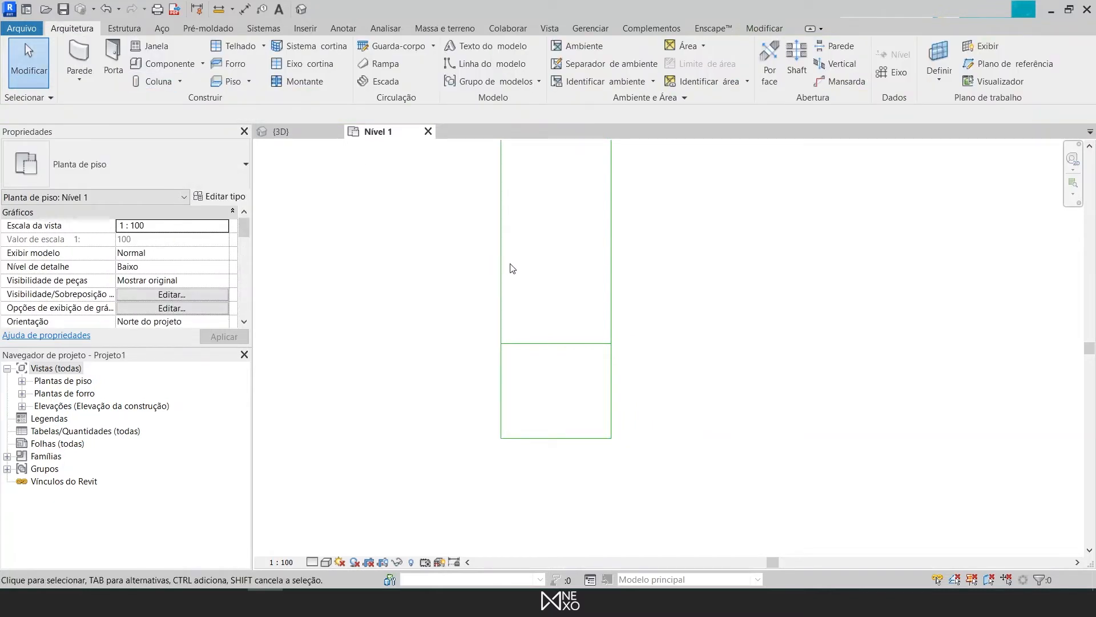
{"action": "middle_click_drag", "start_coordinate": [550, 287], "coordinate": [563, 356]}
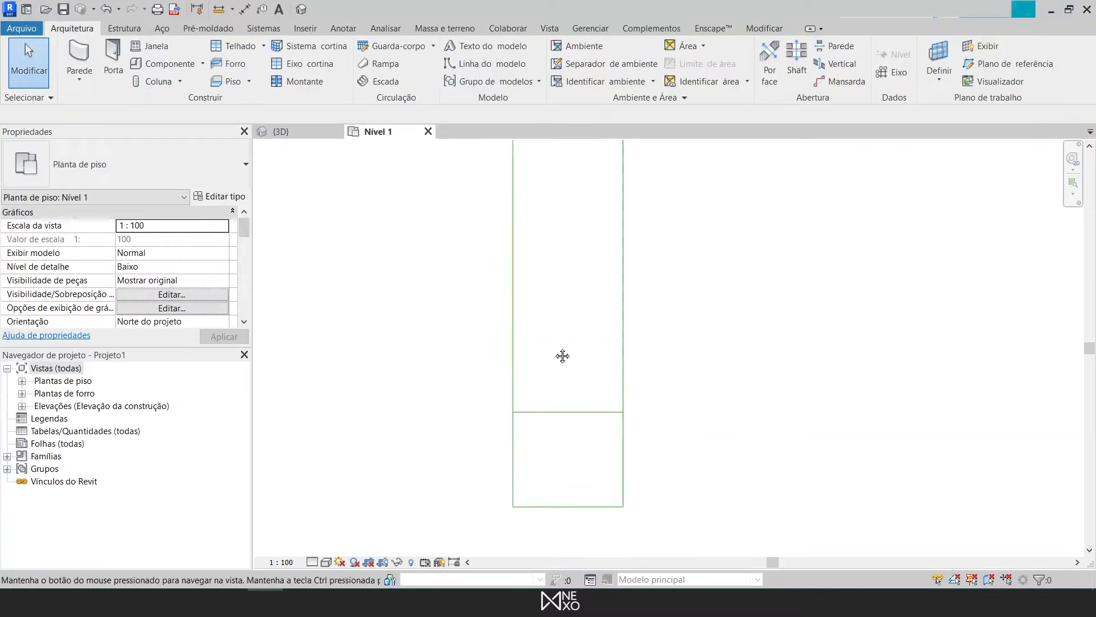
{"action": "scroll", "coordinate": [562, 329], "scroll_direction": "down", "scroll_amount": 1}
{"action": "middle_click_drag", "start_coordinate": [584, 269], "coordinate": [619, 397]}
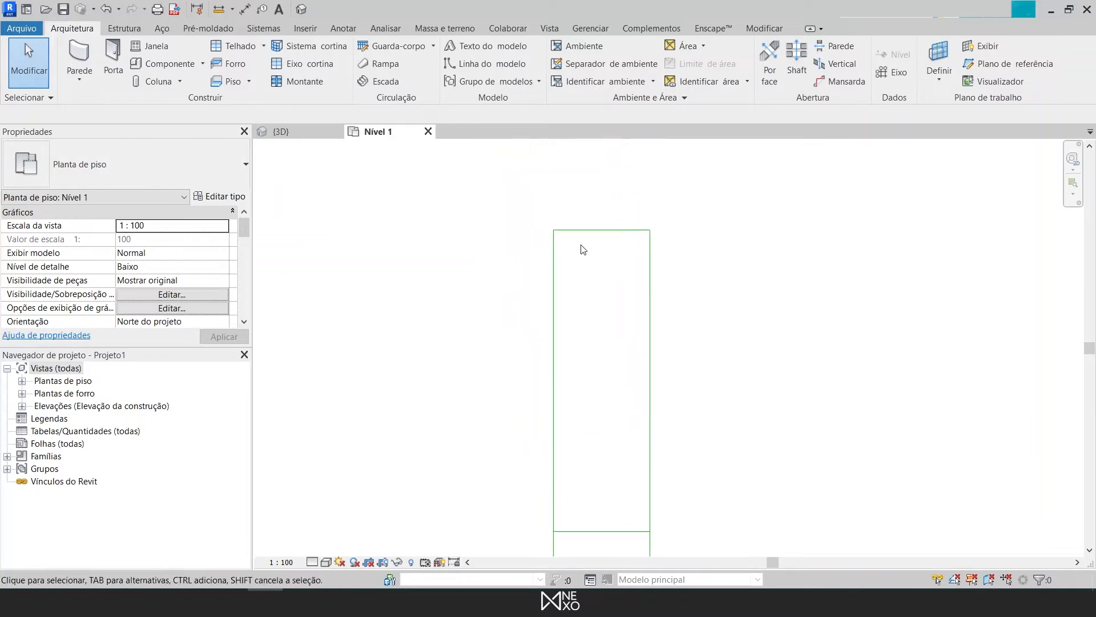
{"action": "left_click", "coordinate": [592, 230]}
{"action": "key", "text": "c"}
{"action": "key", "text": "s"}
{"action": "scroll", "coordinate": [575, 224], "scroll_direction": "up", "scroll_amount": 4}
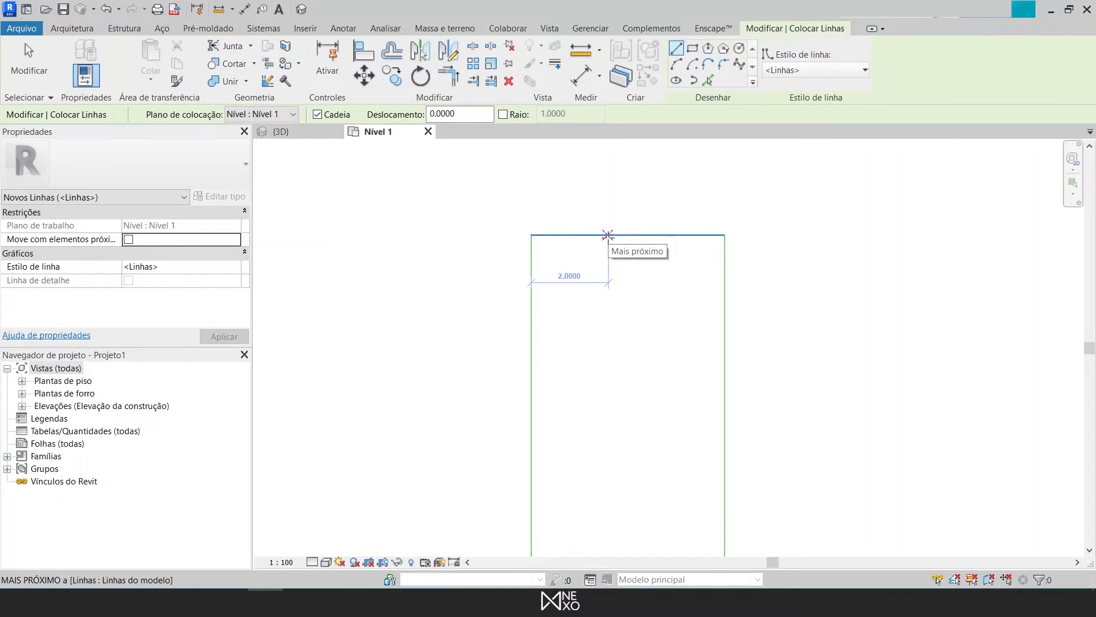
{"action": "key", "text": "Escape"}
{"action": "key", "text": "Escape"}
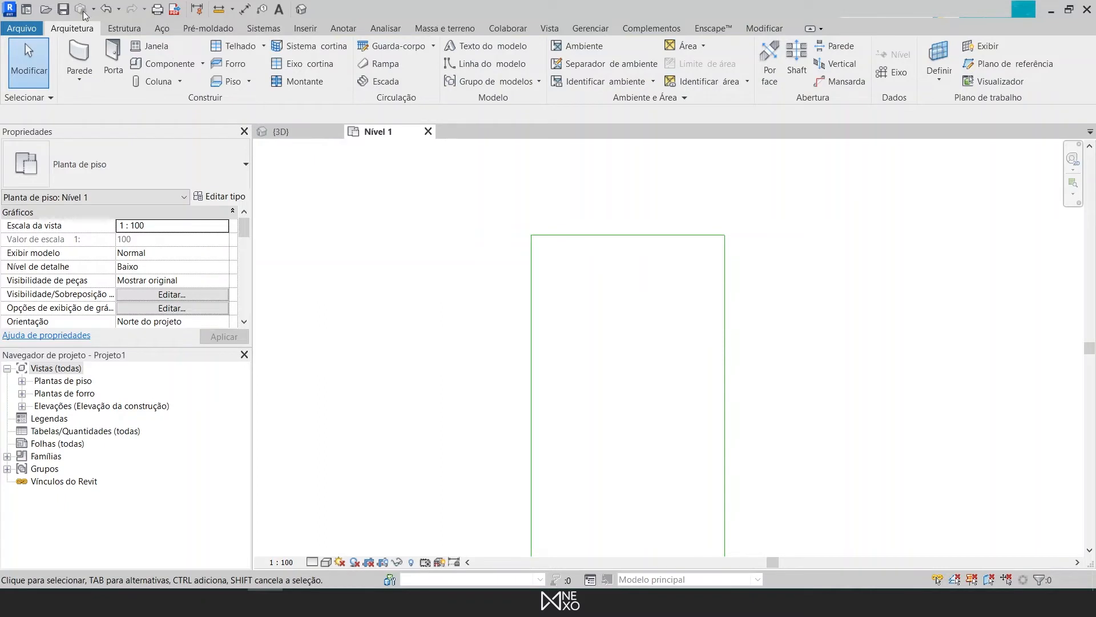
Step: Draw a horizontal model line from one long side of the outline to the other, a short distance below its top edge
{"action": "left_click", "coordinate": [496, 64]}
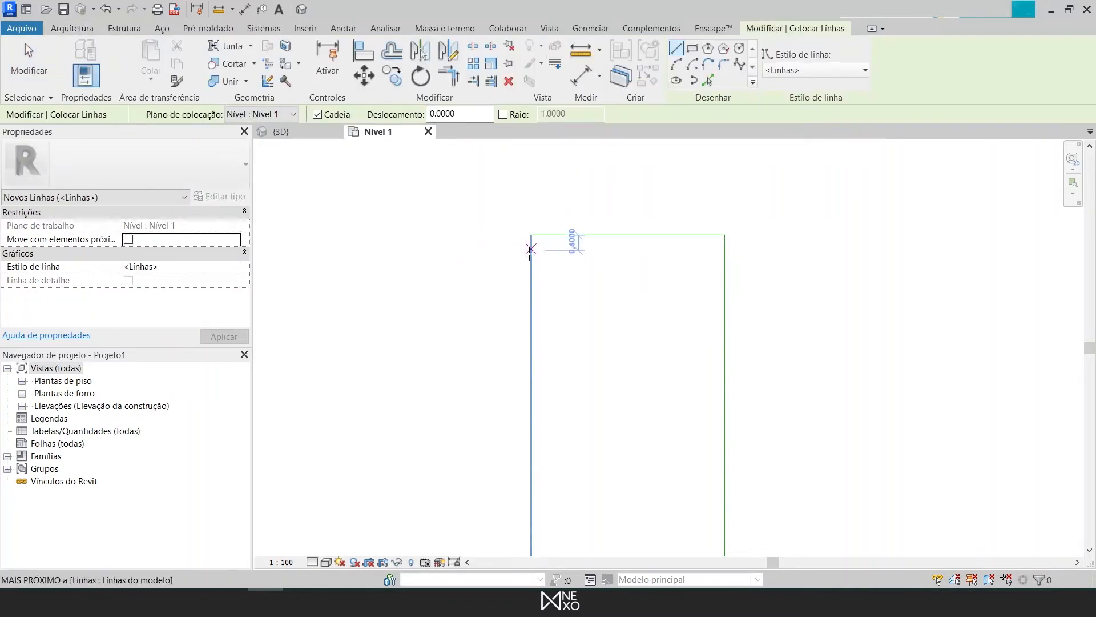
{"action": "left_click", "coordinate": [532, 313]}
{"action": "left_click", "coordinate": [724, 313]}
{"action": "key", "text": "Escape"}
{"action": "key", "text": "Escape"}
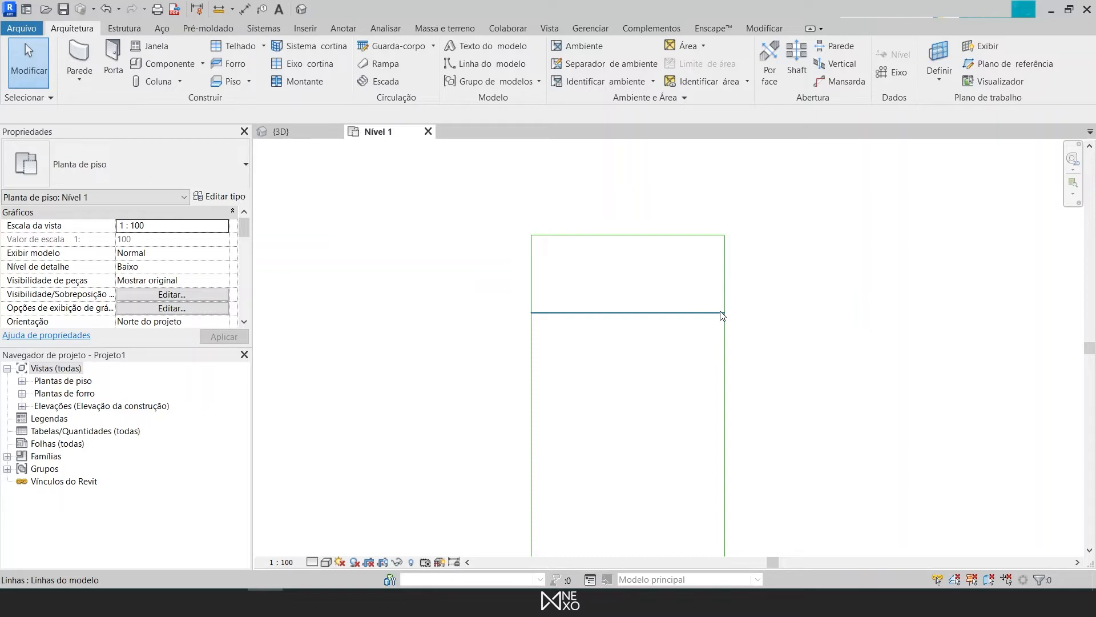
{"action": "scroll", "coordinate": [771, 411], "scroll_direction": "down", "scroll_amount": 3}
{"action": "middle_click_drag", "start_coordinate": [768, 389], "coordinate": [707, 444]}
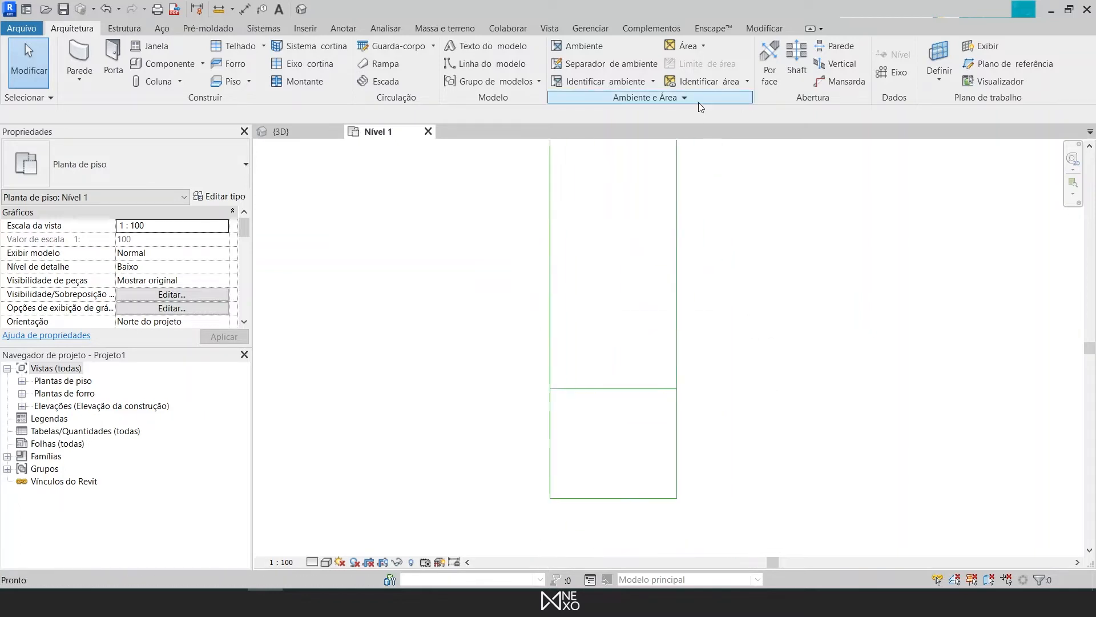
{"action": "scroll", "coordinate": [700, 257], "scroll_direction": "down", "scroll_amount": 1}
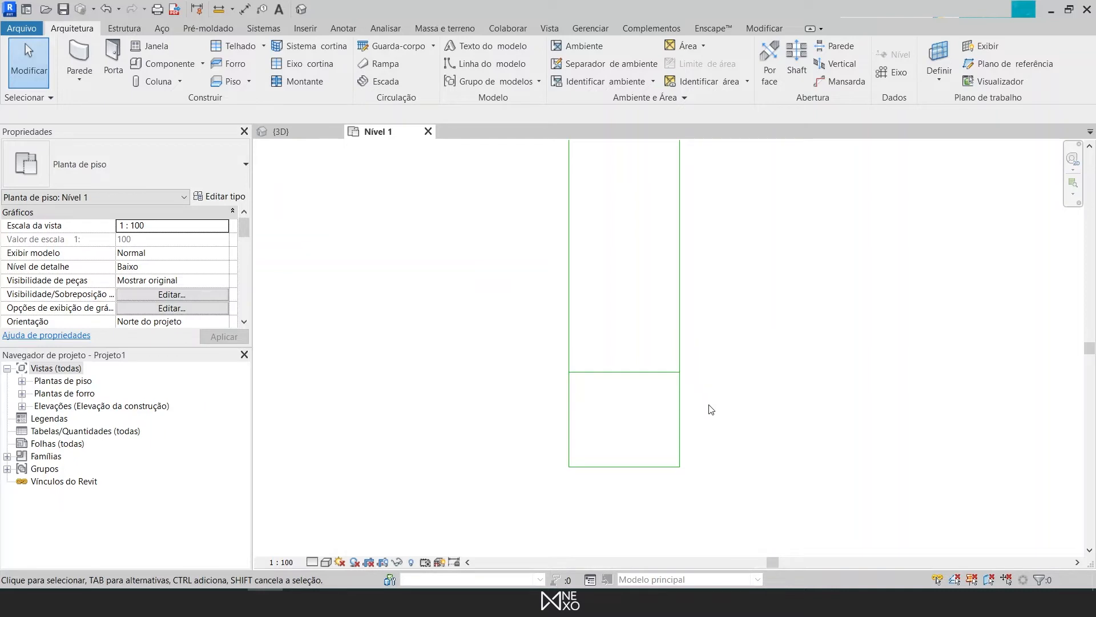
{"action": "scroll", "coordinate": [715, 417], "scroll_direction": "up", "scroll_amount": 1}
{"action": "middle_click_drag", "start_coordinate": [717, 406], "coordinate": [713, 390]}
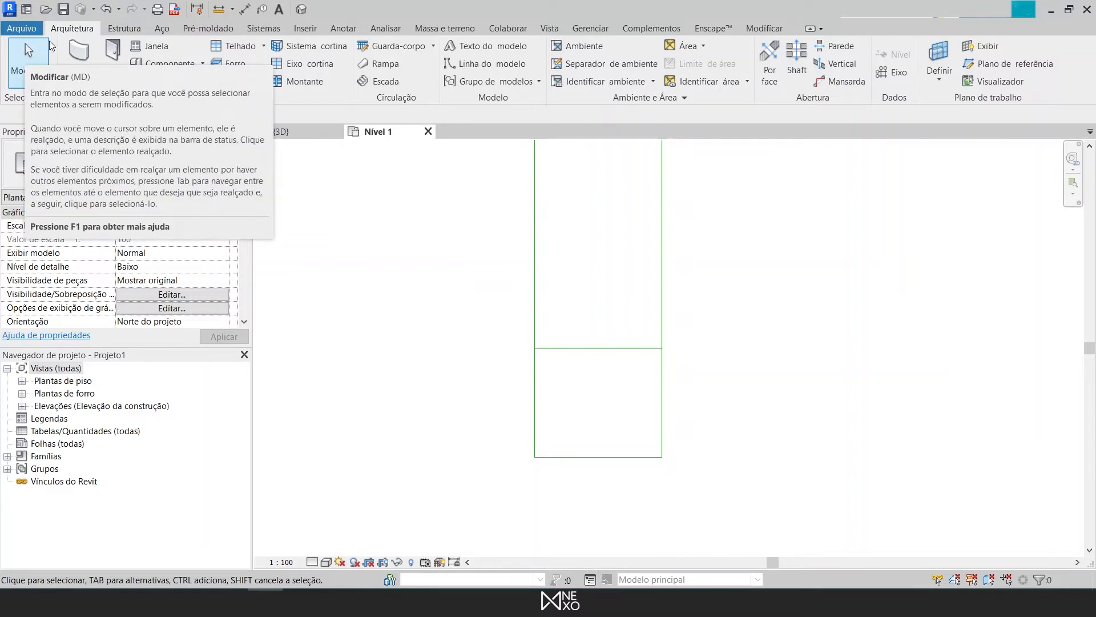
{"action": "left_click", "coordinate": [85, 52]}
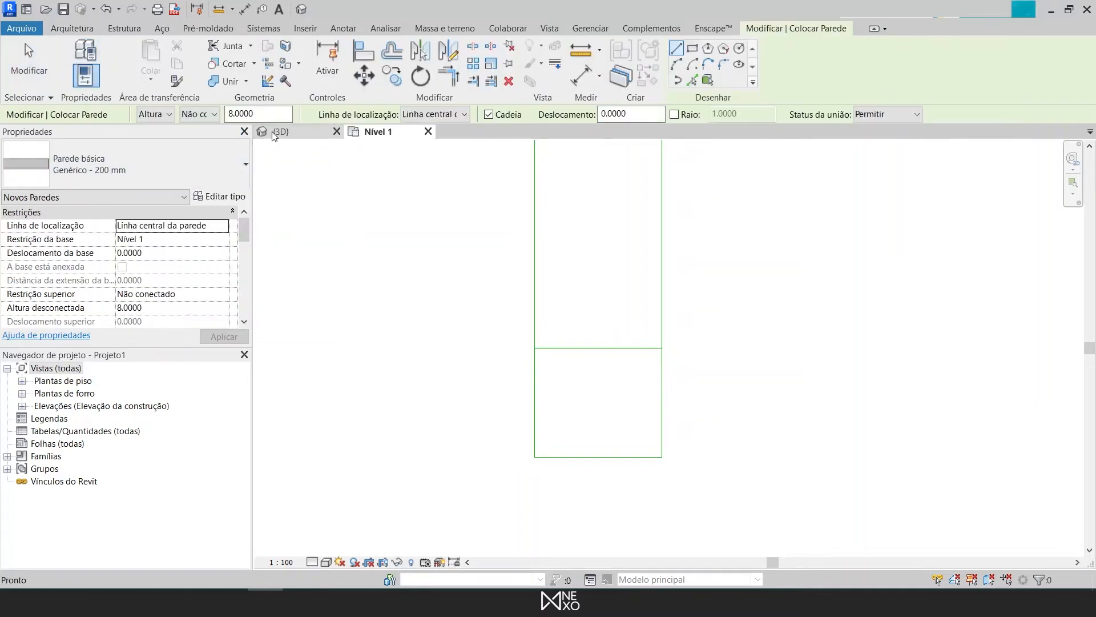
{"action": "left_click", "coordinate": [29, 60]}
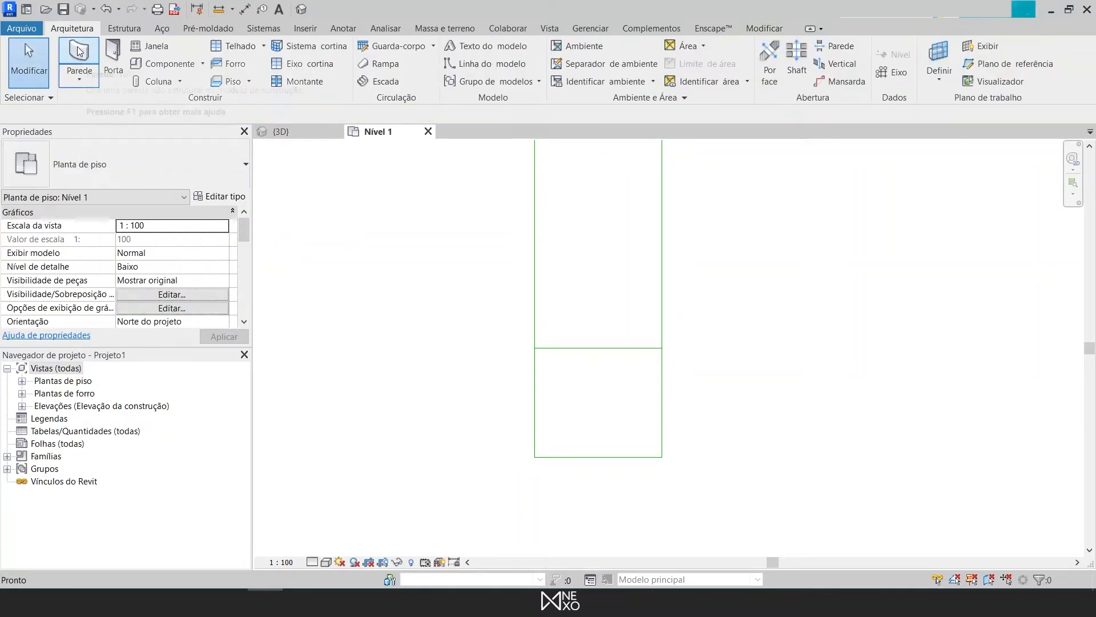
Step: Start the Wall tool and choose the basic wall type Genérico - 200 mm after looking through the available types
{"action": "left_click", "coordinate": [79, 51]}
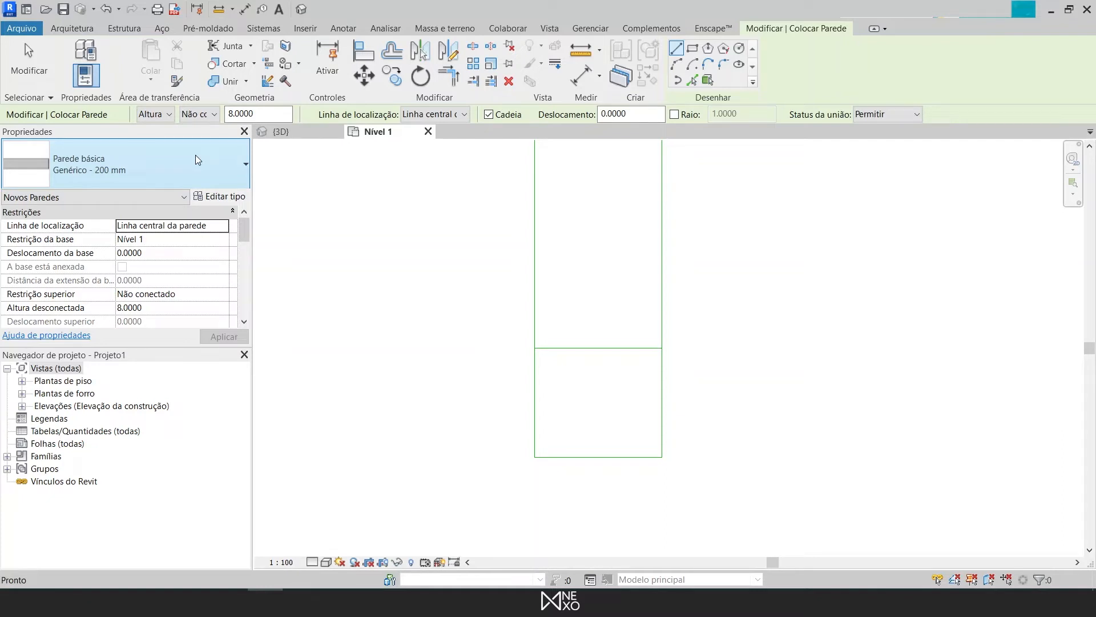
{"action": "left_click", "coordinate": [246, 165]}
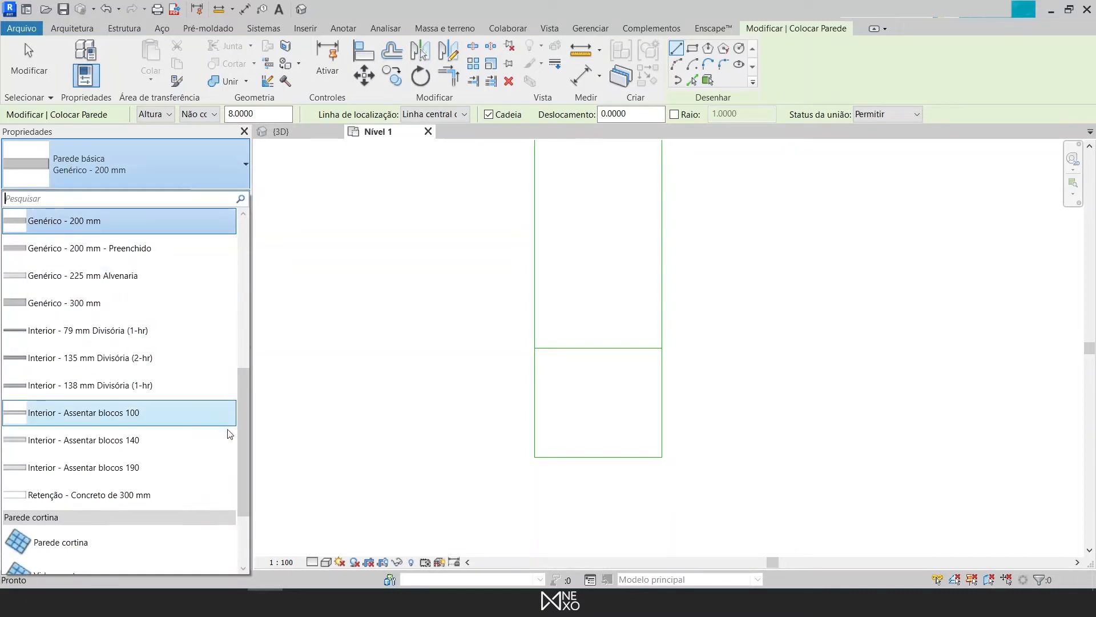
{"action": "scroll", "coordinate": [228, 423], "scroll_direction": "down", "scroll_amount": 2}
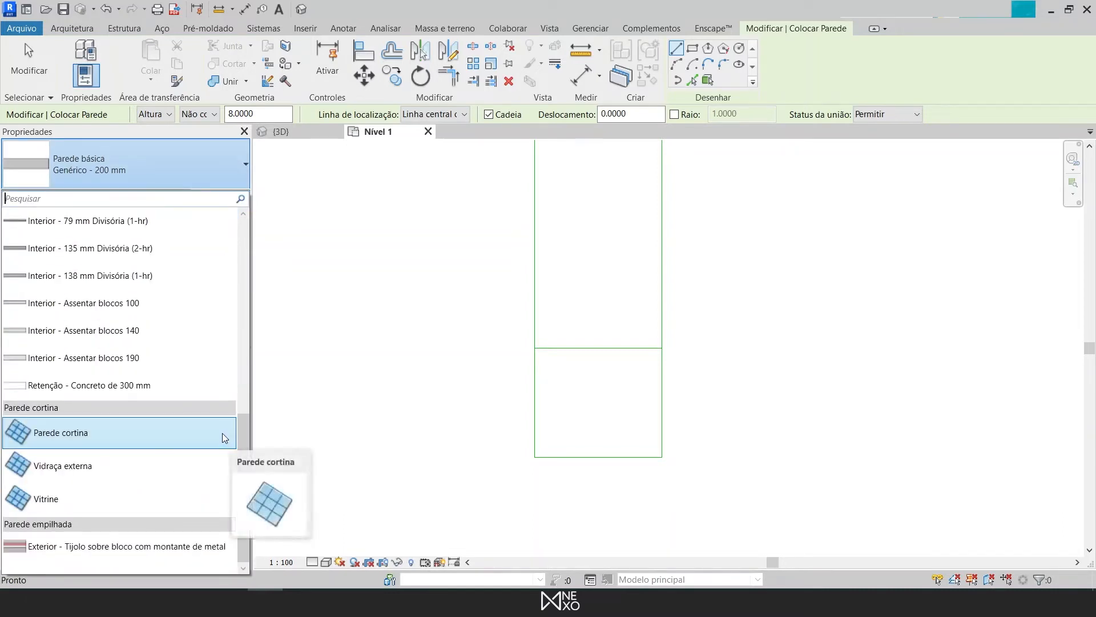
{"action": "scroll", "coordinate": [217, 426], "scroll_direction": "up", "scroll_amount": 3}
{"action": "scroll", "coordinate": [212, 425], "scroll_direction": "up", "scroll_amount": 3}
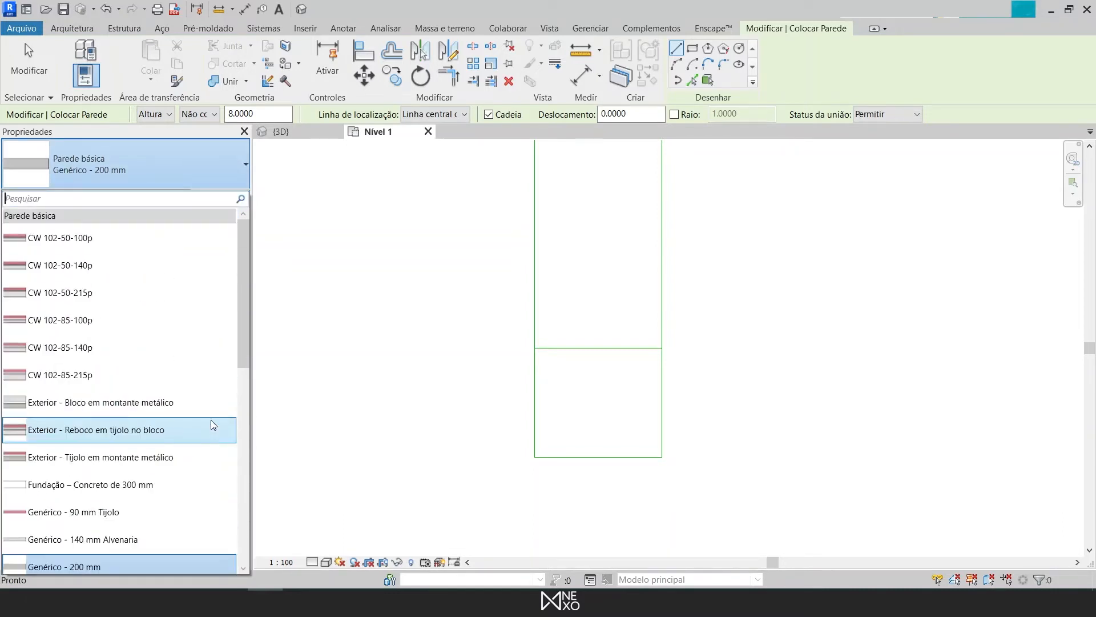
{"action": "scroll", "coordinate": [226, 433], "scroll_direction": "down", "scroll_amount": 1}
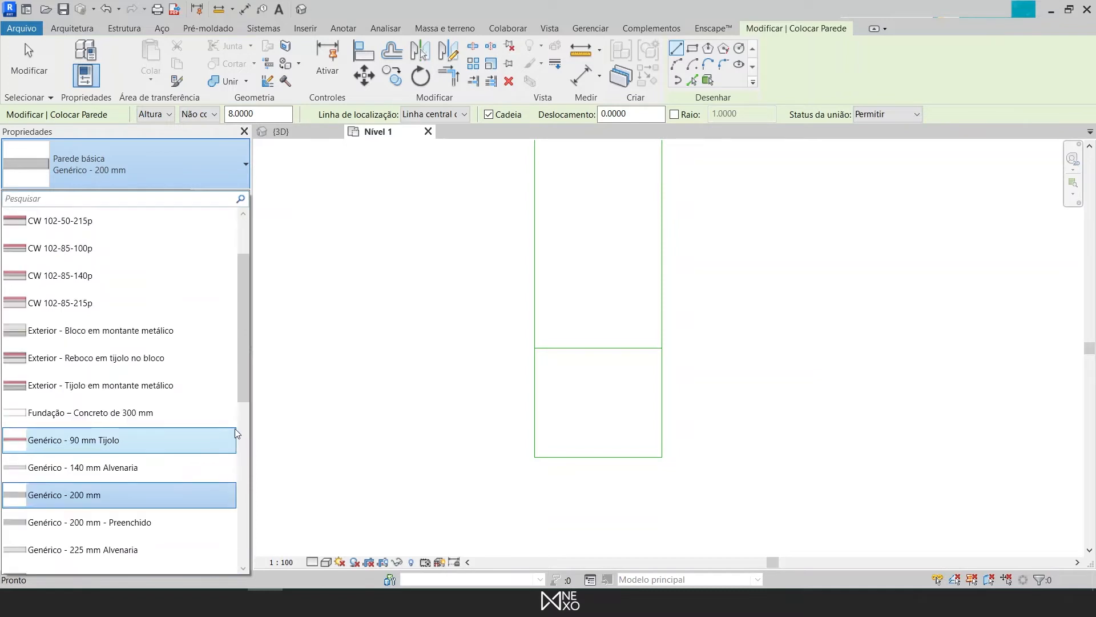
{"action": "left_click", "coordinate": [149, 491]}
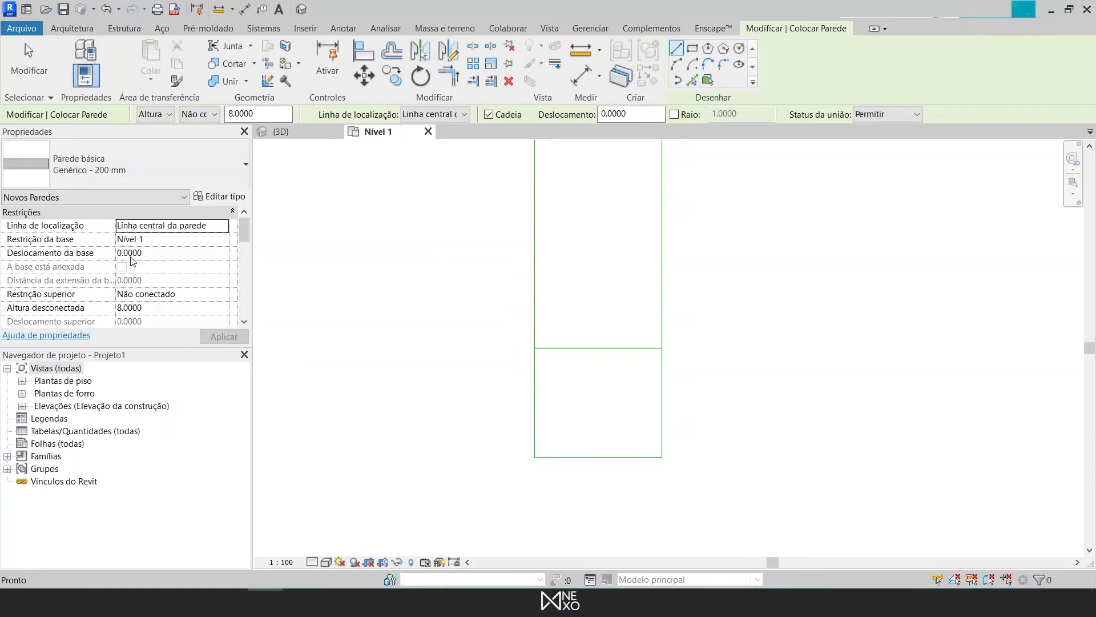
Step: Set the unconnected height of the new walls to 2.7 m
{"action": "left_click", "coordinate": [204, 307]}
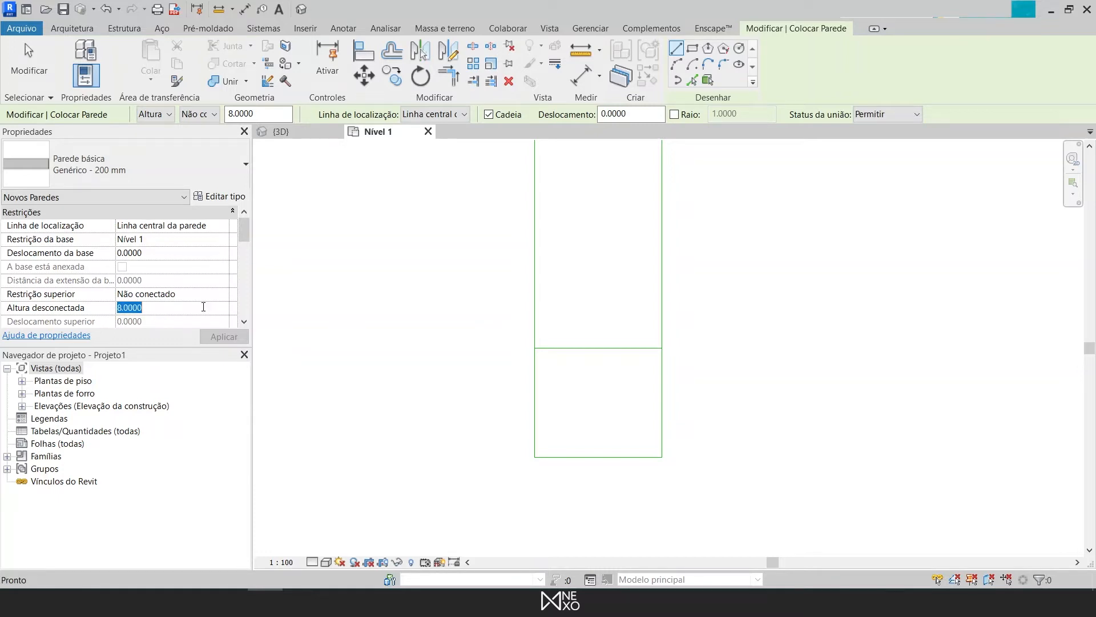
{"action": "type", "text": "2.7"}
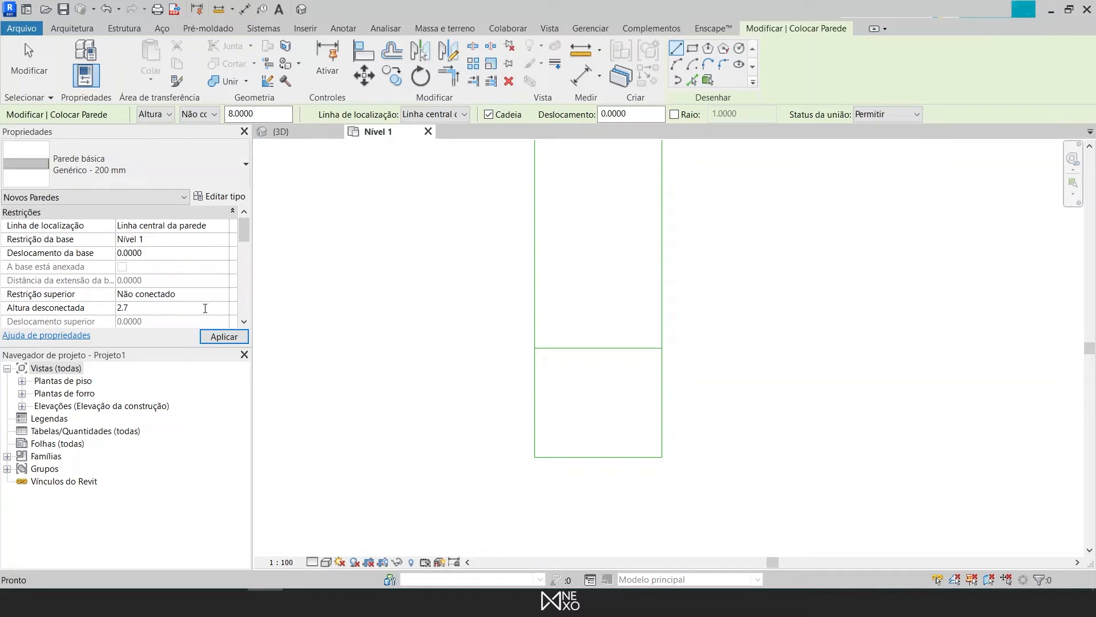
{"action": "key", "text": "Return"}
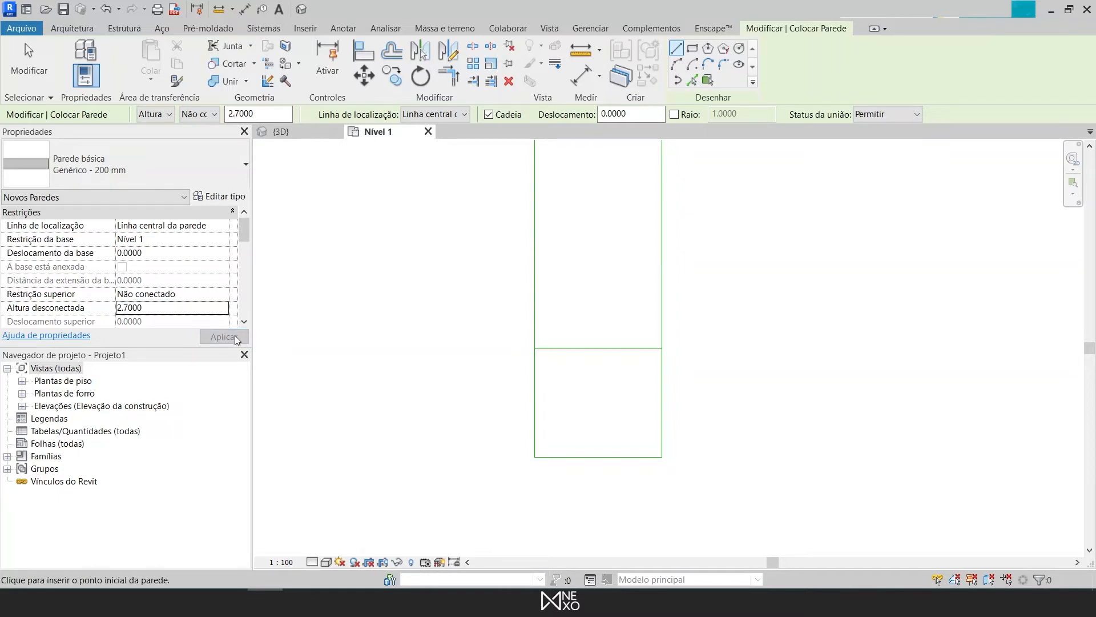
{"action": "scroll", "coordinate": [590, 445], "scroll_direction": "up", "scroll_amount": 1}
{"action": "scroll", "coordinate": [590, 445], "scroll_direction": "up", "scroll_amount": 1}
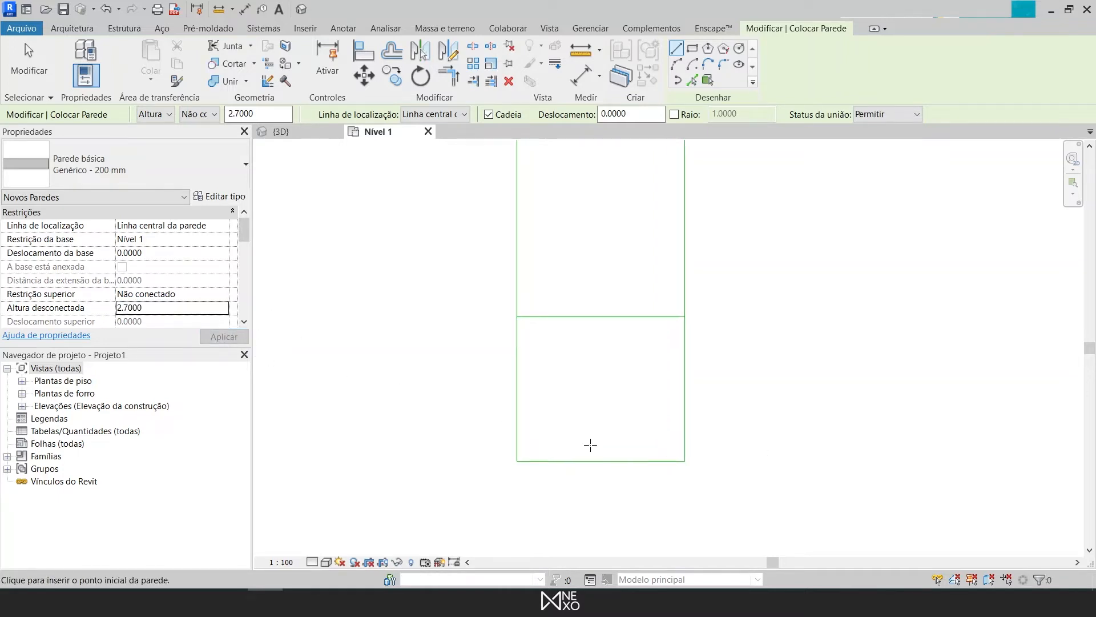
{"action": "scroll", "coordinate": [599, 368], "scroll_direction": "up", "scroll_amount": 1}
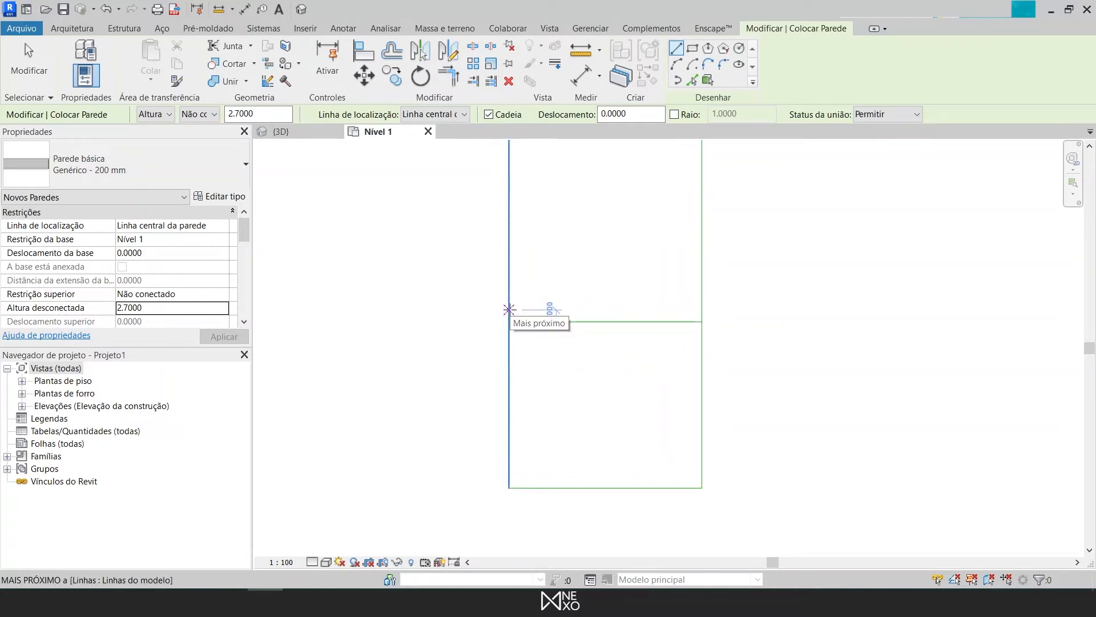
{"action": "scroll", "coordinate": [568, 289], "scroll_direction": "down", "scroll_amount": 1}
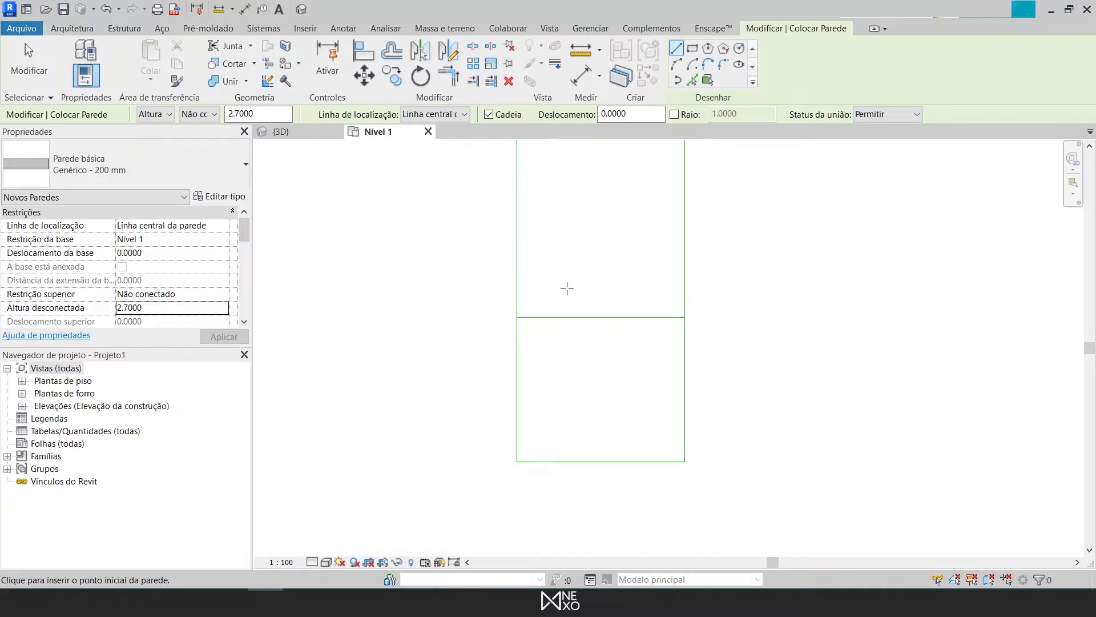
{"action": "scroll", "coordinate": [590, 239], "scroll_direction": "up", "scroll_amount": 2}
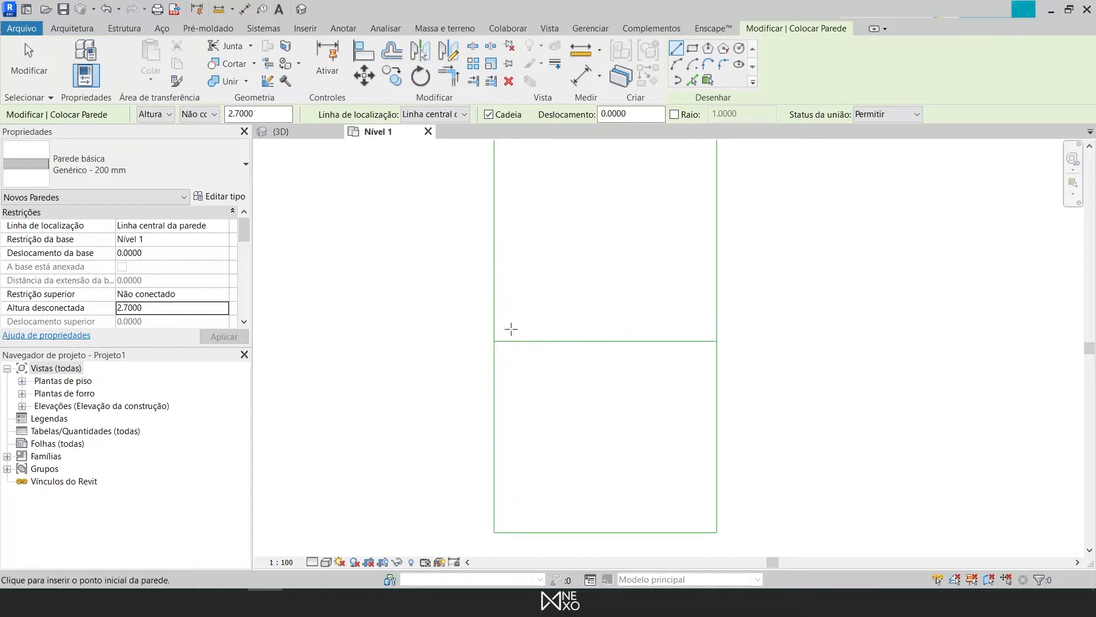
{"action": "left_click", "coordinate": [495, 341]}
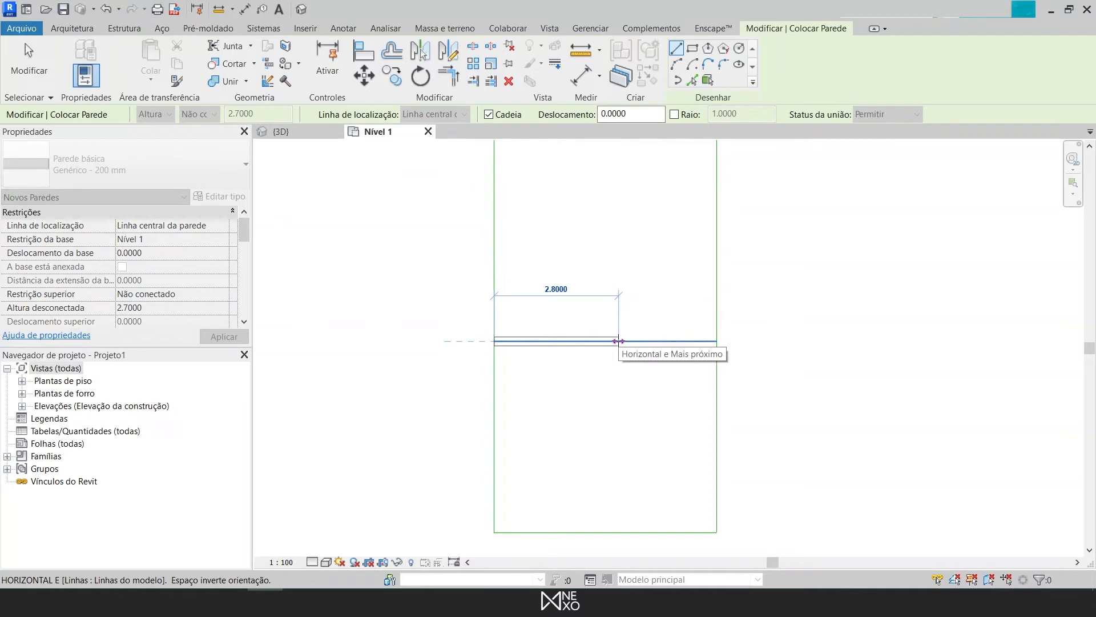
{"action": "type", "text": "3.2"}
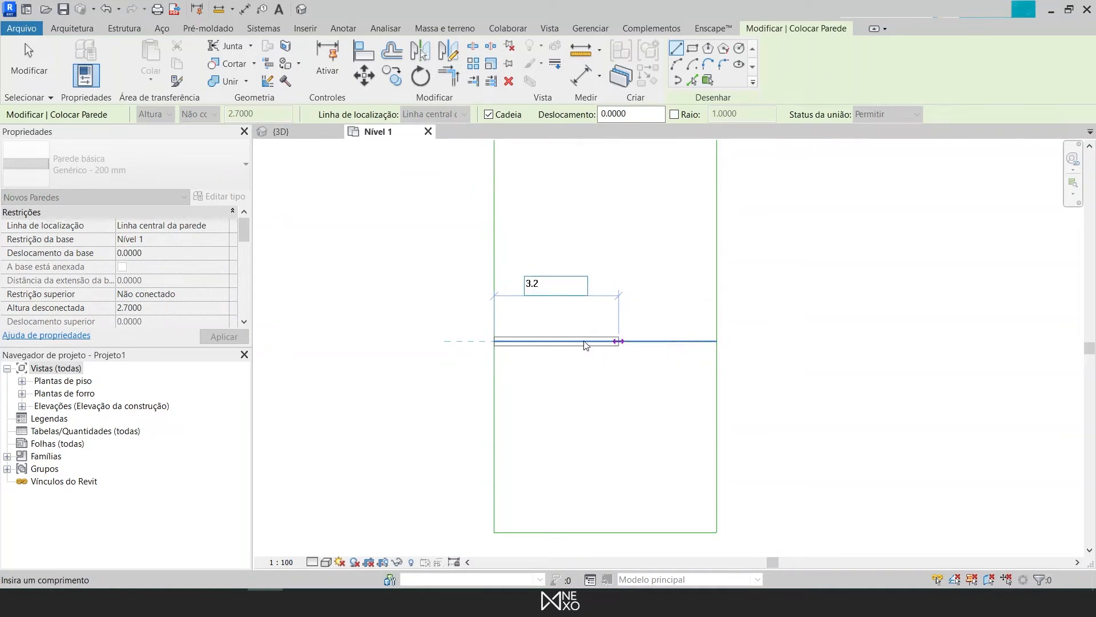
{"action": "key", "text": "Escape"}
{"action": "key", "text": "Escape"}
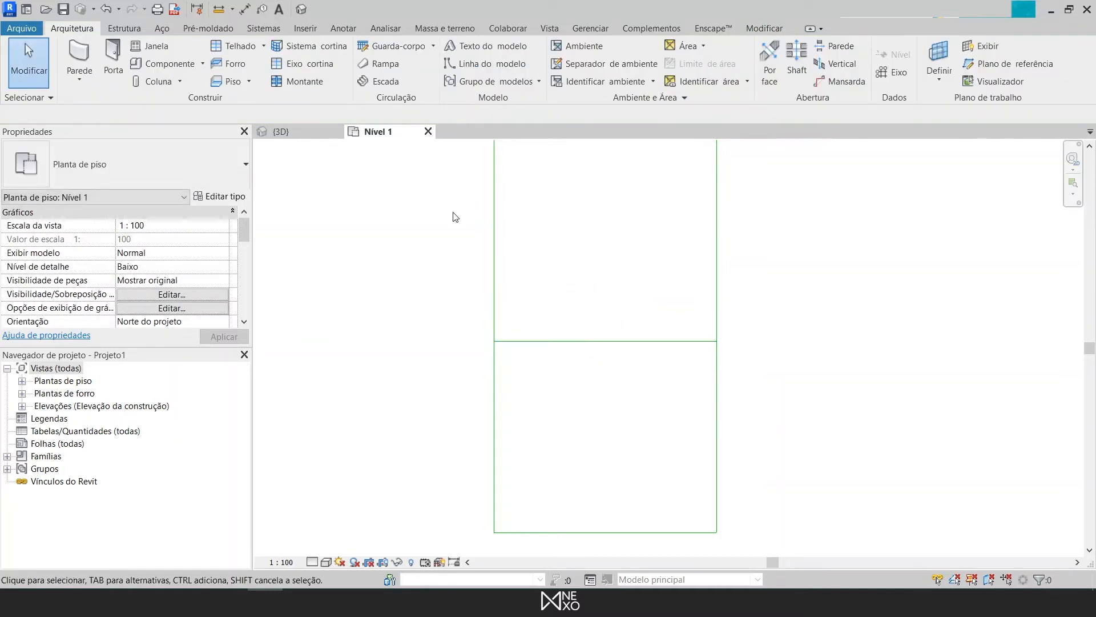
Step: Restart the Wall tool and set the location line to Face núcleo: Externa
{"action": "left_click", "coordinate": [79, 60]}
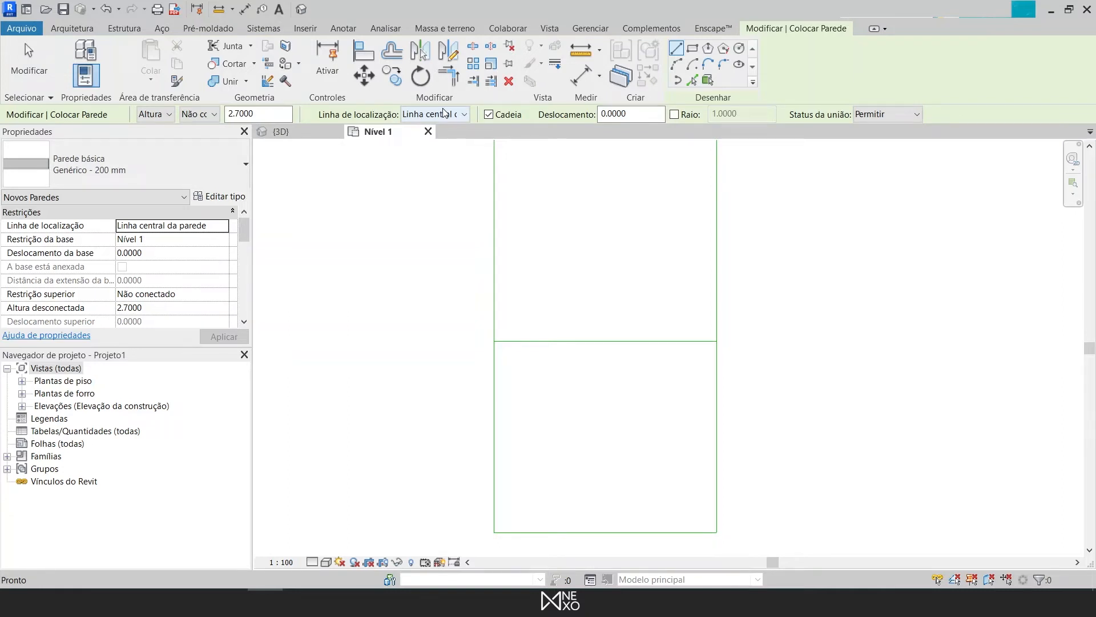
{"action": "left_click", "coordinate": [445, 113]}
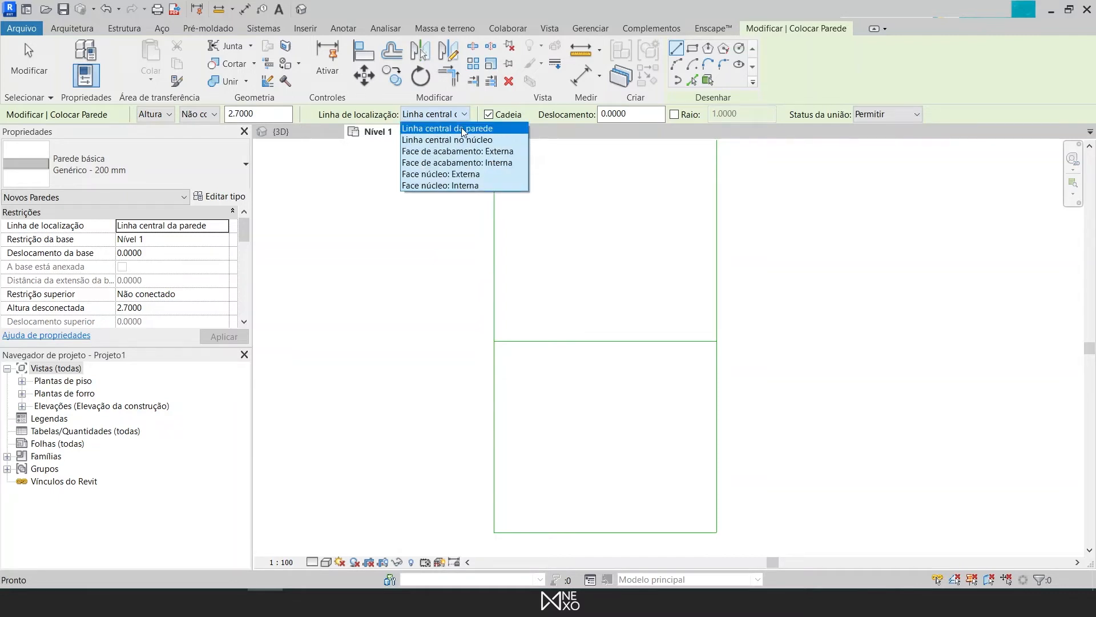
{"action": "left_click", "coordinate": [477, 173]}
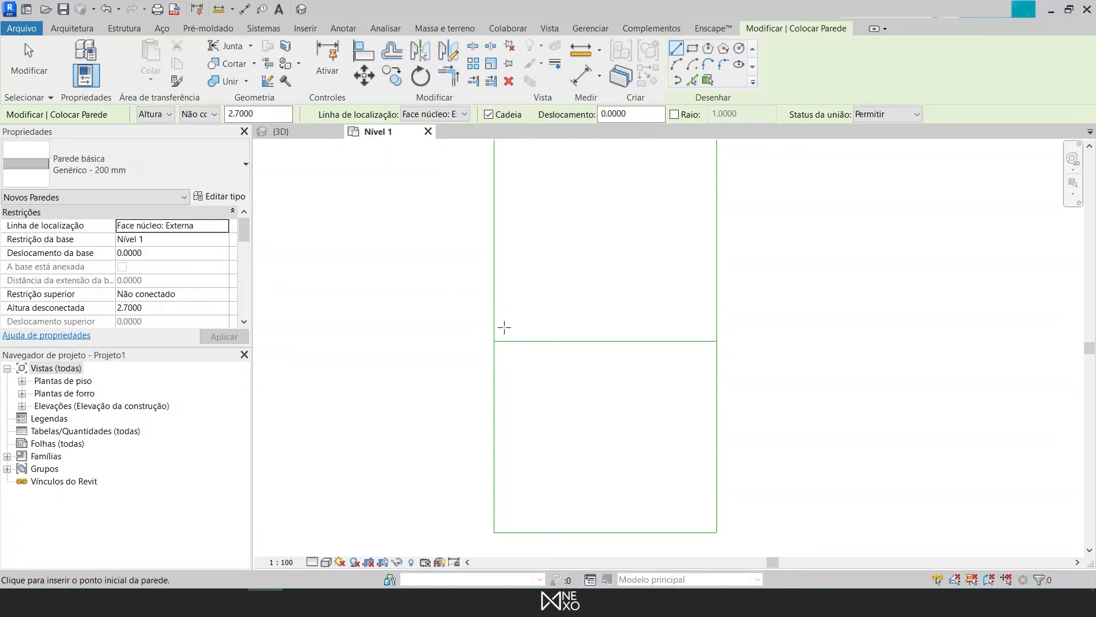
Step: Draw a stepped wall from the outline's left side: 3.2 m along the upper side of the lower setback line, up, then 1.8 m to the right side
{"action": "left_click", "coordinate": [495, 341]}
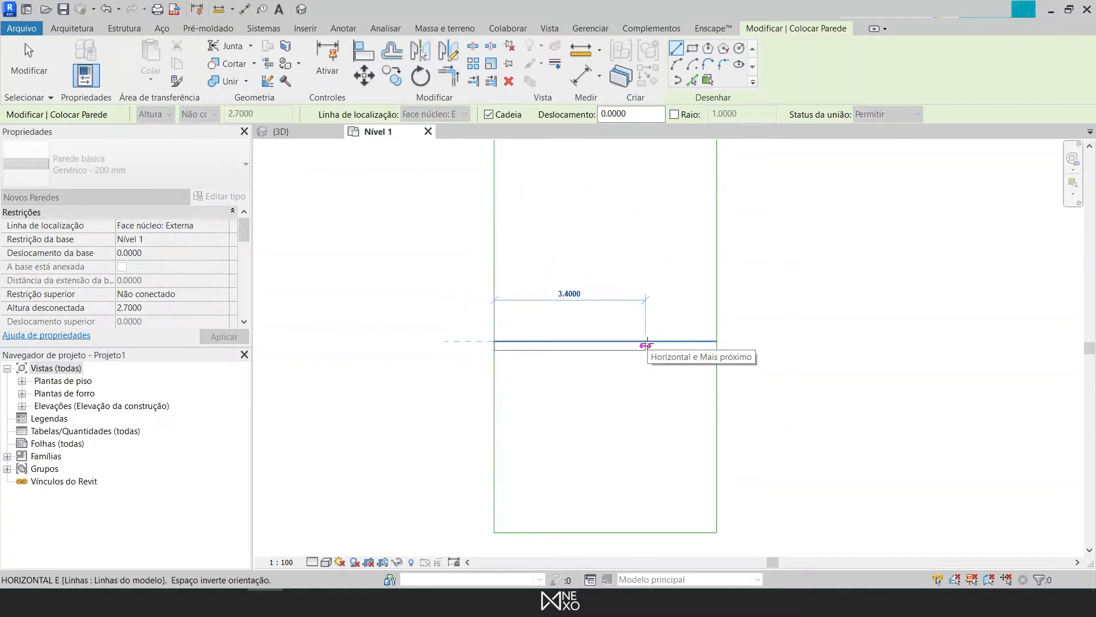
{"action": "key", "text": "space"}
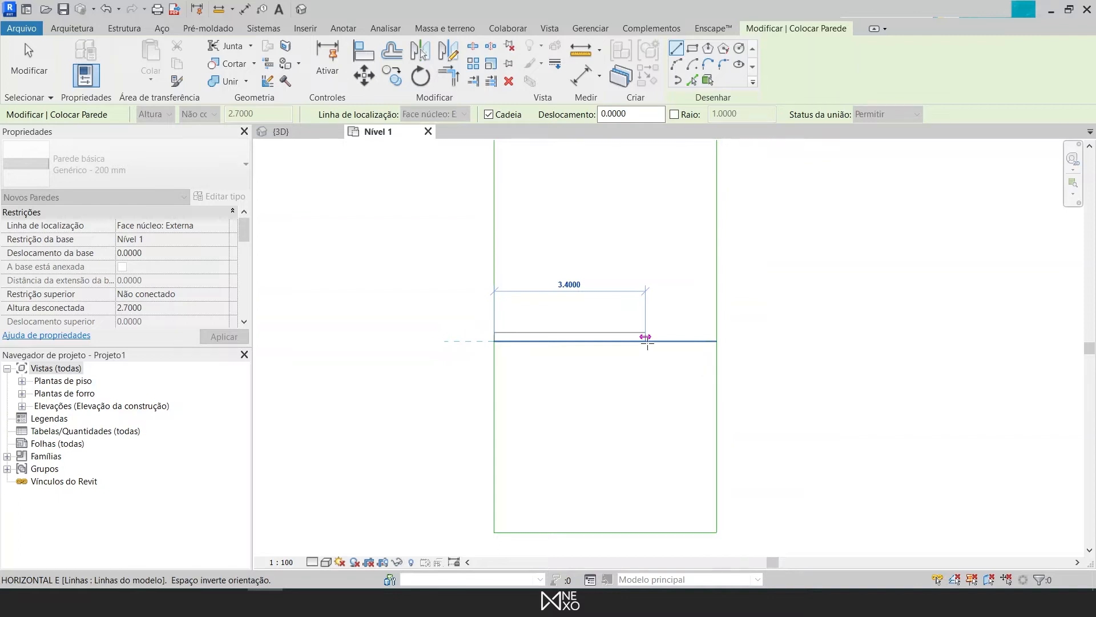
{"action": "type", "text": "3.2"}
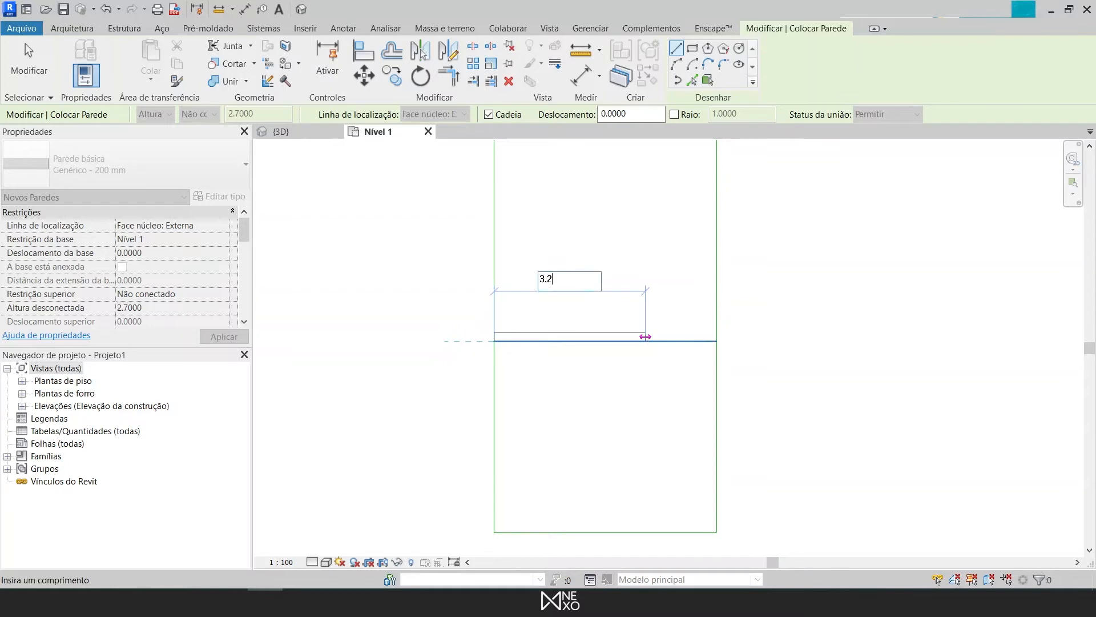
{"action": "key", "text": "Return"}
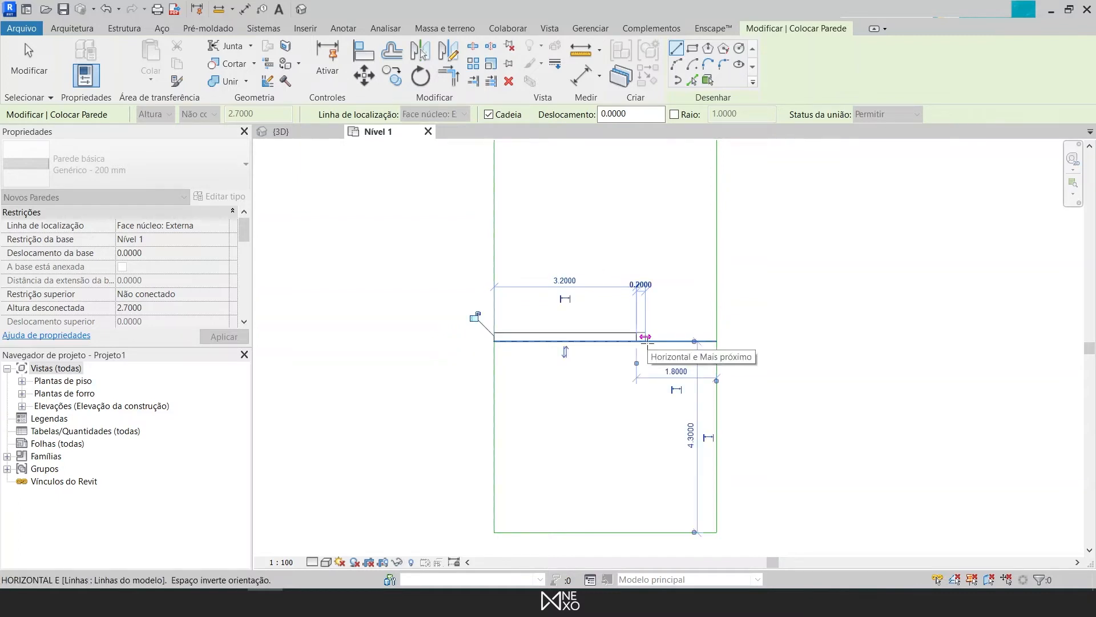
{"action": "left_click", "coordinate": [633, 288]}
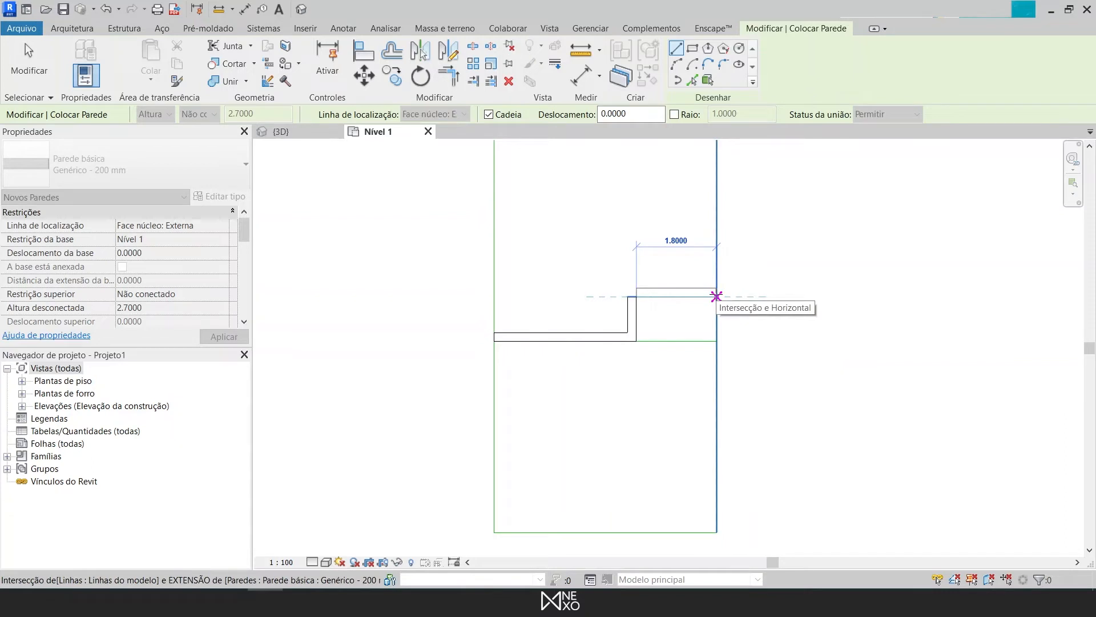
{"action": "left_click", "coordinate": [716, 296]}
Step: Continue the wall chain 13.6 m upward along the inside of the outline's right side and end the chain
{"action": "scroll", "coordinate": [630, 502], "scroll_direction": "down", "scroll_amount": 3}
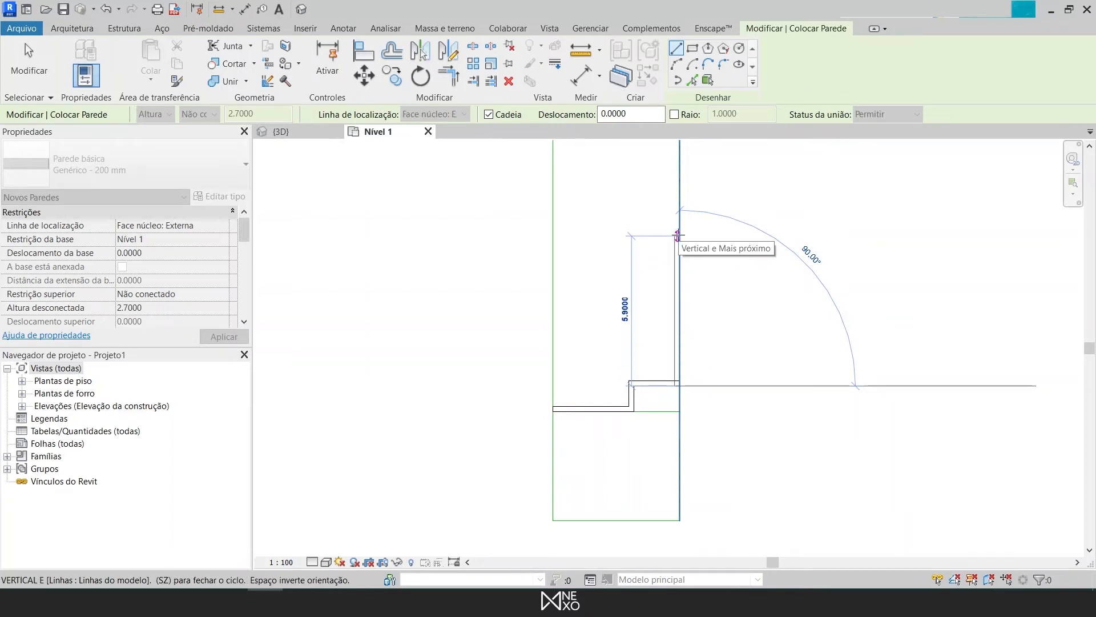
{"action": "type", "text": "13.7"}
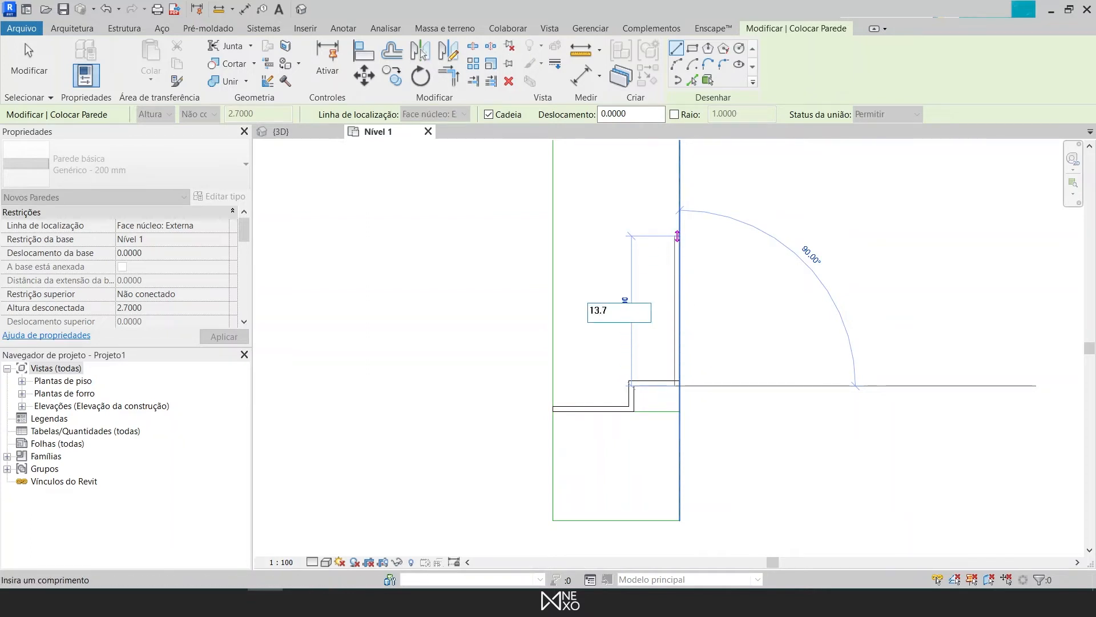
{"action": "key", "text": "BackSpace"}
{"action": "type", "text": "6"}
{"action": "key", "text": "Return"}
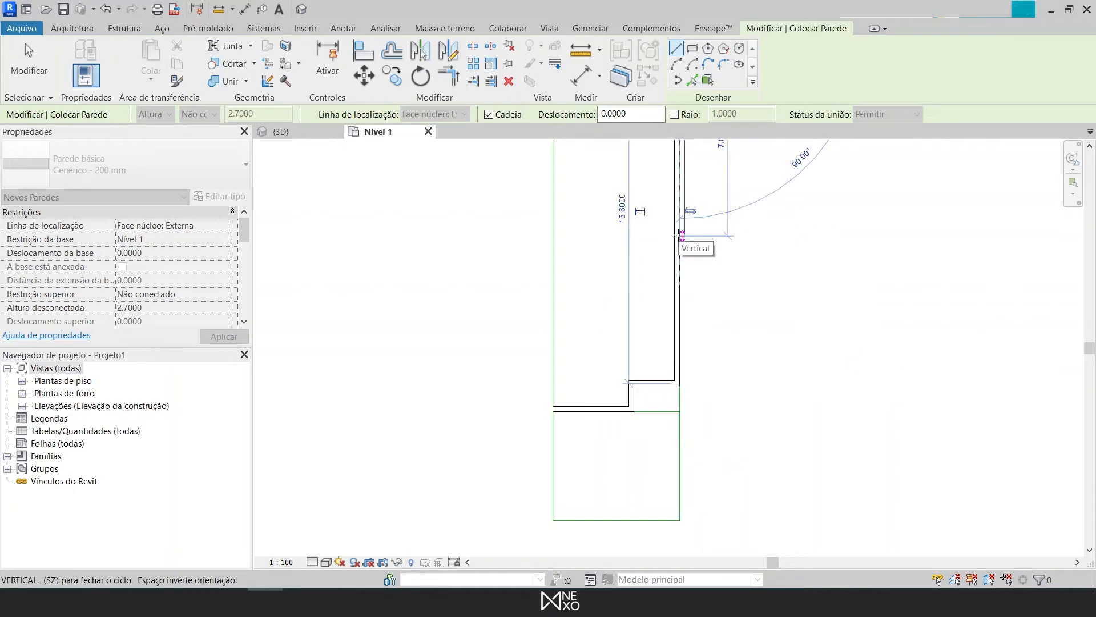
{"action": "key", "text": "Escape"}
{"action": "scroll", "coordinate": [683, 209], "scroll_direction": "down", "scroll_amount": 1}
{"action": "middle_click_drag", "start_coordinate": [688, 217], "coordinate": [675, 442]}
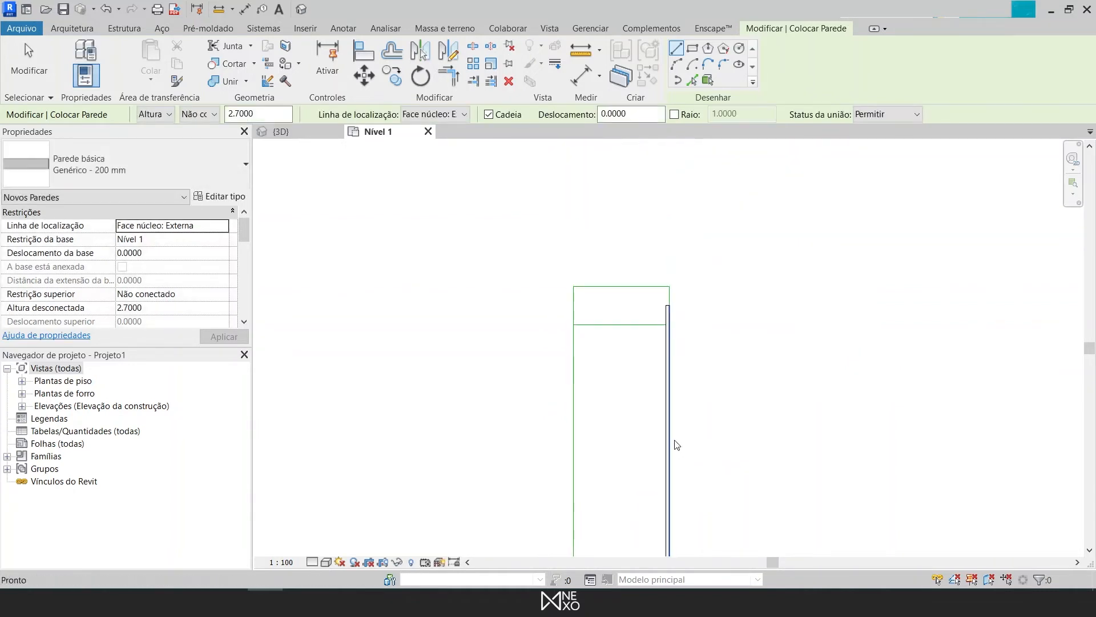
{"action": "left_click", "coordinate": [667, 304]}
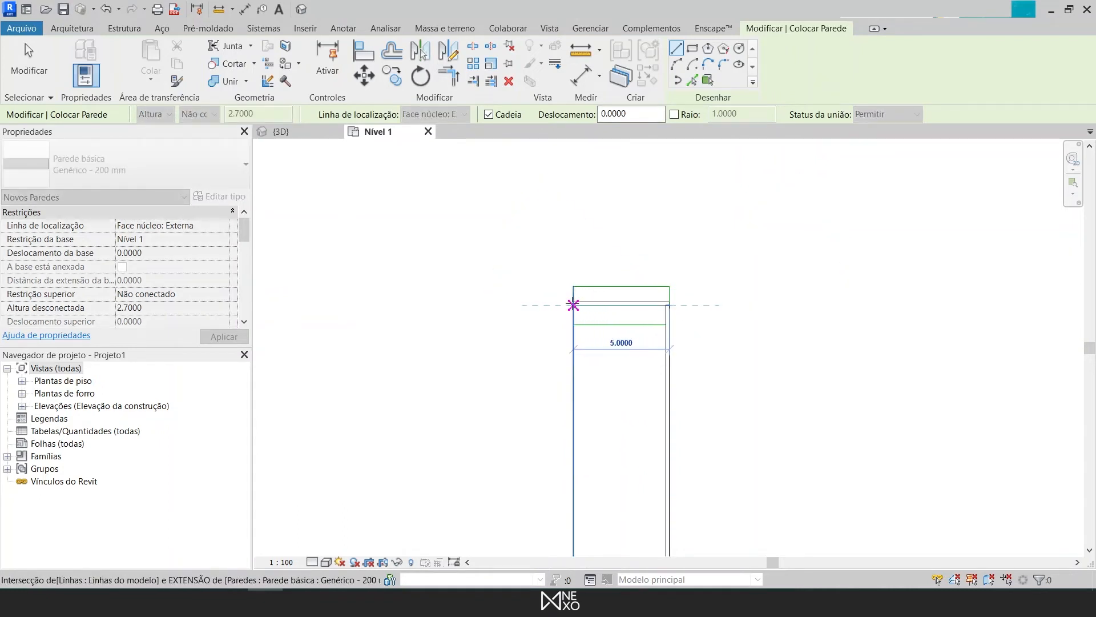
{"action": "key", "text": "Escape"}
{"action": "scroll", "coordinate": [650, 352], "scroll_direction": "down", "scroll_amount": 2}
{"action": "middle_click_drag", "start_coordinate": [650, 355], "coordinate": [637, 268]}
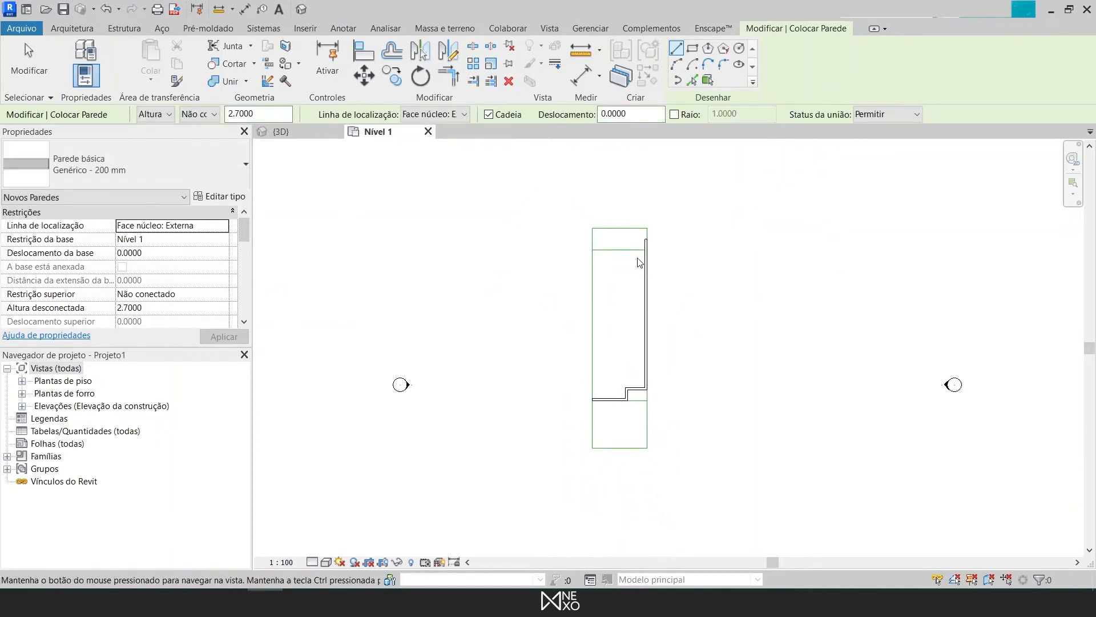
{"action": "key", "text": "Escape"}
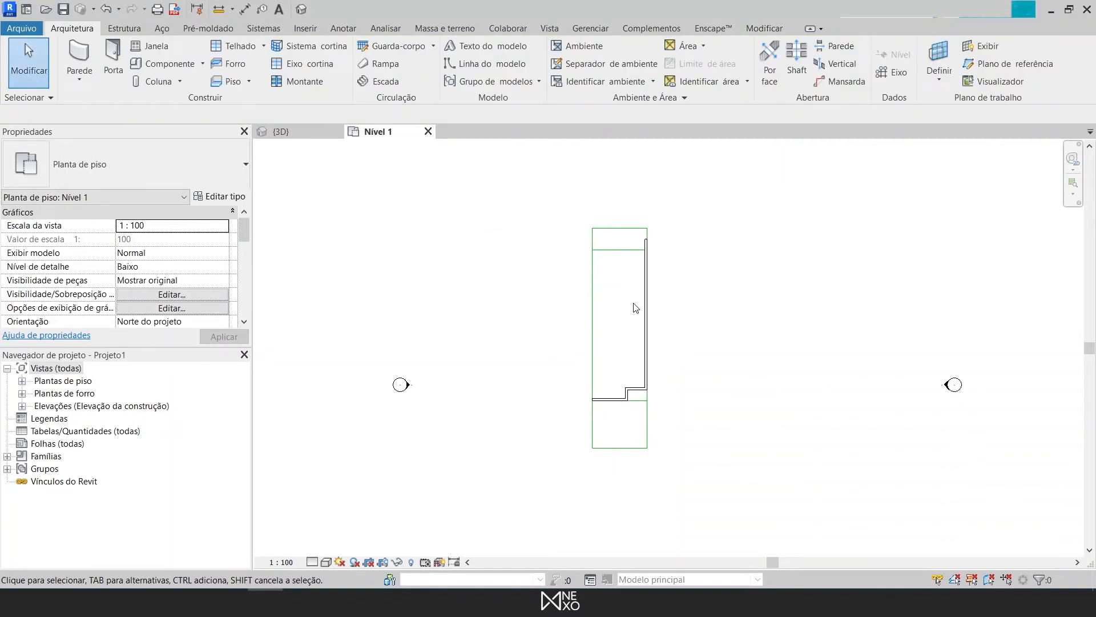
Step: Undo the long vertical wall along the outline's right side
{"action": "scroll", "coordinate": [617, 382], "scroll_direction": "up", "scroll_amount": 1}
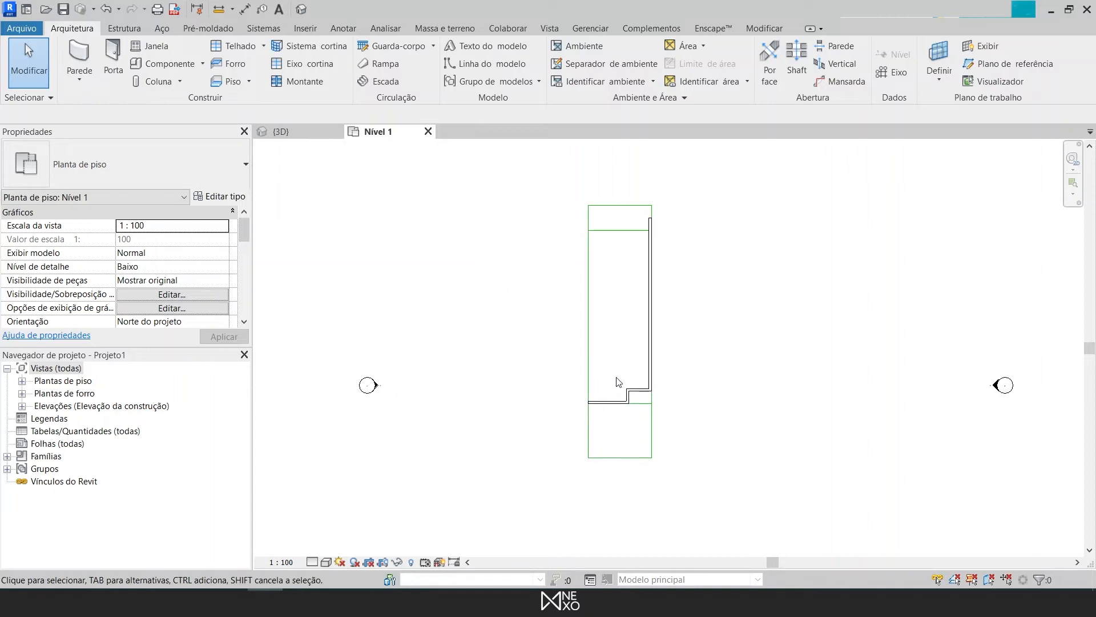
{"action": "scroll", "coordinate": [616, 381], "scroll_direction": "up", "scroll_amount": 2}
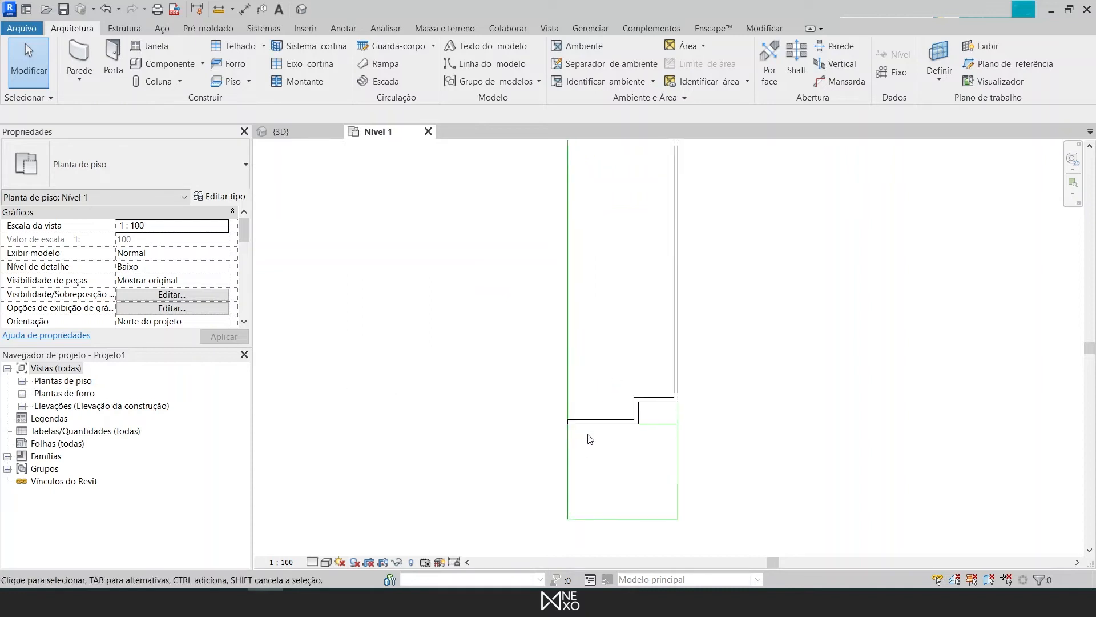
{"action": "left_click", "coordinate": [674, 357]}
{"action": "left_click", "coordinate": [607, 333]}
{"action": "key", "text": "ctrl+z"}
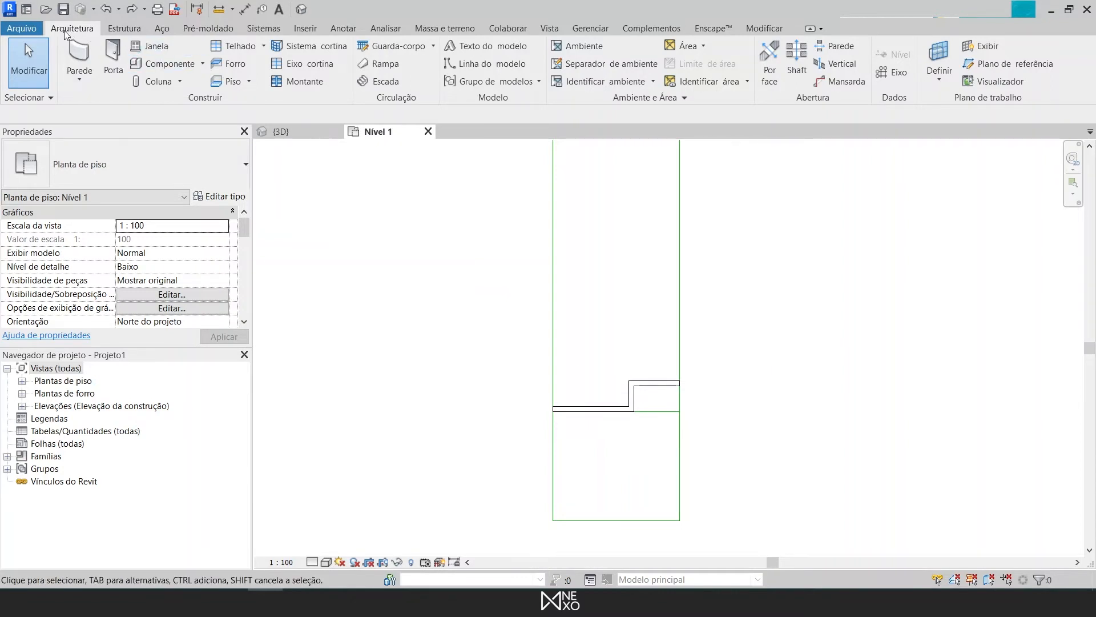
{"action": "left_click", "coordinate": [611, 411]}
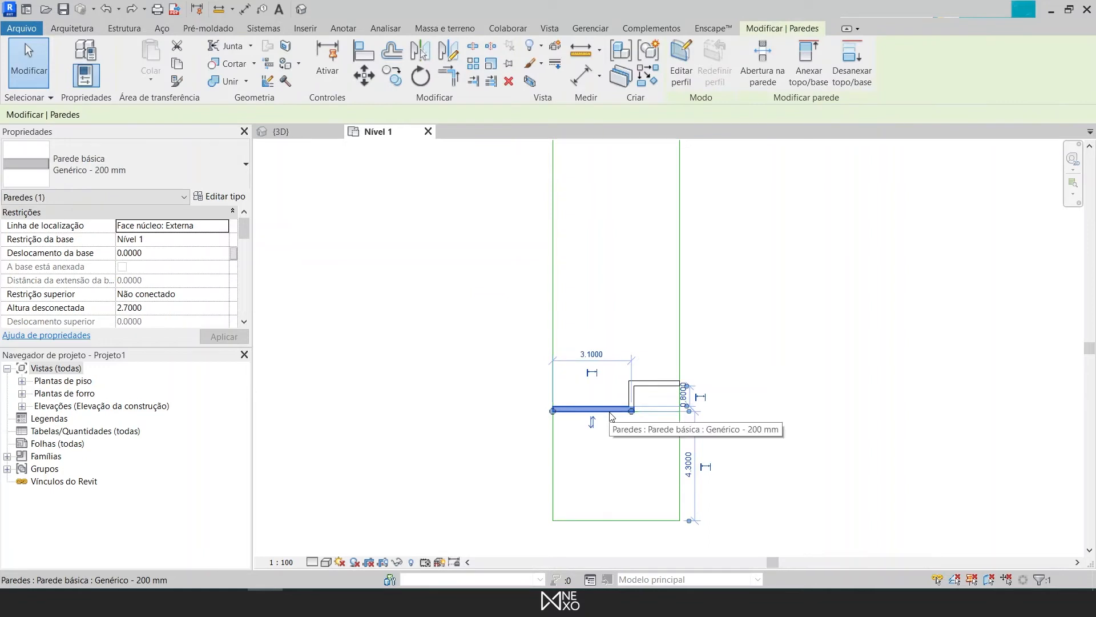
{"action": "key", "text": "w"}
{"action": "key", "text": "a"}
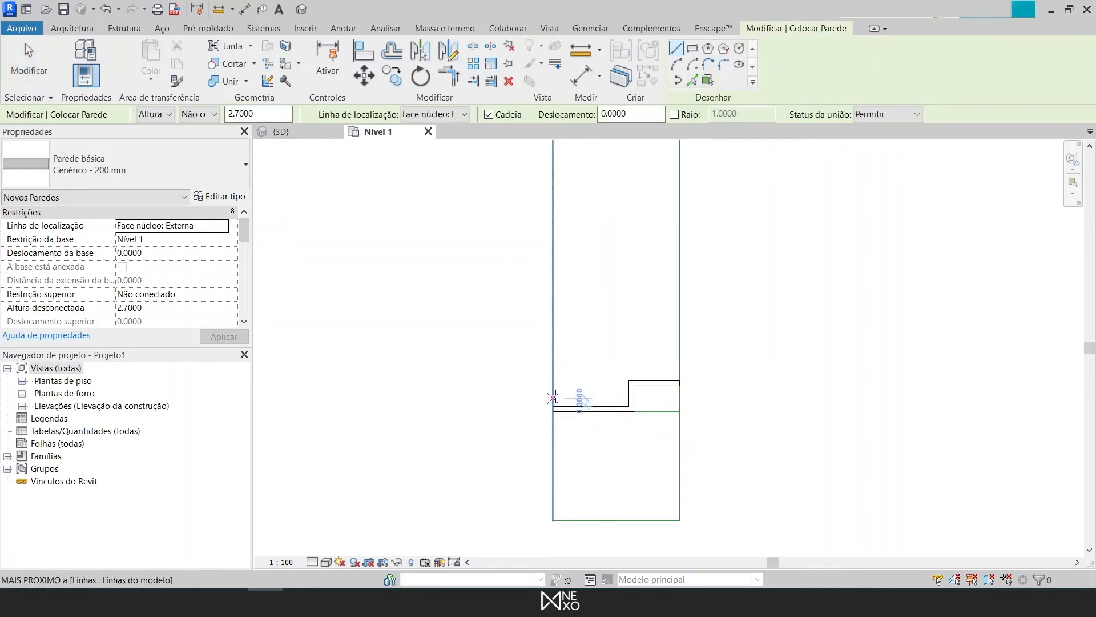
{"action": "left_click", "coordinate": [553, 406]}
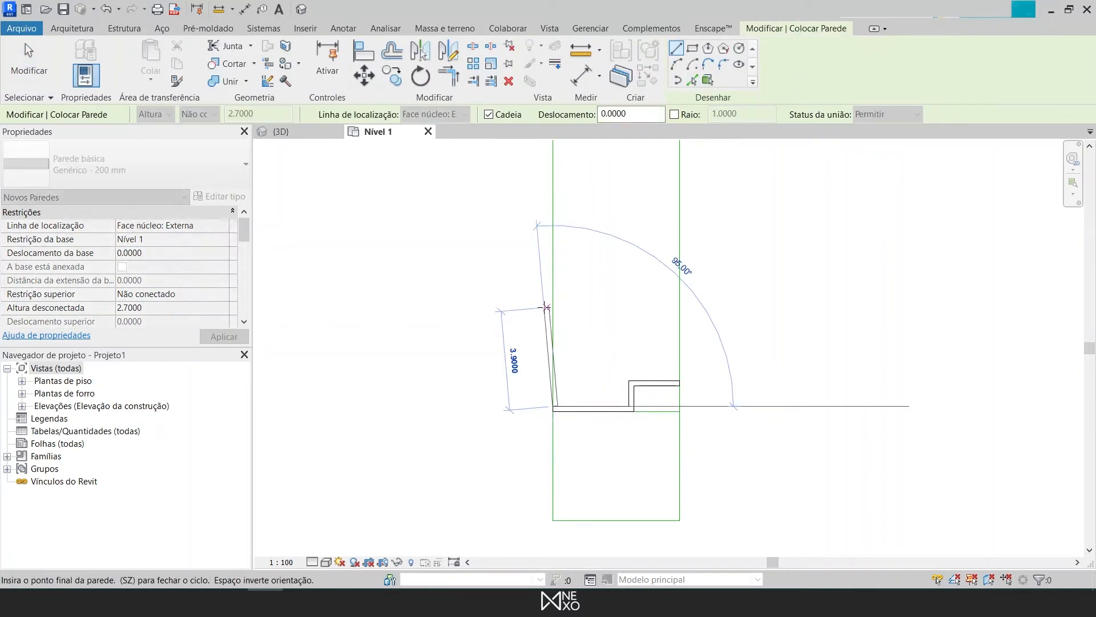
{"action": "key", "text": "Escape"}
{"action": "key", "text": "Escape"}
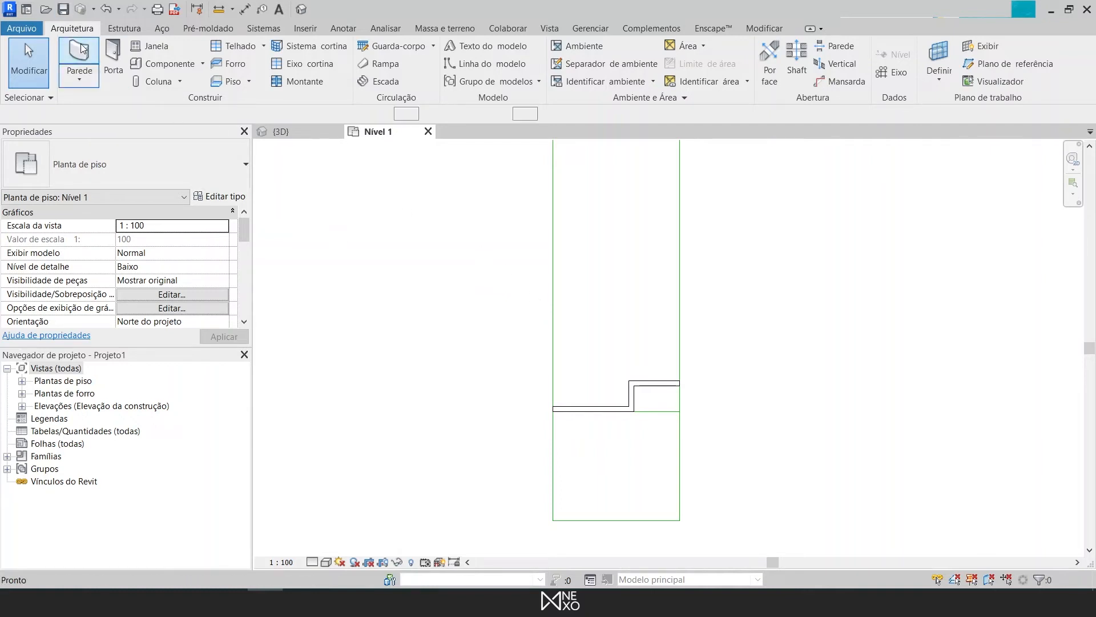
Step: Draw a 13.7 m vertical wall up the inside of the outline's left side from the stepped wall's left end, and end the chain
{"action": "left_click", "coordinate": [80, 62]}
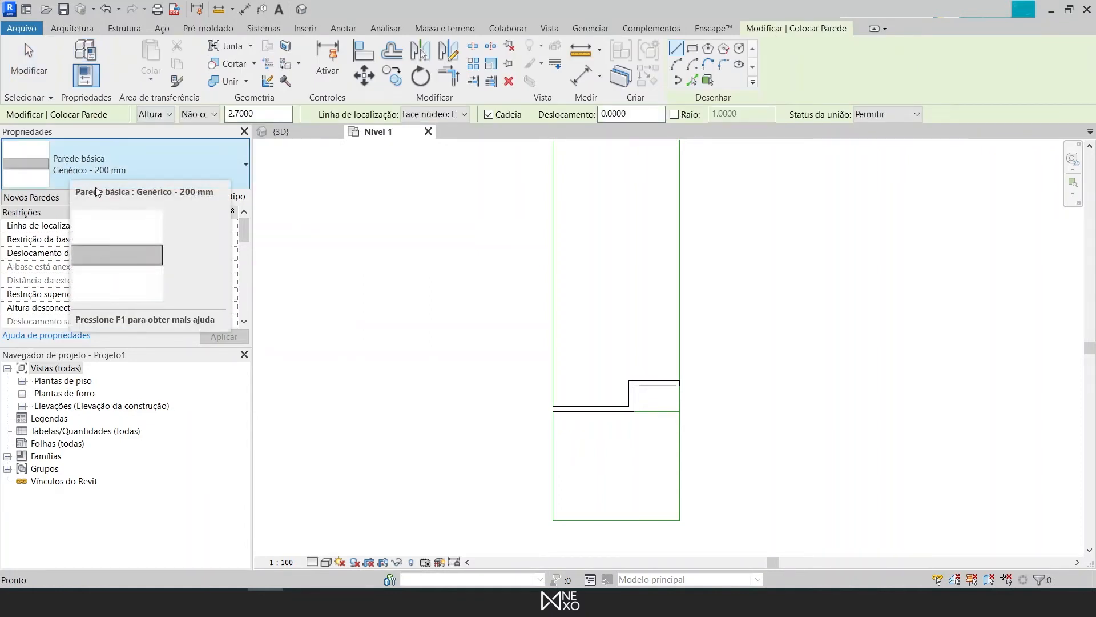
{"action": "left_click", "coordinate": [553, 405]}
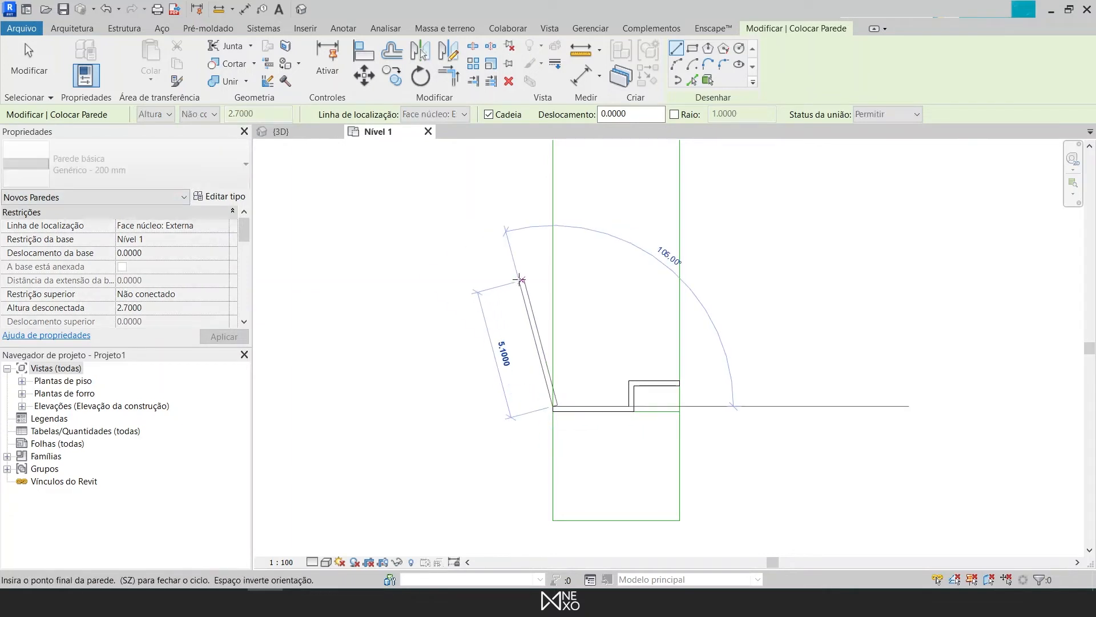
{"action": "type", "text": "13"}
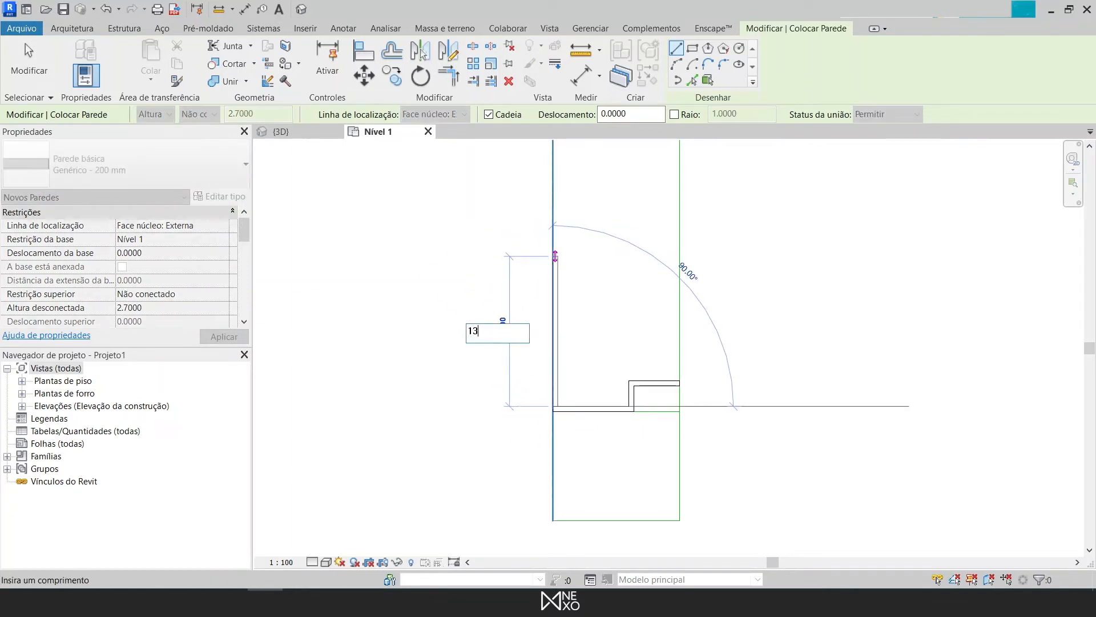
{"action": "type", "text": ".7"}
{"action": "key", "text": "Return"}
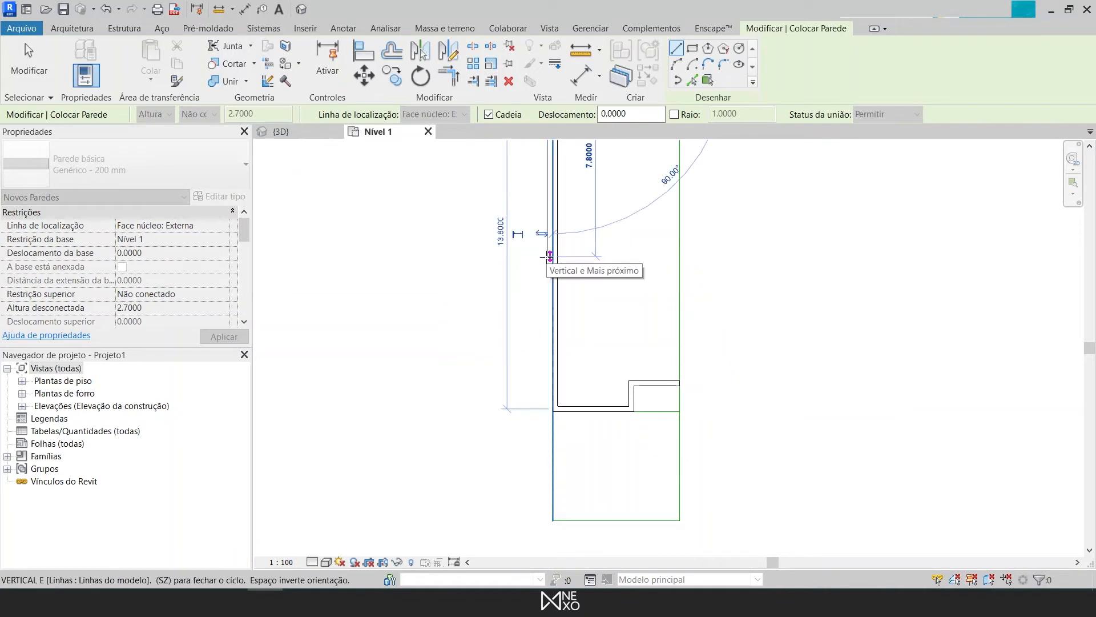
{"action": "scroll", "coordinate": [644, 211], "scroll_direction": "down", "scroll_amount": 1}
{"action": "middle_click_drag", "start_coordinate": [643, 211], "coordinate": [598, 456]}
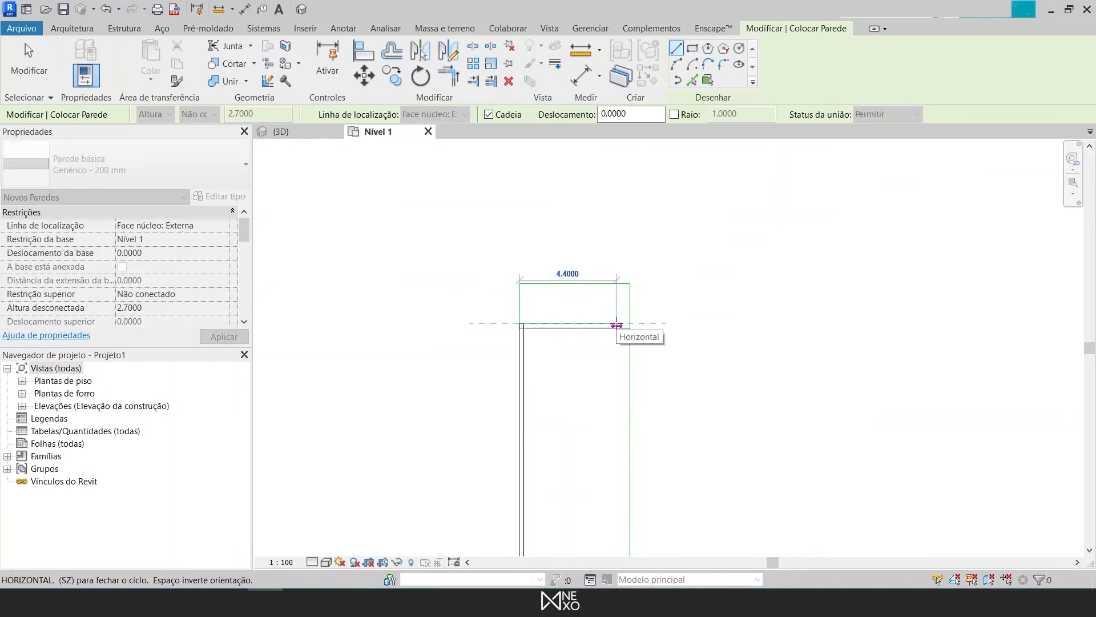
{"action": "key", "text": "Escape"}
Step: Draw a vertical wall from the stepped wall's right end up to the upper setback line, flipped to the inside of the outline's right side
{"action": "scroll", "coordinate": [631, 384], "scroll_direction": "down", "scroll_amount": 2}
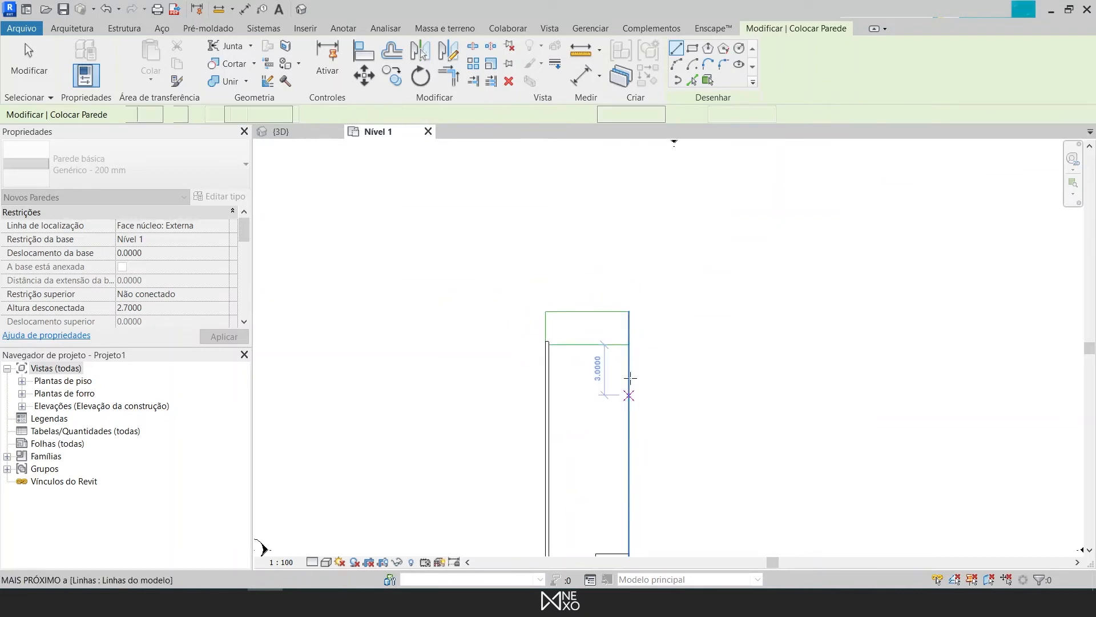
{"action": "middle_click_drag", "start_coordinate": [629, 381], "coordinate": [592, 150]}
{"action": "left_click", "coordinate": [592, 339]}
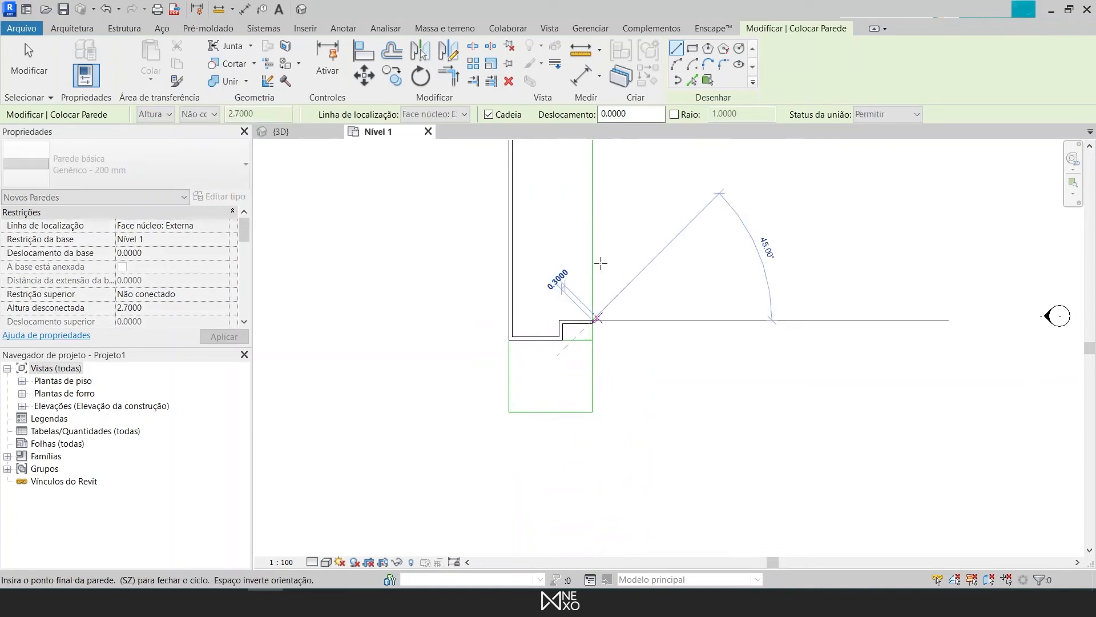
{"action": "mouse_move", "coordinate": [599, 259]}
{"action": "middle_mouse_down"}
{"action": "mouse_move", "coordinate": [607, 296]}
{"action": "mouse_move", "coordinate": [623, 307]}
{"action": "middle_mouse_up"}
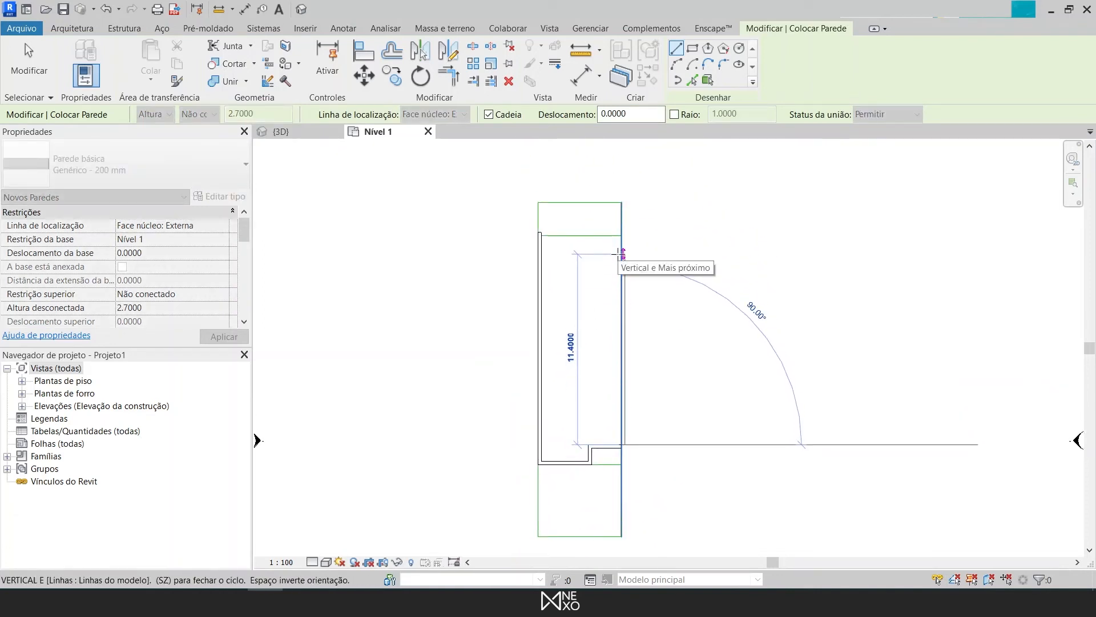
{"action": "scroll", "coordinate": [622, 235], "scroll_direction": "up", "scroll_amount": 4}
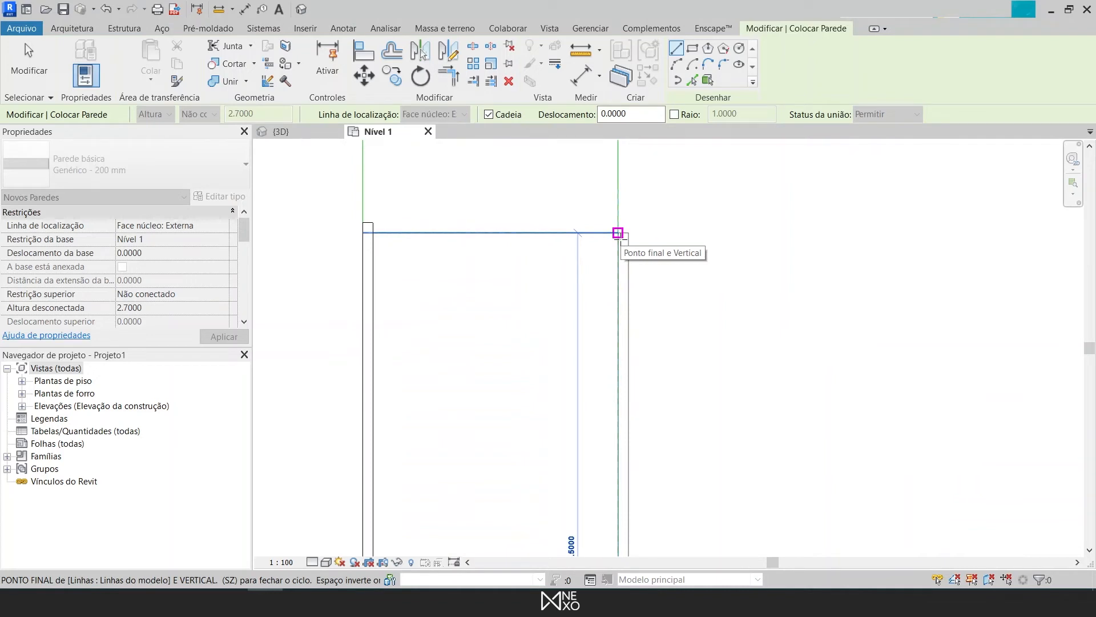
{"action": "key", "text": "space"}
{"action": "left_click", "coordinate": [618, 233]}
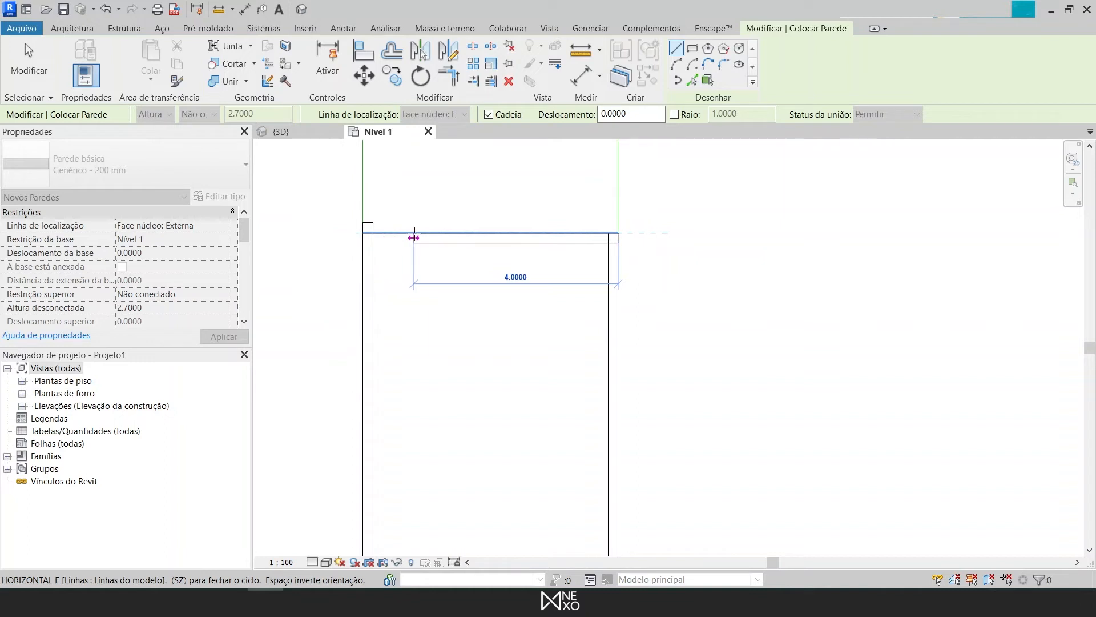
Step: Continue the chain with a 3.1 m wall leftward along the underside of the upper setback line, and end the Wall tool
{"action": "type", "text": "3."}
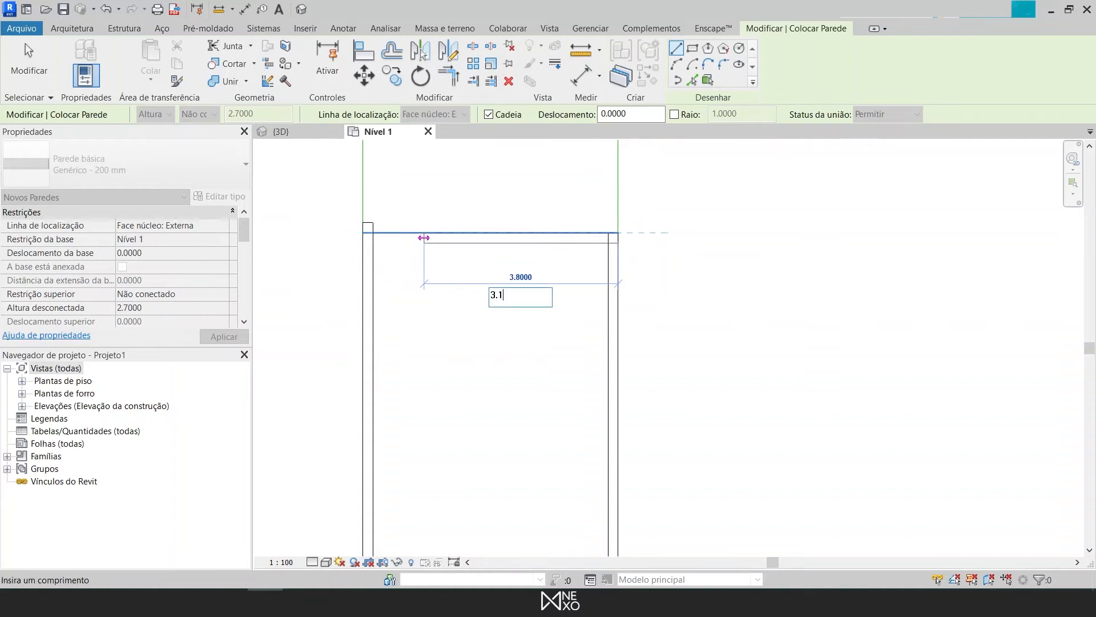
{"action": "type", "text": "1"}
{"action": "key", "text": "Return"}
{"action": "key", "text": "Escape"}
{"action": "key", "text": "Escape"}
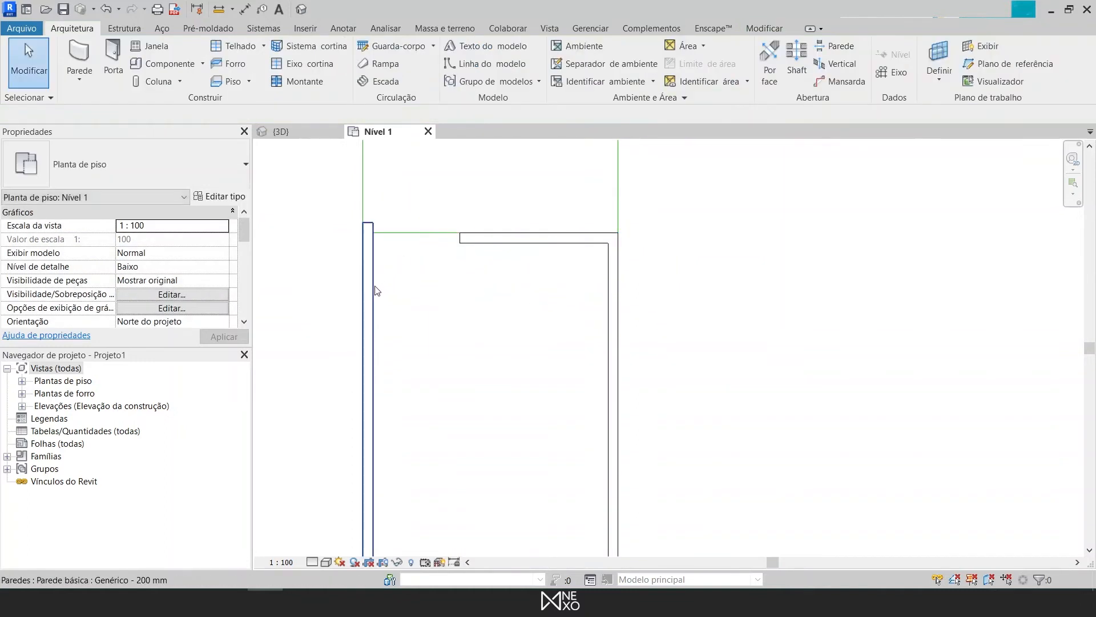
Step: Shorten the left vertical wall so its upper end meets the upper setback line
{"action": "left_click", "coordinate": [375, 291]}
{"action": "scroll", "coordinate": [399, 296], "scroll_direction": "down", "scroll_amount": 2}
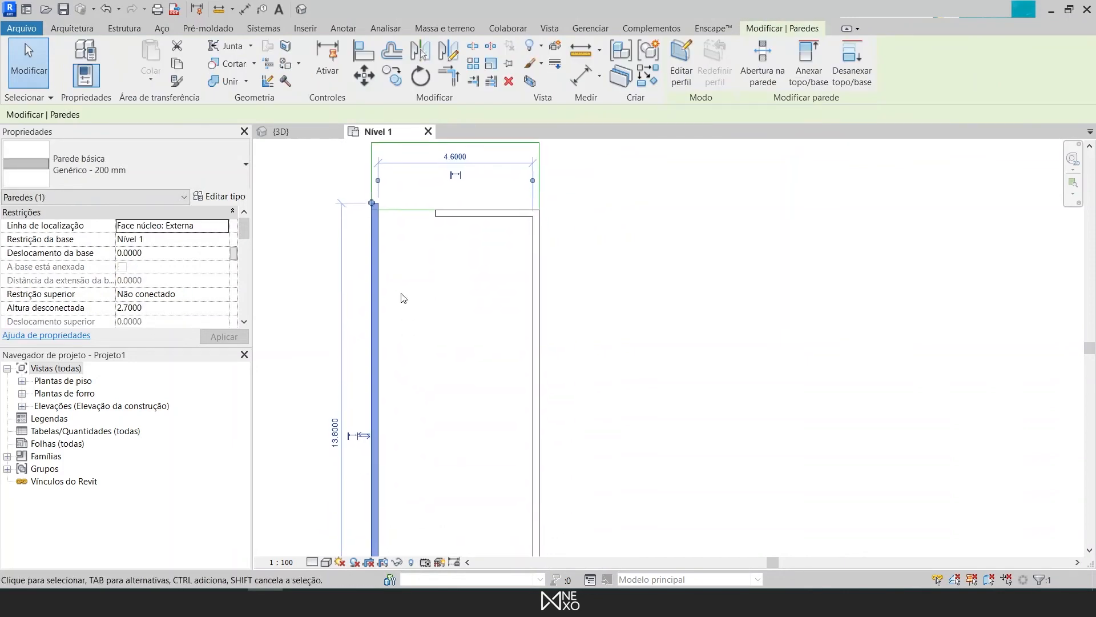
{"action": "scroll", "coordinate": [436, 331], "scroll_direction": "down", "scroll_amount": 1}
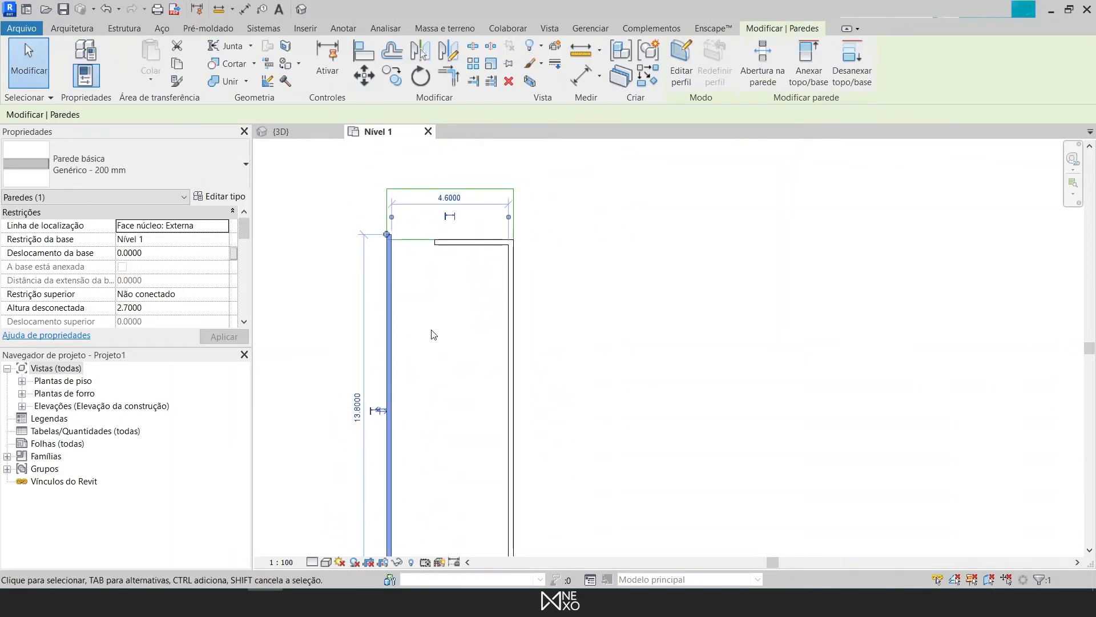
{"action": "scroll", "coordinate": [433, 354], "scroll_direction": "down", "scroll_amount": 2}
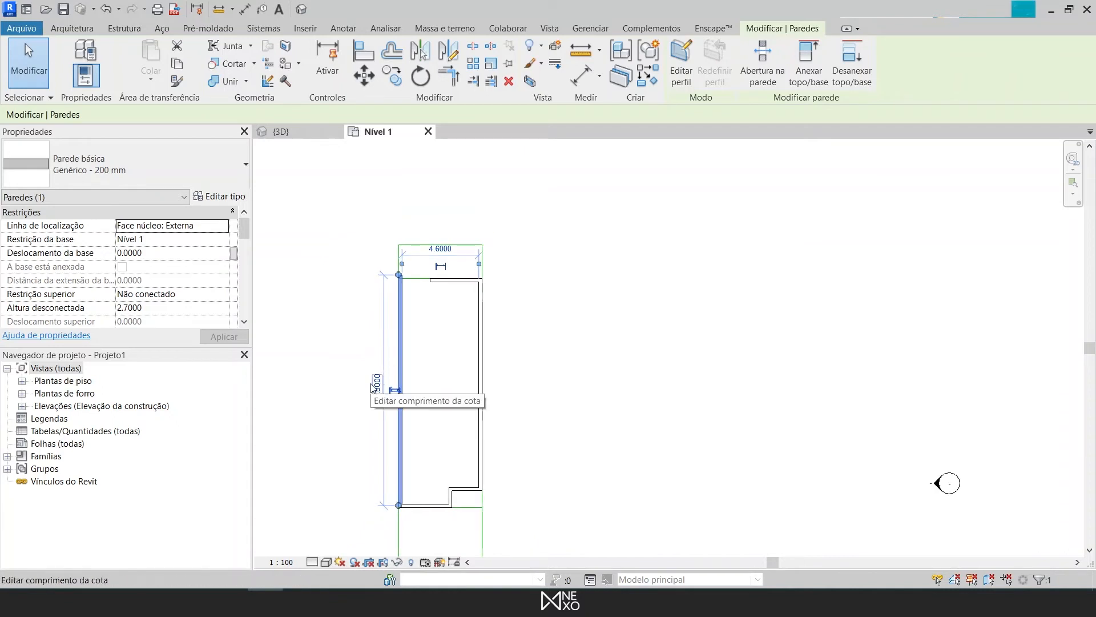
{"action": "left_click_drag", "start_coordinate": [399, 276], "coordinate": [400, 283]}
{"action": "key", "text": "Escape"}
{"action": "left_click", "coordinate": [443, 290]}
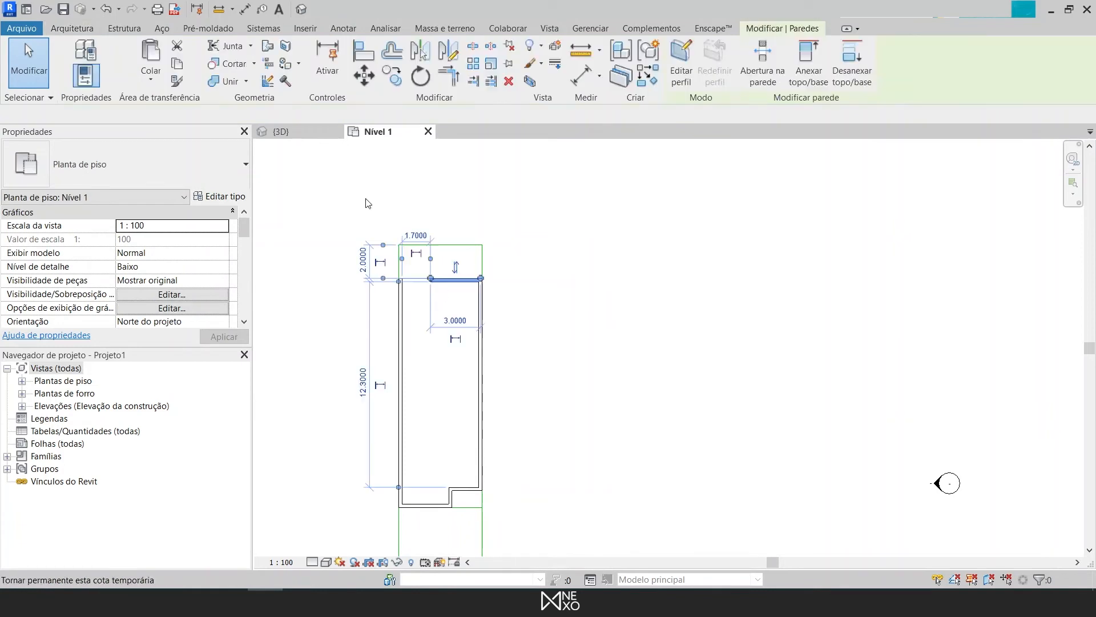
{"action": "key", "text": "Escape"}
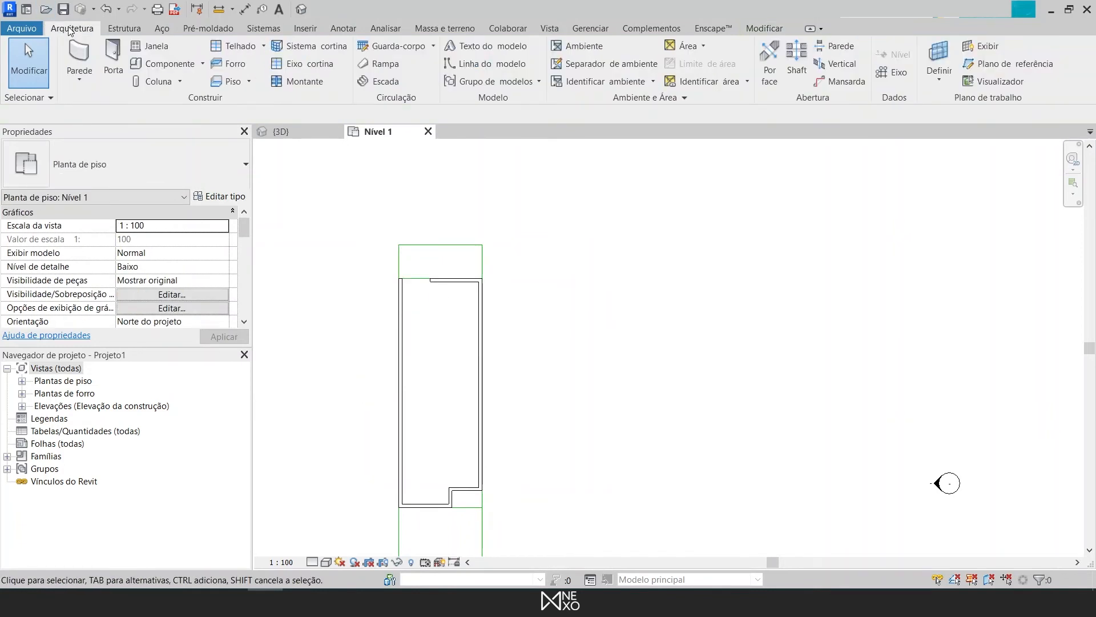
Step: Draw a 3.1 m wall downward from the left end of the short wall on the upper setback line
{"action": "left_click", "coordinate": [86, 59]}
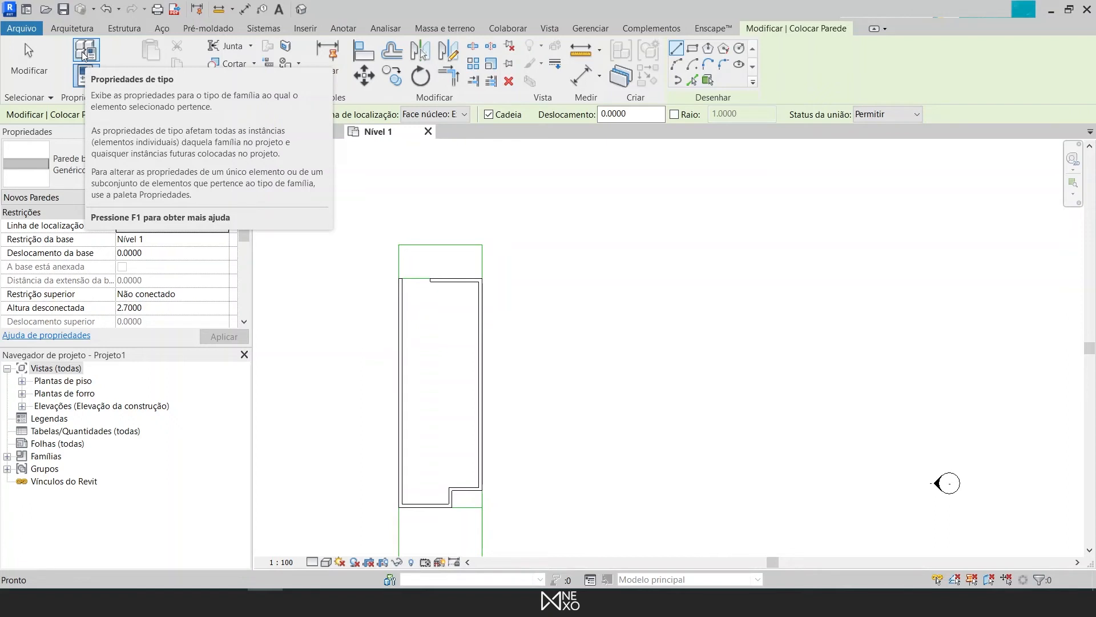
{"action": "scroll", "coordinate": [430, 388], "scroll_direction": "up", "scroll_amount": 1}
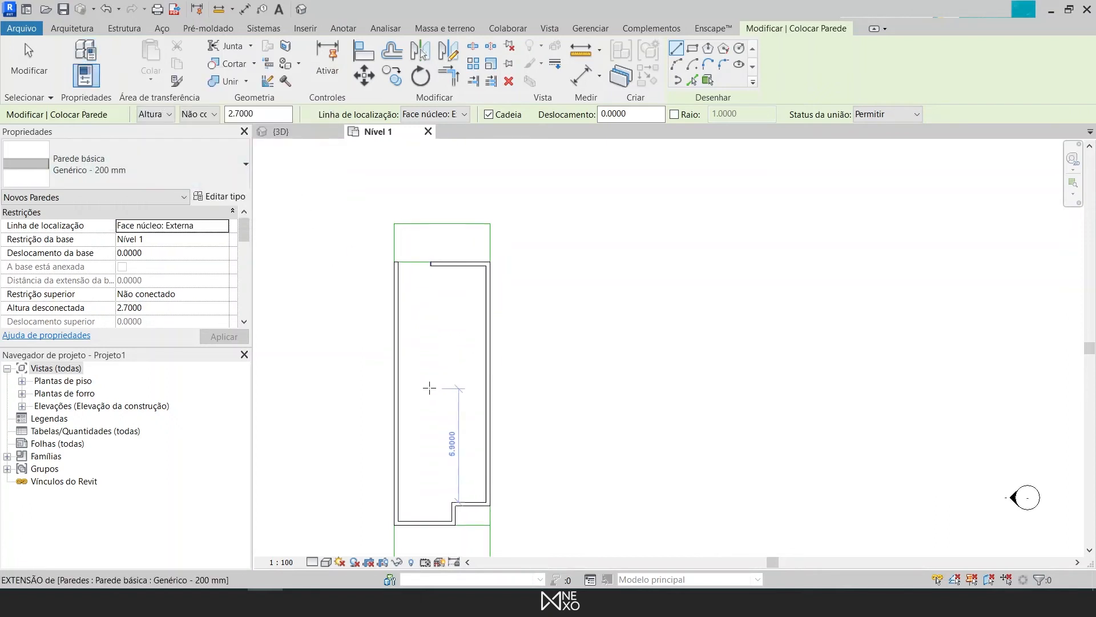
{"action": "scroll", "coordinate": [429, 388], "scroll_direction": "up", "scroll_amount": 1}
{"action": "left_click", "coordinate": [431, 246]}
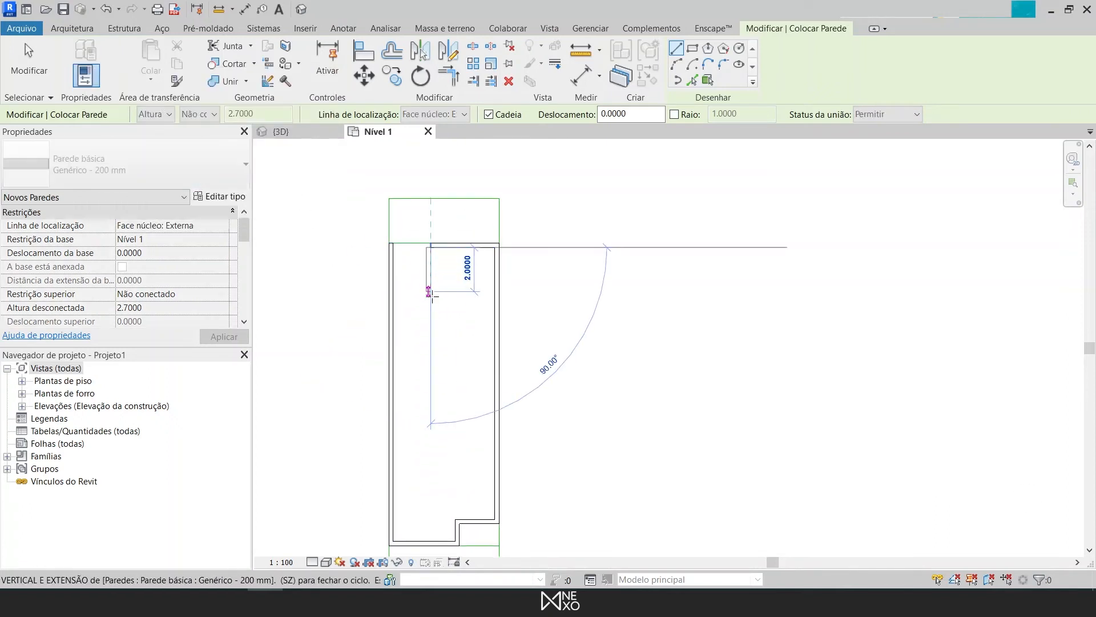
{"action": "type", "text": "3"}
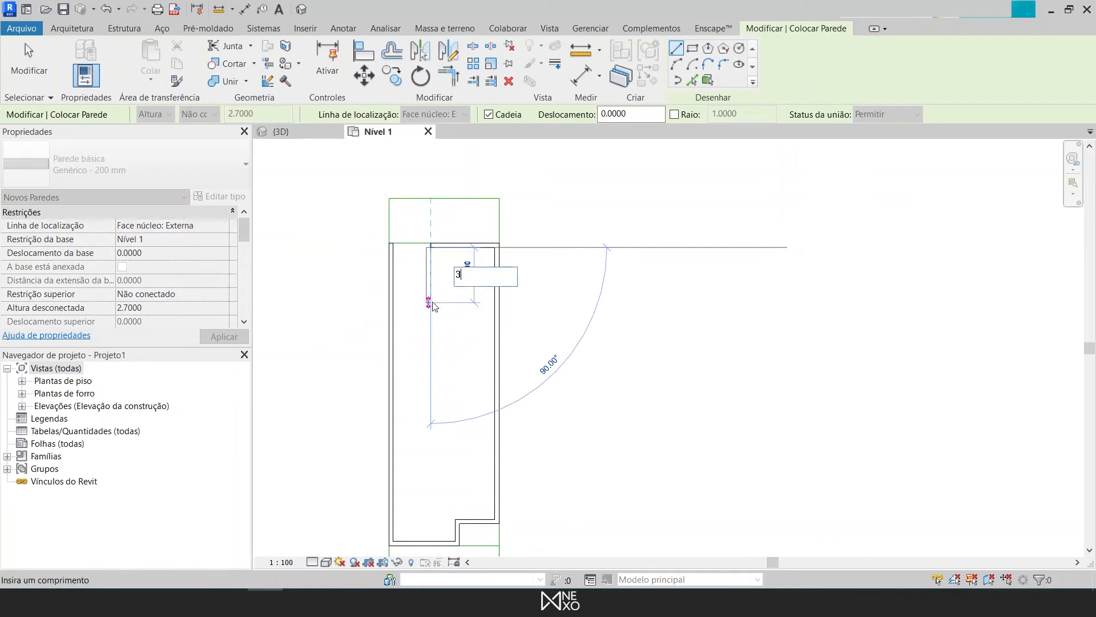
{"action": "type", "text": ".1"}
{"action": "key", "text": "Return"}
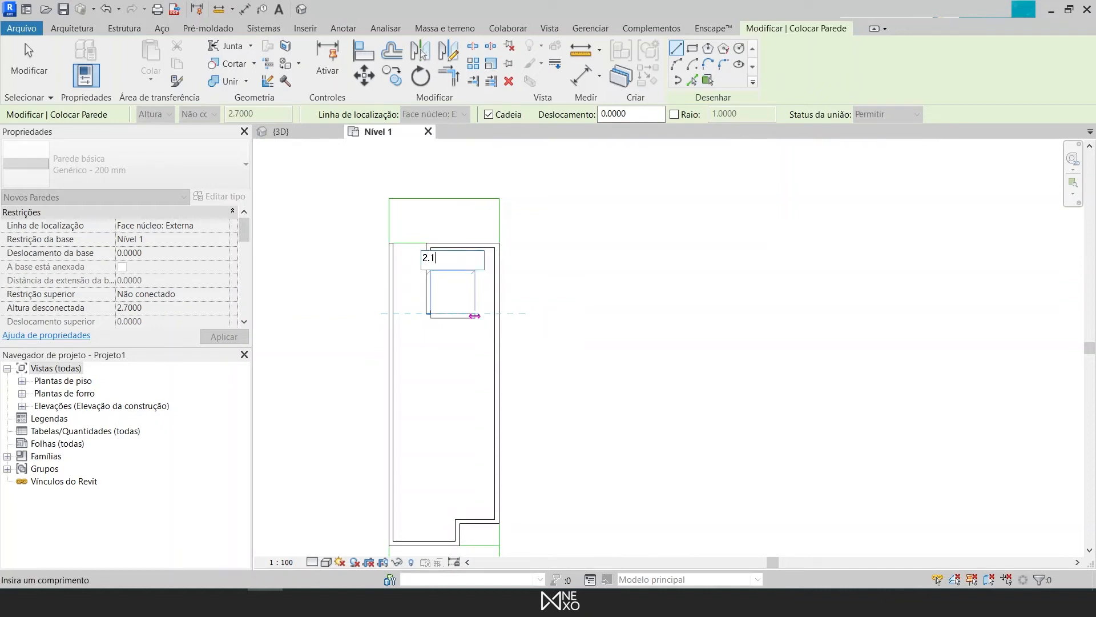
Step: Continue the interior wall chain 2.1 m to the right and 4.75 m down, and end the chain
{"action": "left_click", "coordinate": [478, 313]}
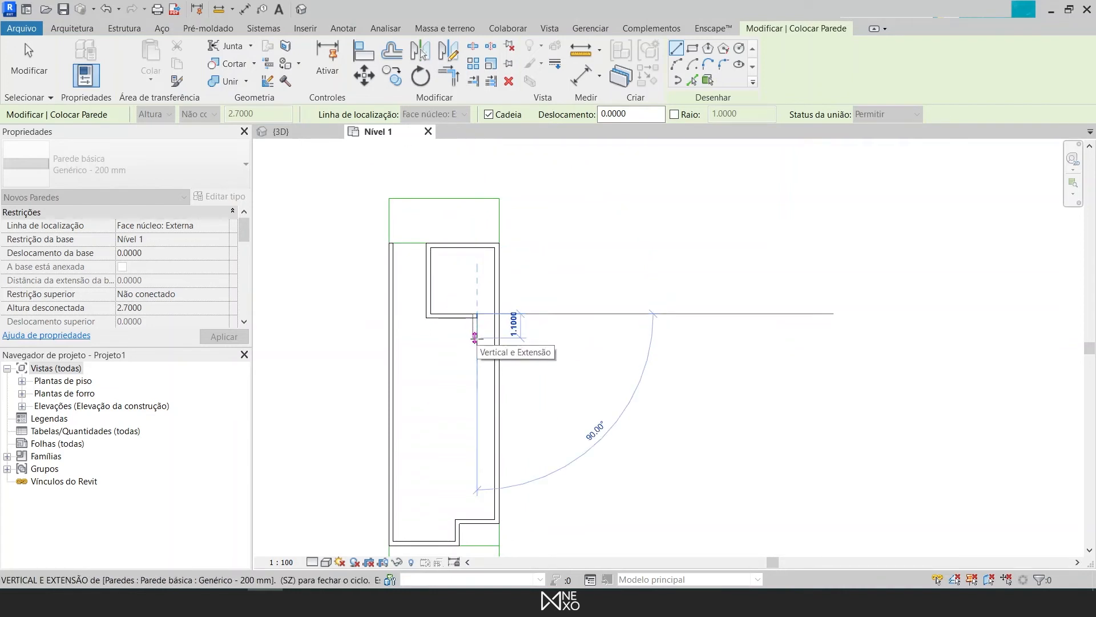
{"action": "type", "text": "4.7"}
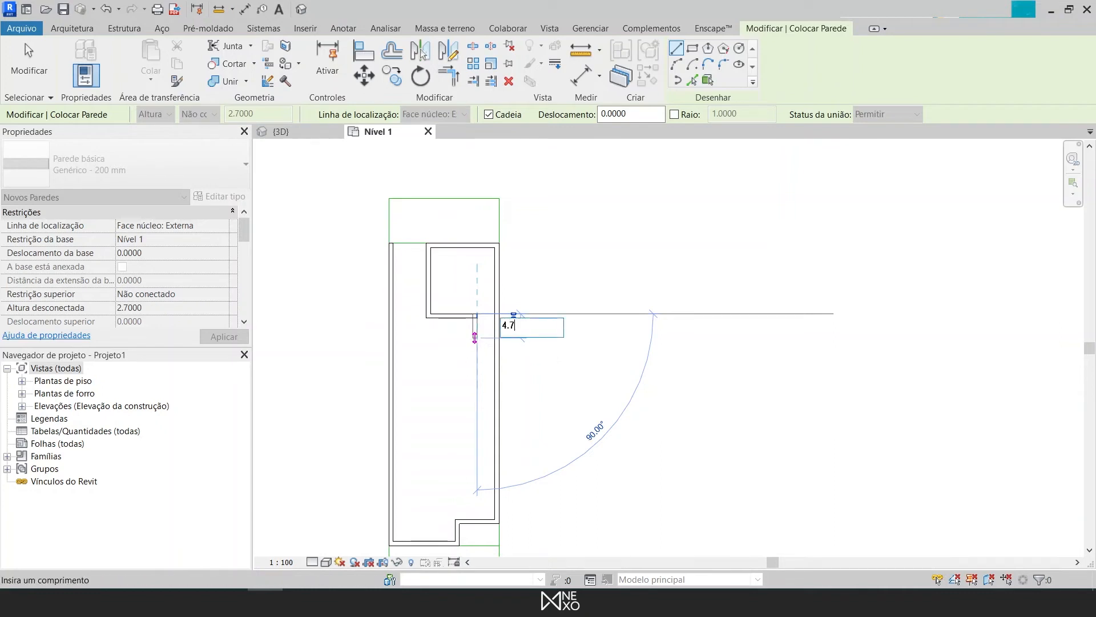
{"action": "type", "text": "5"}
{"action": "key", "text": "Return"}
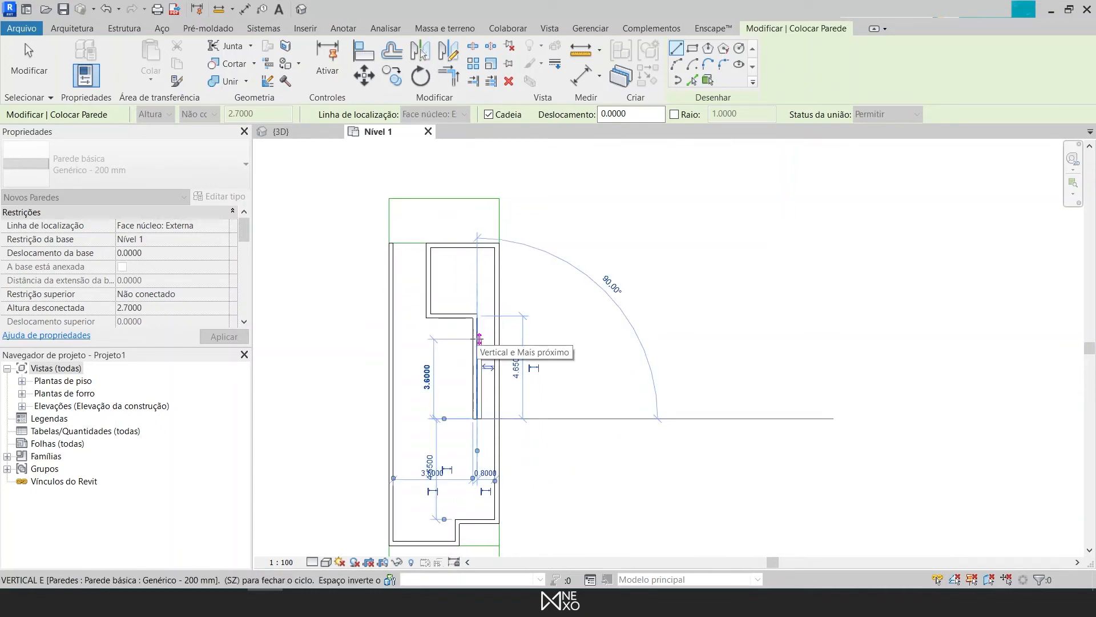
{"action": "key", "text": "Escape"}
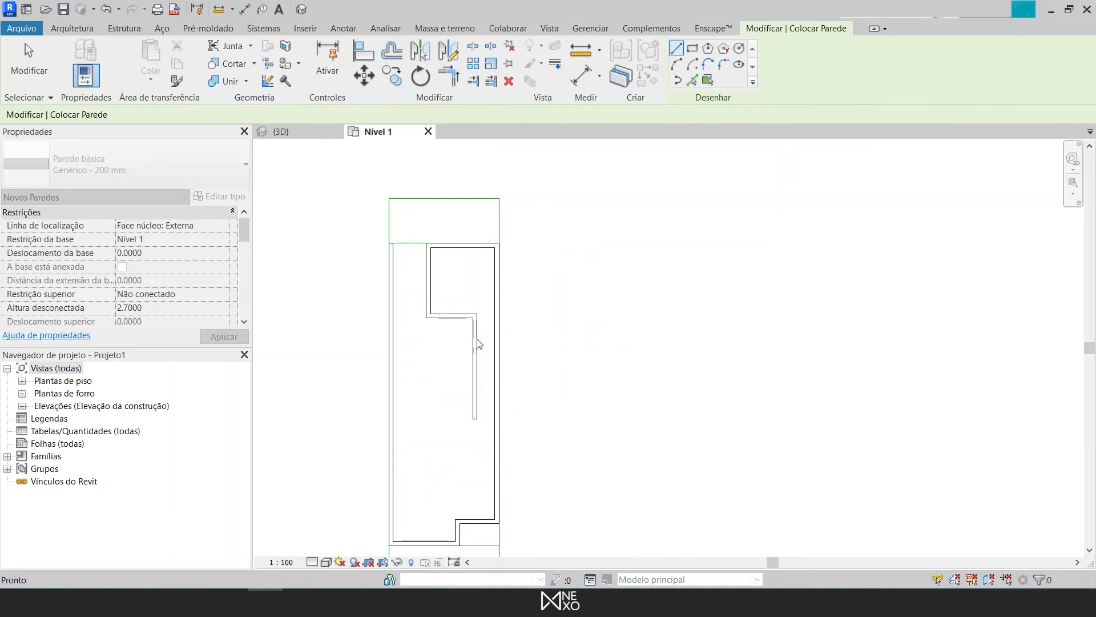
Step: Enclose a second room below the first with a wall down from its lower-left corner and one about 2.1 m across to the 4.75 m wall
{"action": "left_click", "coordinate": [425, 317]}
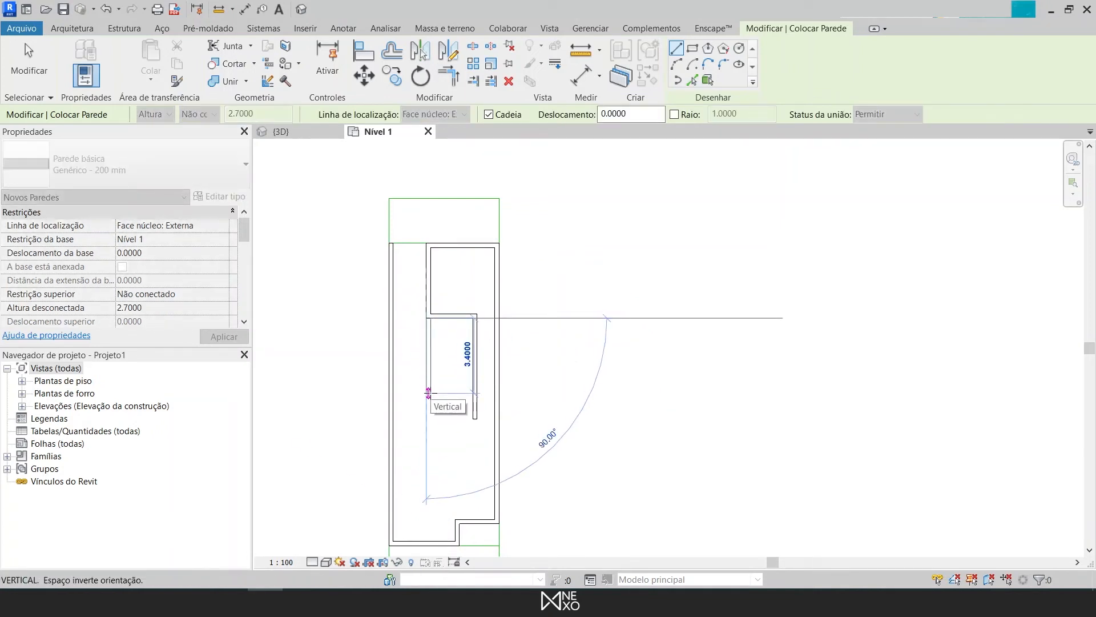
{"action": "left_click", "coordinate": [429, 385]}
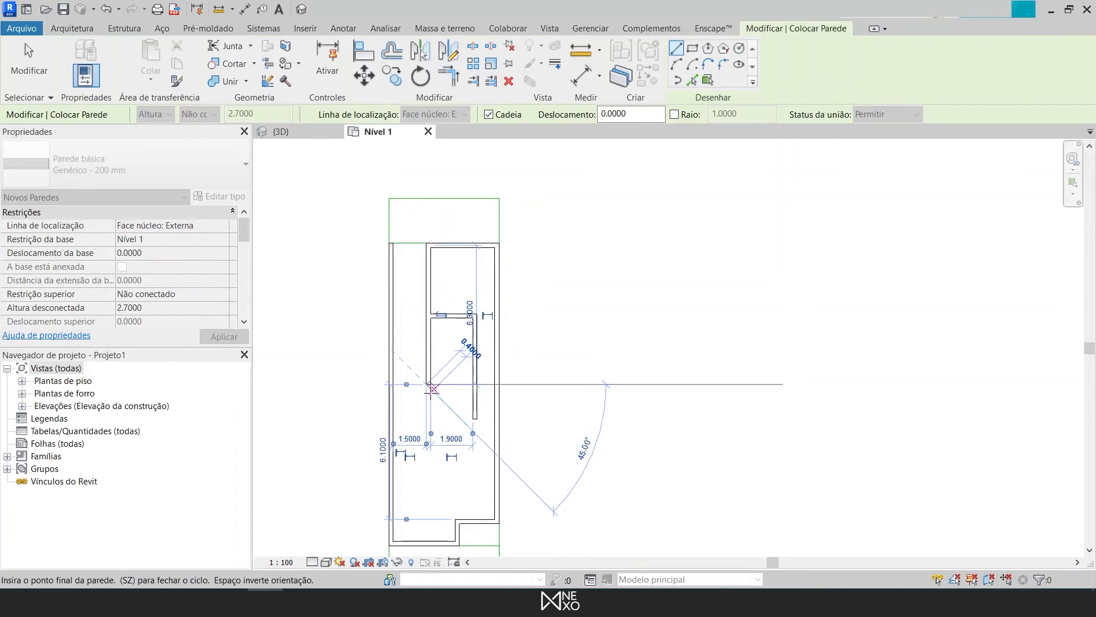
{"action": "left_click", "coordinate": [462, 382]}
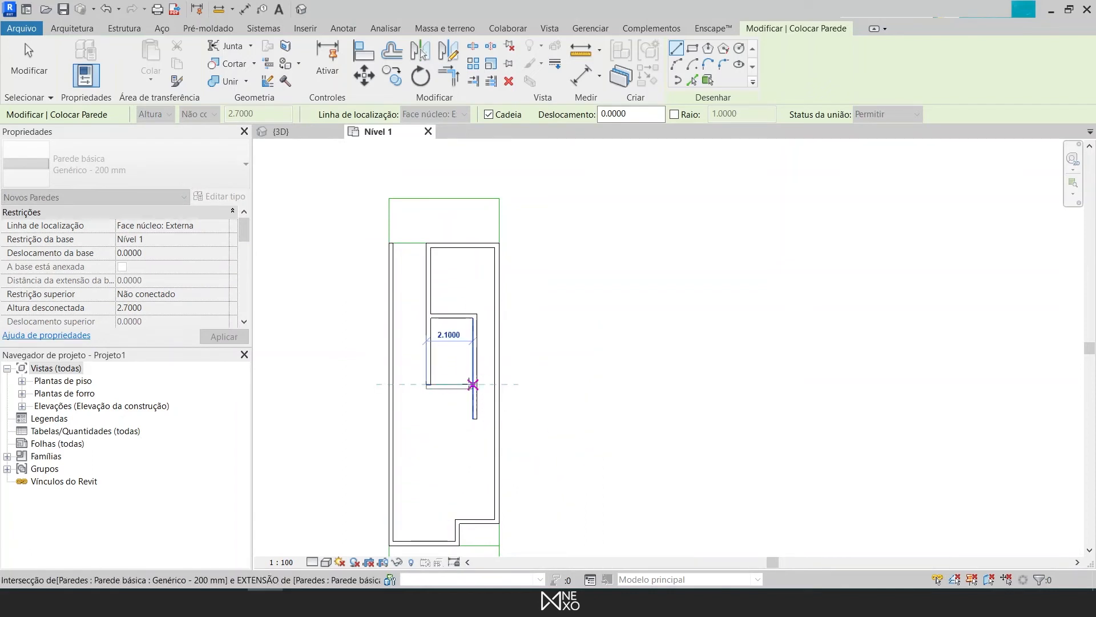
{"action": "key", "text": "Escape"}
{"action": "scroll", "coordinate": [455, 407], "scroll_direction": "down", "scroll_amount": 1}
{"action": "middle_click_drag", "start_coordinate": [455, 407], "coordinate": [434, 332]}
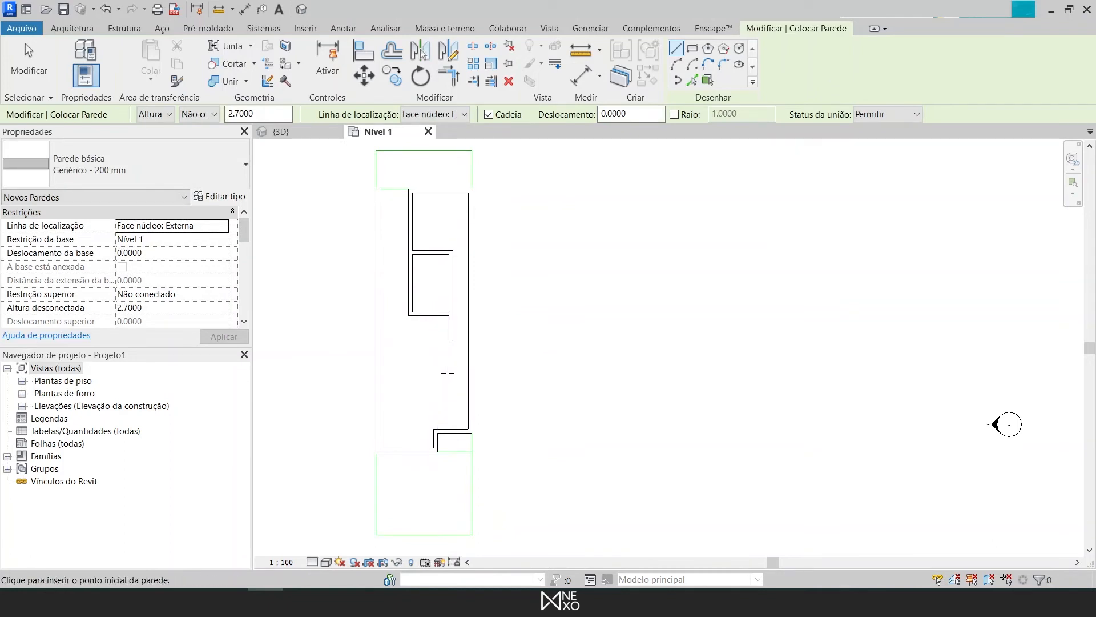
{"action": "scroll", "coordinate": [426, 330], "scroll_direction": "up", "scroll_amount": 3}
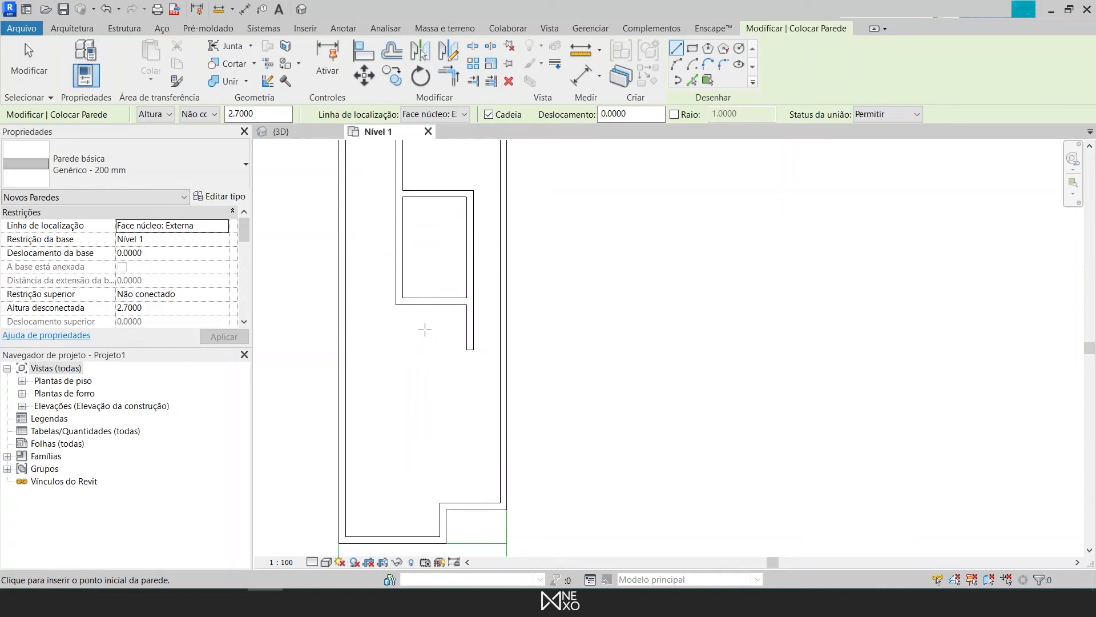
Step: Draw a short horizontal wall from the interior vertical wall to the right perimeter wall, 0.6 m below the upper wall of the second room
{"action": "key", "text": "Escape"}
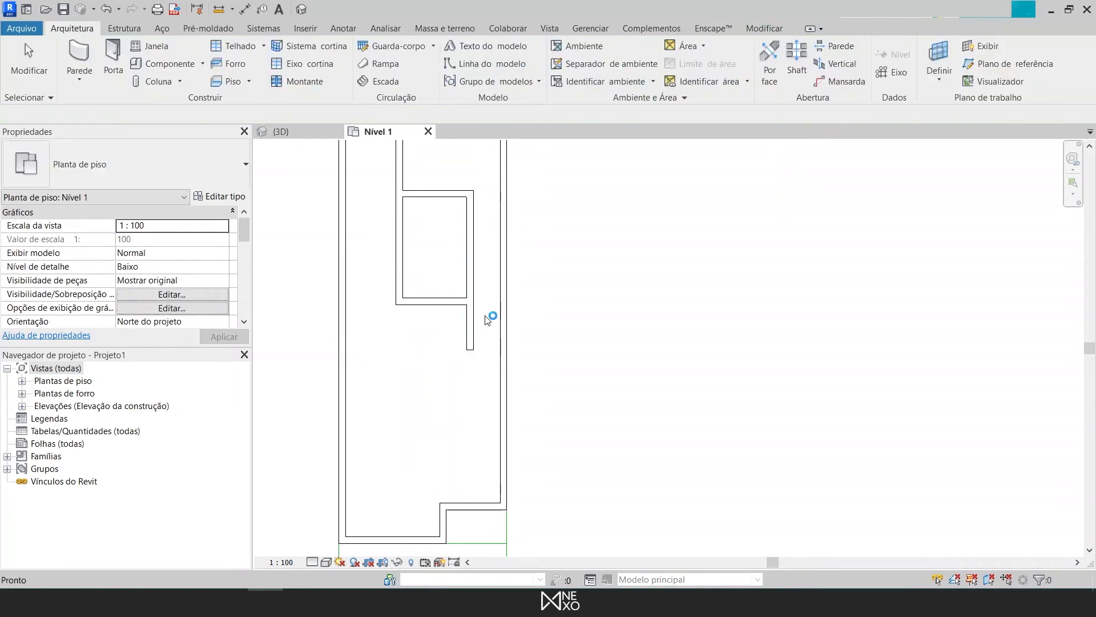
{"action": "scroll", "coordinate": [487, 318], "scroll_direction": "down", "scroll_amount": 2}
{"action": "left_click", "coordinate": [466, 319]}
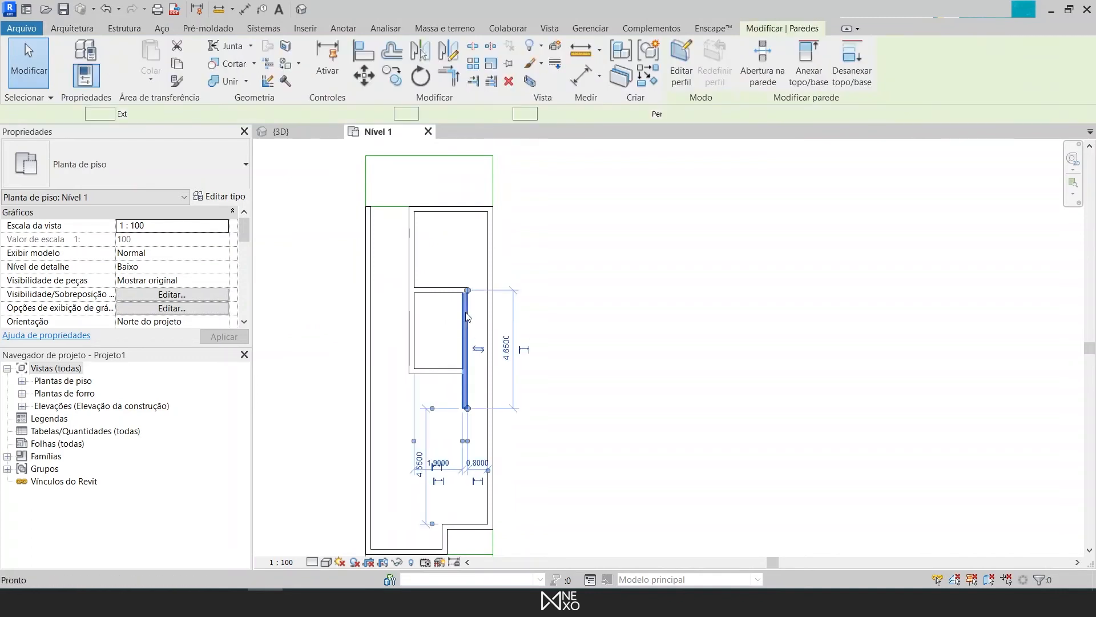
{"action": "key", "text": "w"}
{"action": "key", "text": "a"}
{"action": "scroll", "coordinate": [457, 309], "scroll_direction": "up", "scroll_amount": 3}
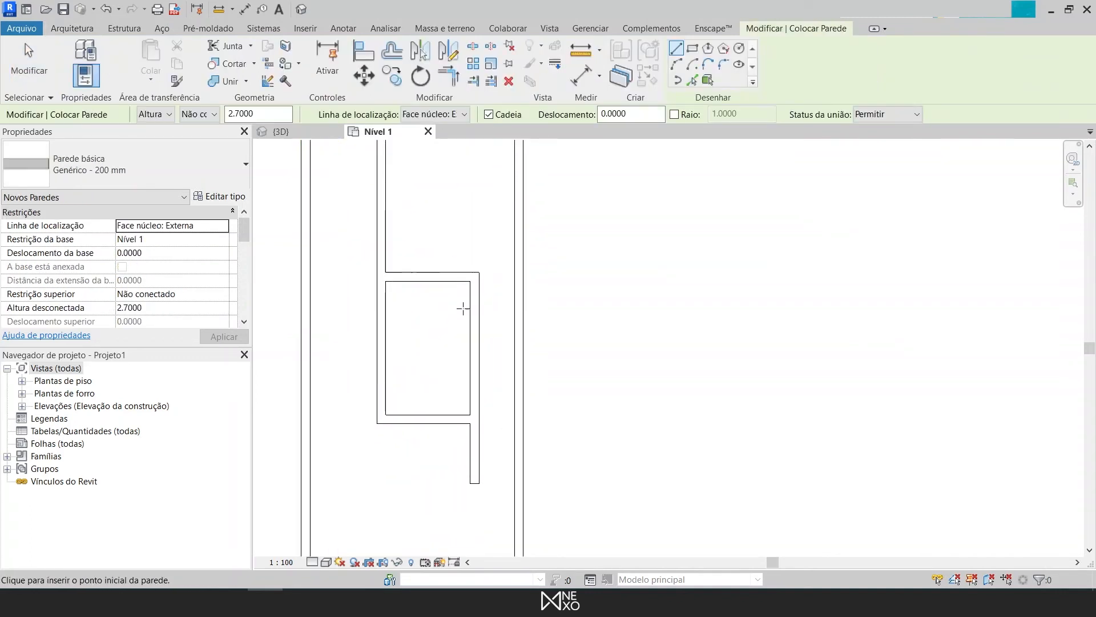
{"action": "left_click", "coordinate": [479, 308]}
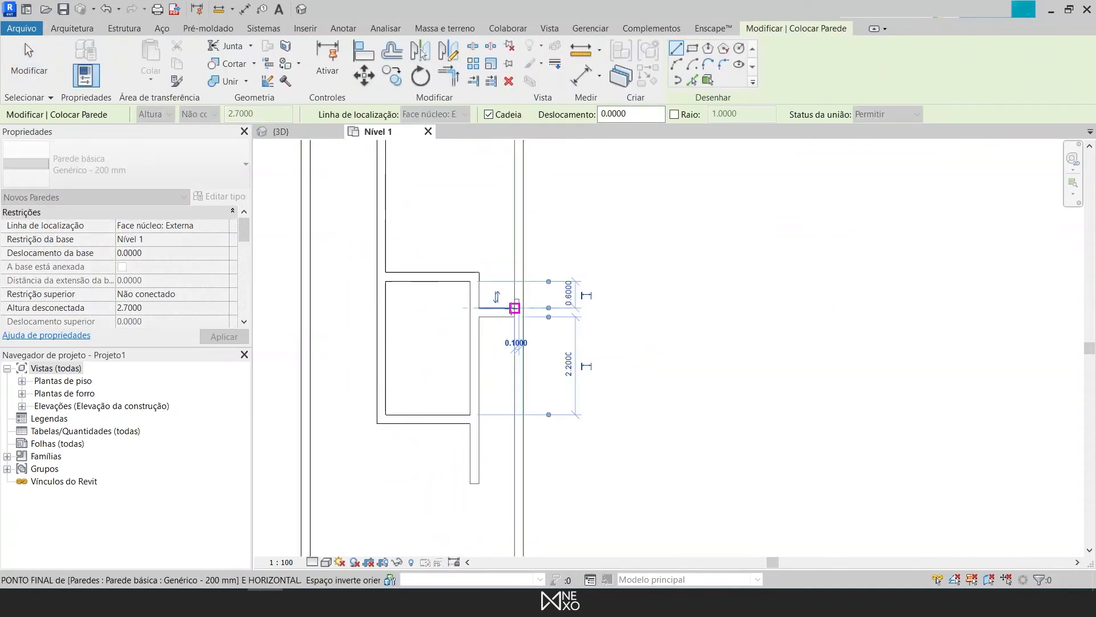
{"action": "left_click", "coordinate": [514, 308]}
{"action": "scroll", "coordinate": [487, 318], "scroll_direction": "down", "scroll_amount": 1}
{"action": "key", "text": "Escape"}
{"action": "key", "text": "Escape"}
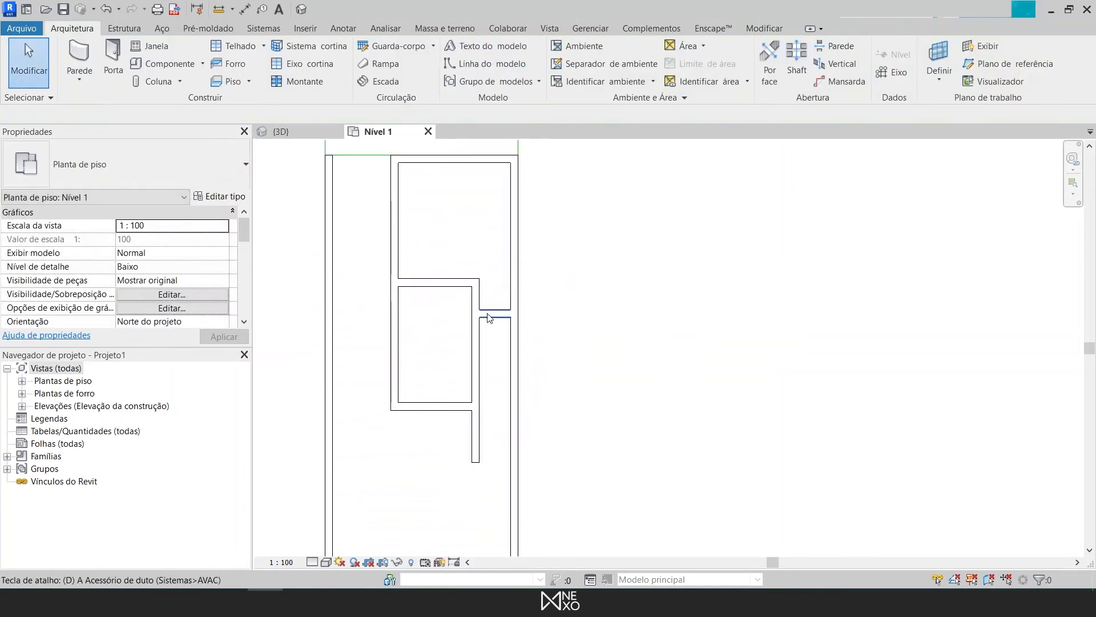
Step: Dimension the distance from the lower face of the short connecting wall to the lower end of the interior vertical wall
{"action": "key", "text": "i"}
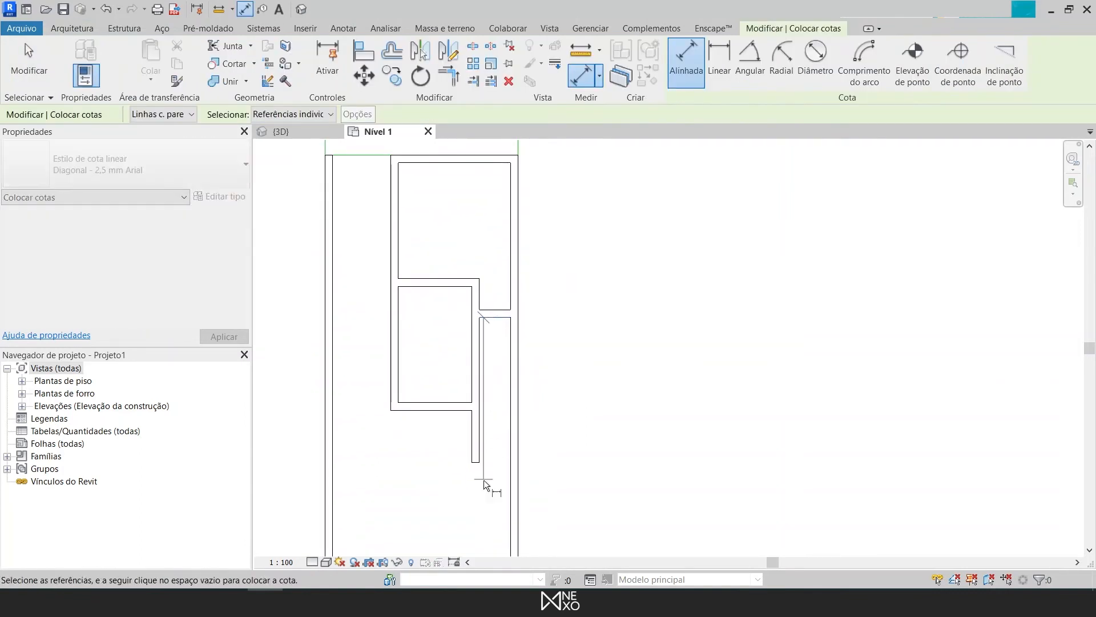
{"action": "left_click", "coordinate": [482, 464]}
{"action": "left_click", "coordinate": [406, 437]}
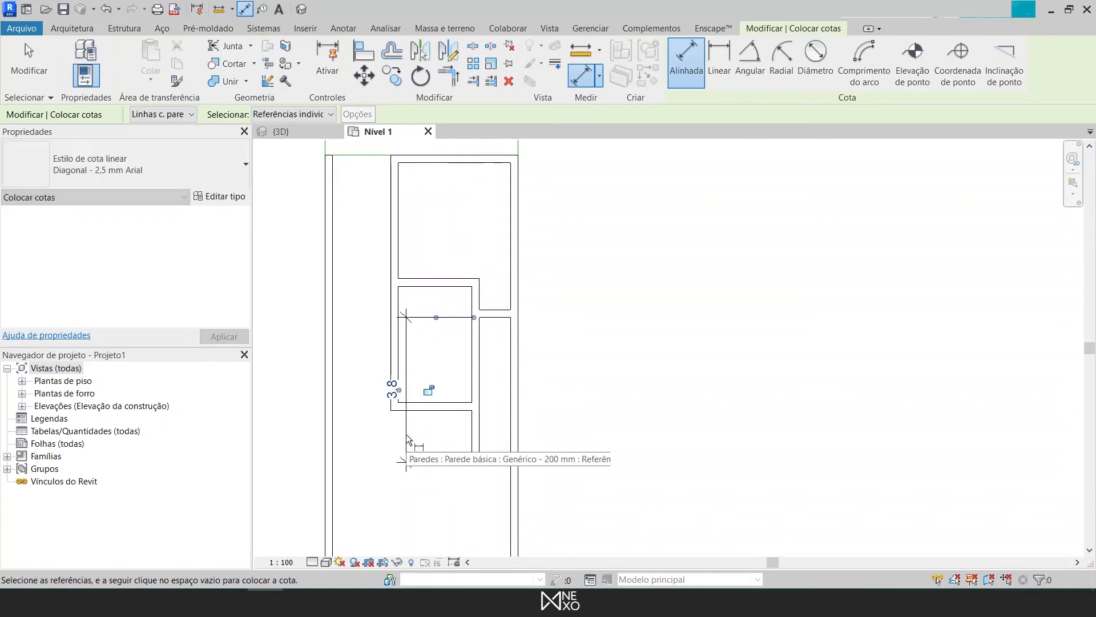
{"action": "key", "text": "Escape"}
{"action": "key", "text": "Escape"}
Step: Set the distance from the short connecting wall to the lower end of the interior vertical wall to 4.75 m
{"action": "scroll", "coordinate": [406, 438], "scroll_direction": "down", "scroll_amount": 2}
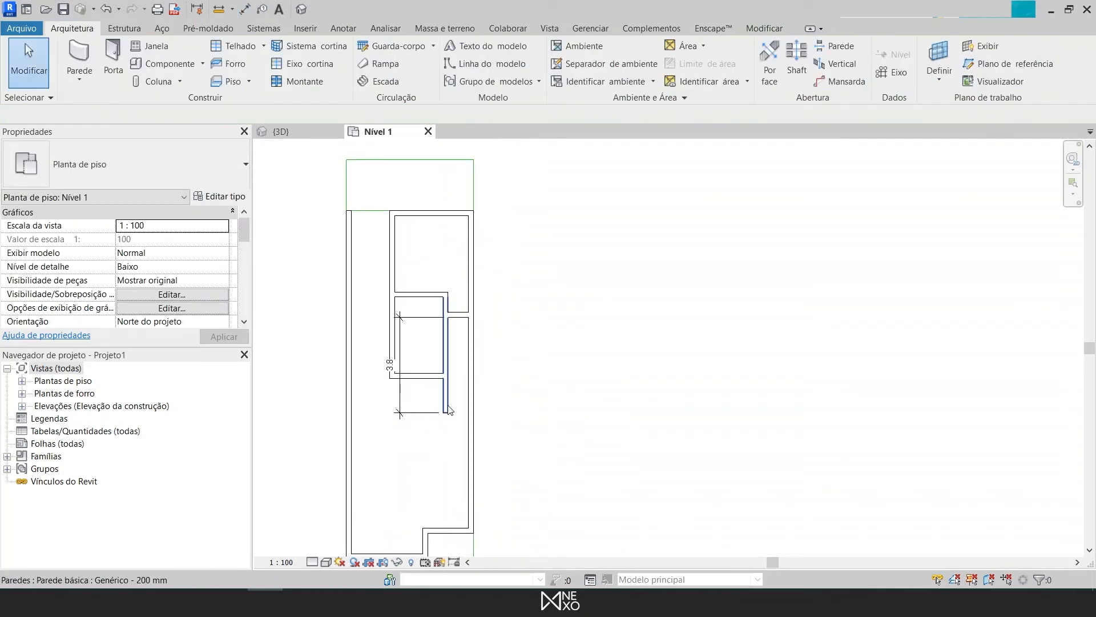
{"action": "left_click", "coordinate": [449, 410]}
{"action": "left_click", "coordinate": [389, 364]}
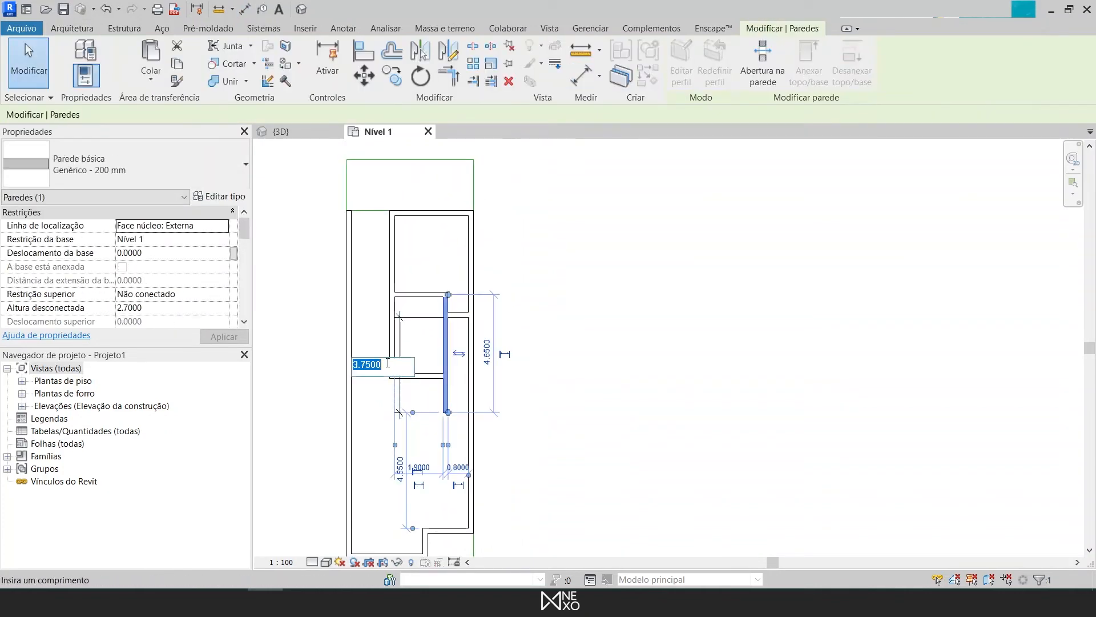
{"action": "type", "text": "4.5"}
{"action": "key", "text": "Return"}
{"action": "key", "text": "Escape"}
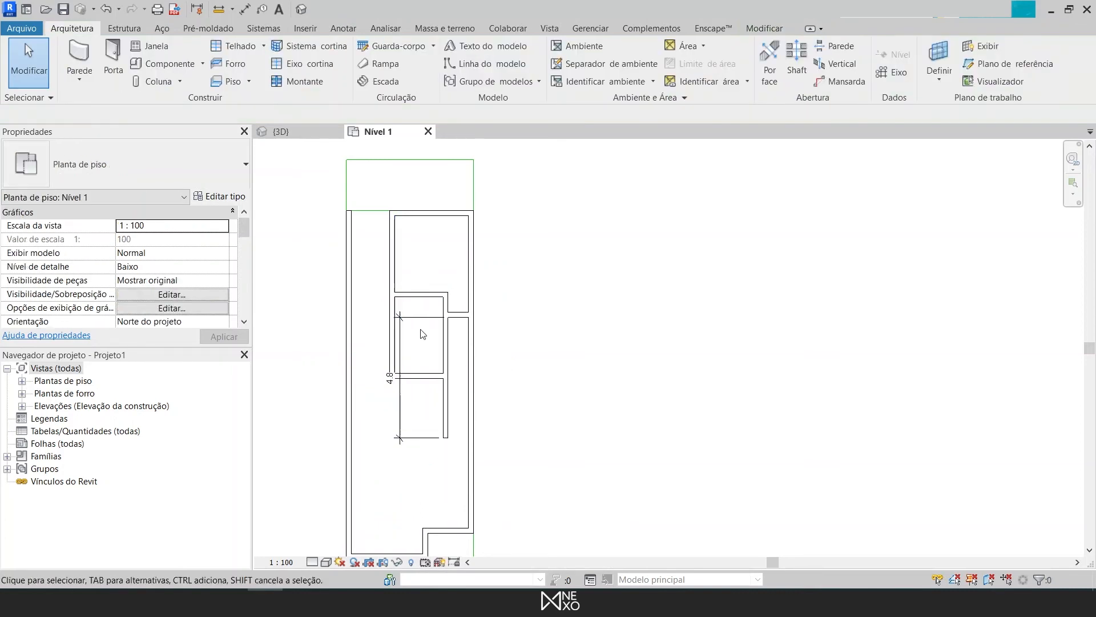
Step: Delete the vertical dimension that runs across the second room
{"action": "scroll", "coordinate": [493, 325], "scroll_direction": "down", "scroll_amount": 1}
{"action": "middle_click_drag", "start_coordinate": [509, 327], "coordinate": [535, 295]}
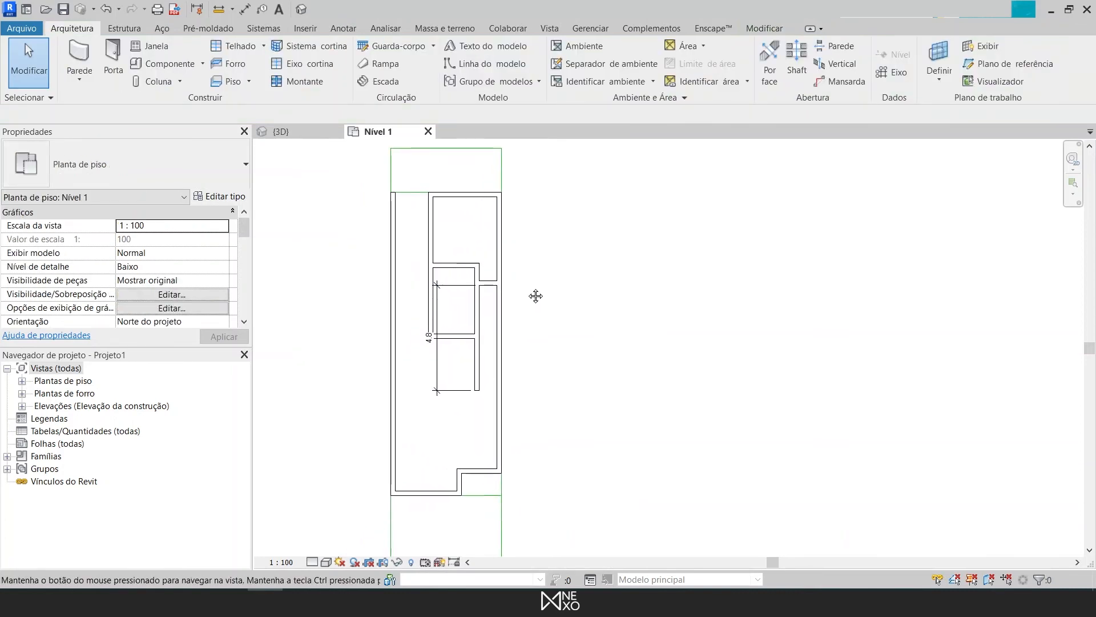
{"action": "left_click", "coordinate": [438, 359]}
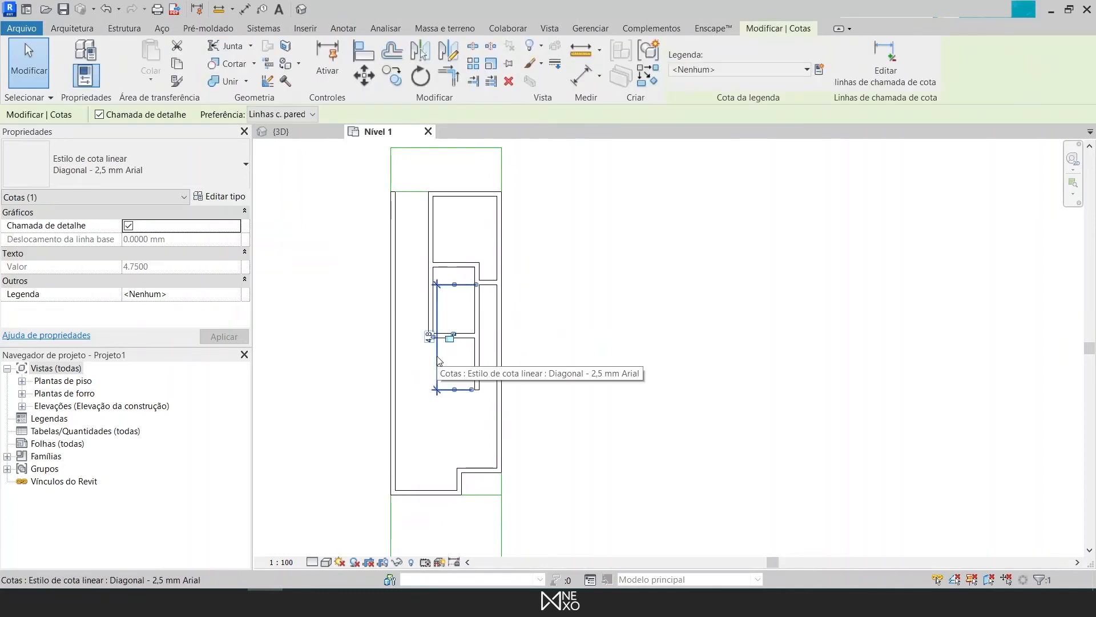
{"action": "key", "text": "Delete"}
{"action": "key", "text": "d"}
{"action": "key", "text": "i"}
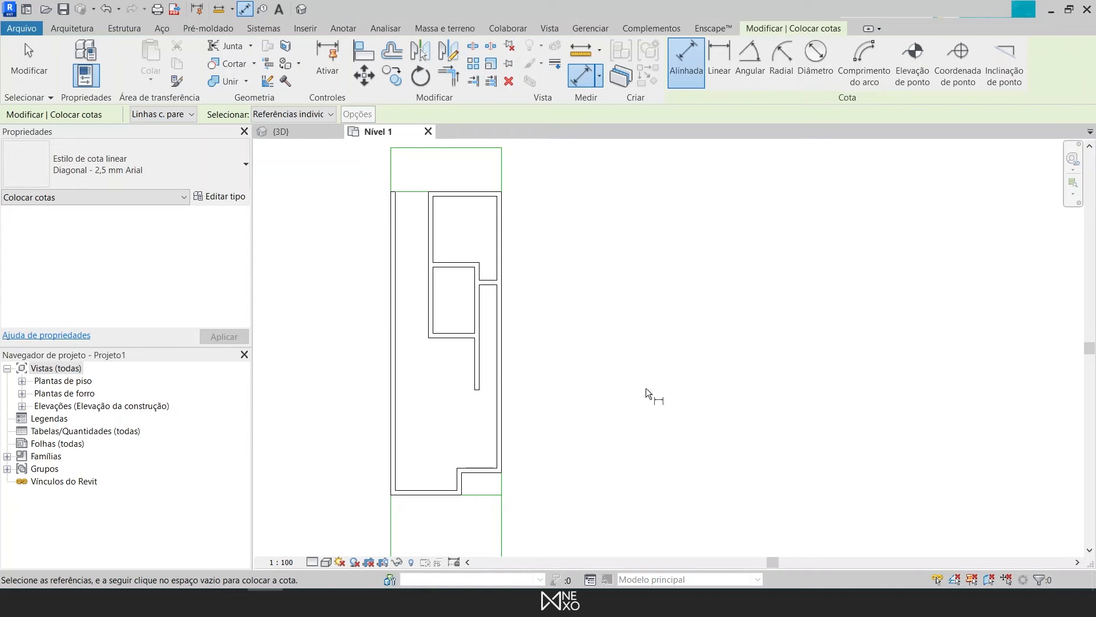
{"action": "key", "text": "Escape"}
{"action": "key", "text": "Escape"}
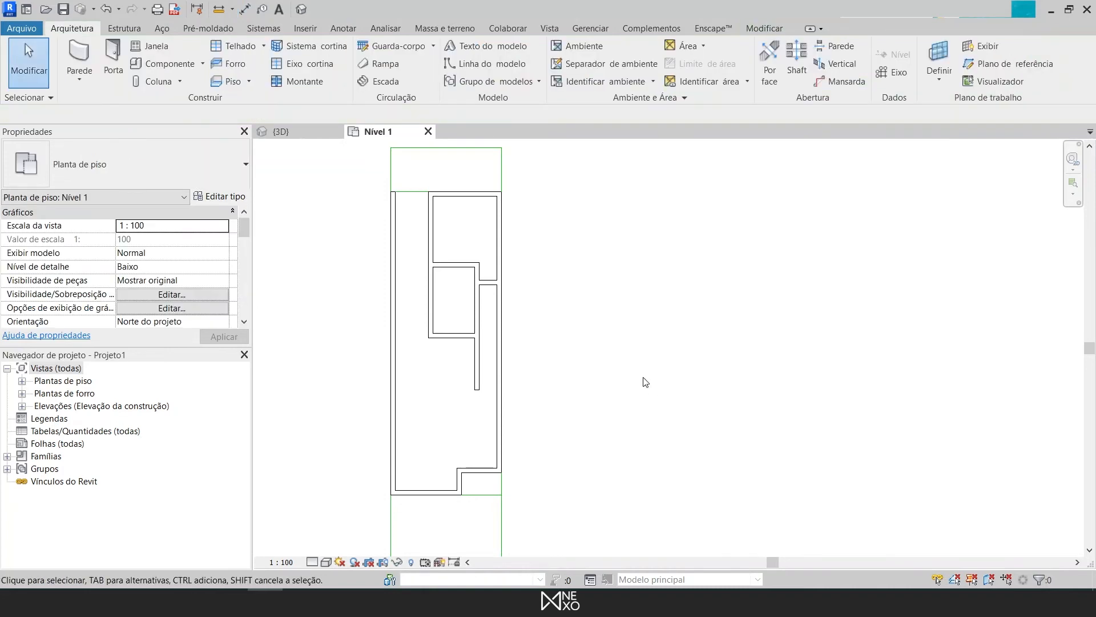
Step: Dimension the short connecting wall to the interior vertical wall's lower end, placing the dimension outside the right perimeter wall
{"action": "left_click", "coordinate": [246, 9]}
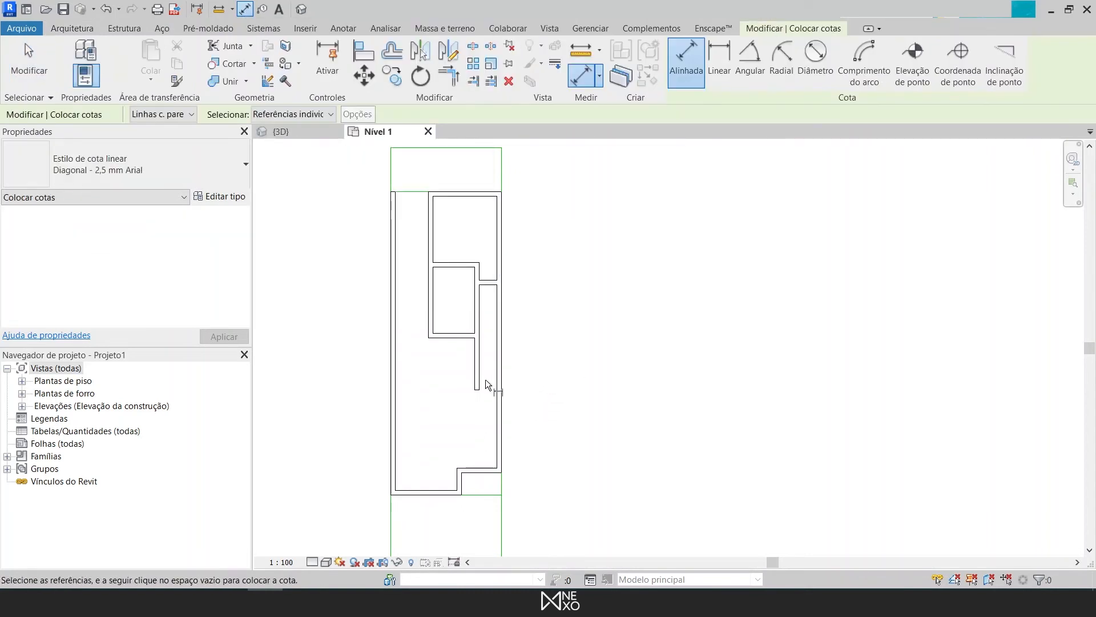
{"action": "left_click", "coordinate": [476, 390]}
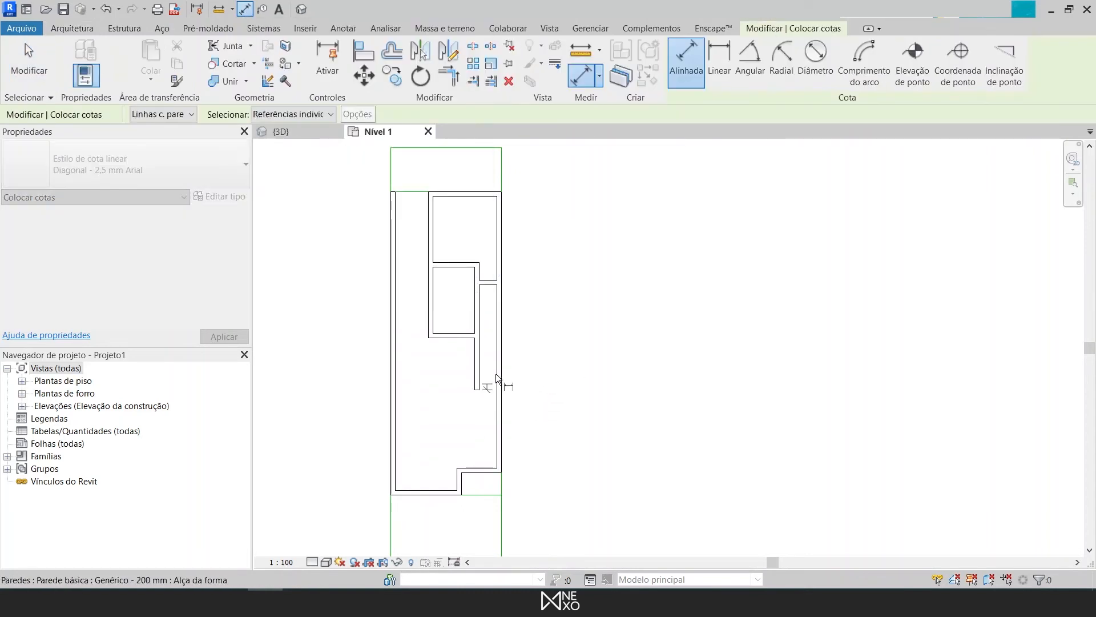
{"action": "left_click", "coordinate": [491, 289]}
{"action": "left_click", "coordinate": [519, 288]}
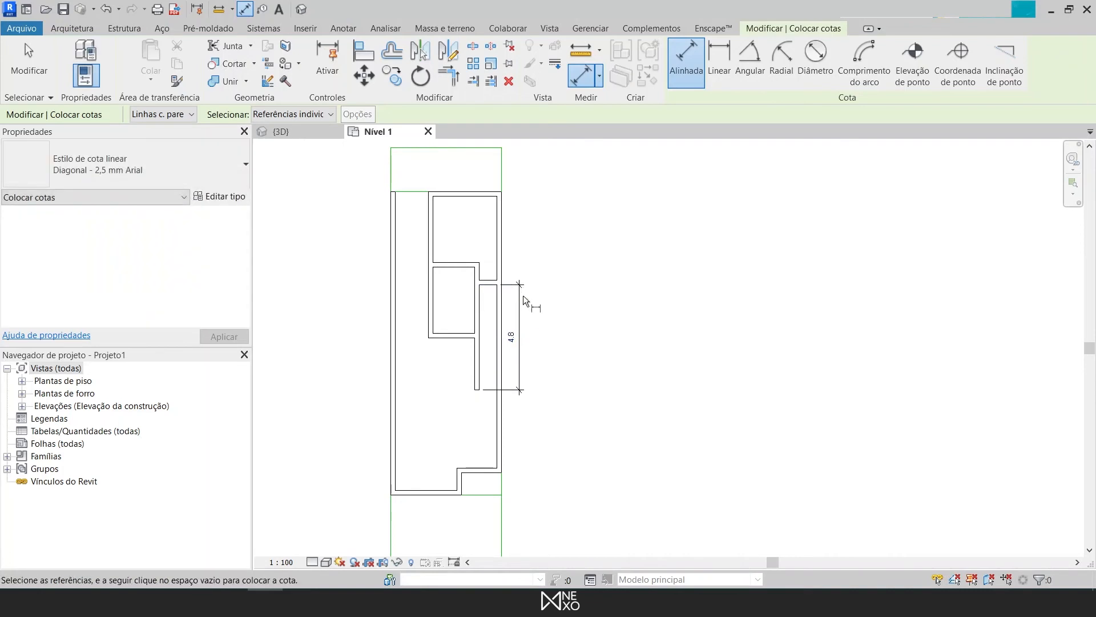
{"action": "key", "text": "Escape"}
{"action": "key", "text": "Escape"}
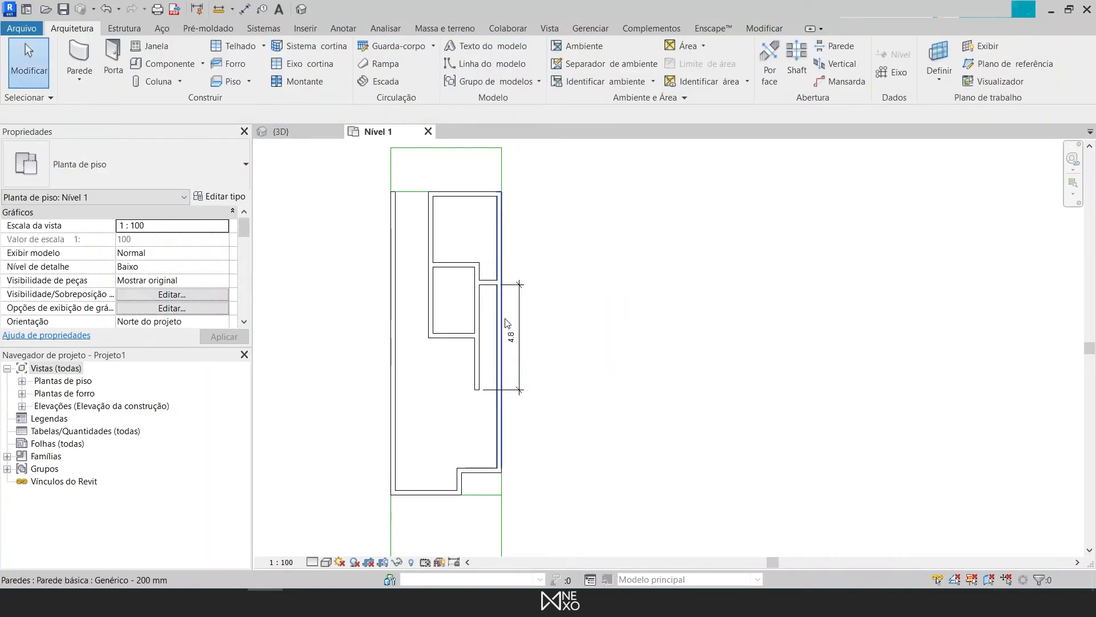
Step: Draw a 1.3 m wall to the left from the lower end of the interior vertical wall
{"action": "left_click", "coordinate": [476, 374]}
{"action": "key", "text": "c"}
{"action": "key", "text": "s"}
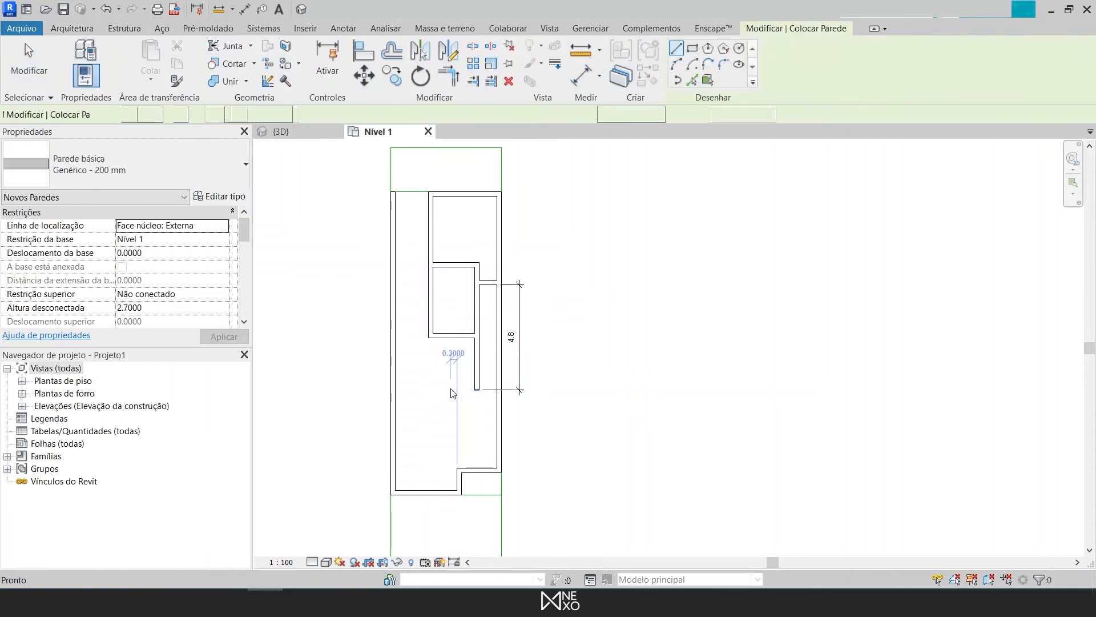
{"action": "key", "text": "Escape"}
{"action": "left_click", "coordinate": [78, 47]}
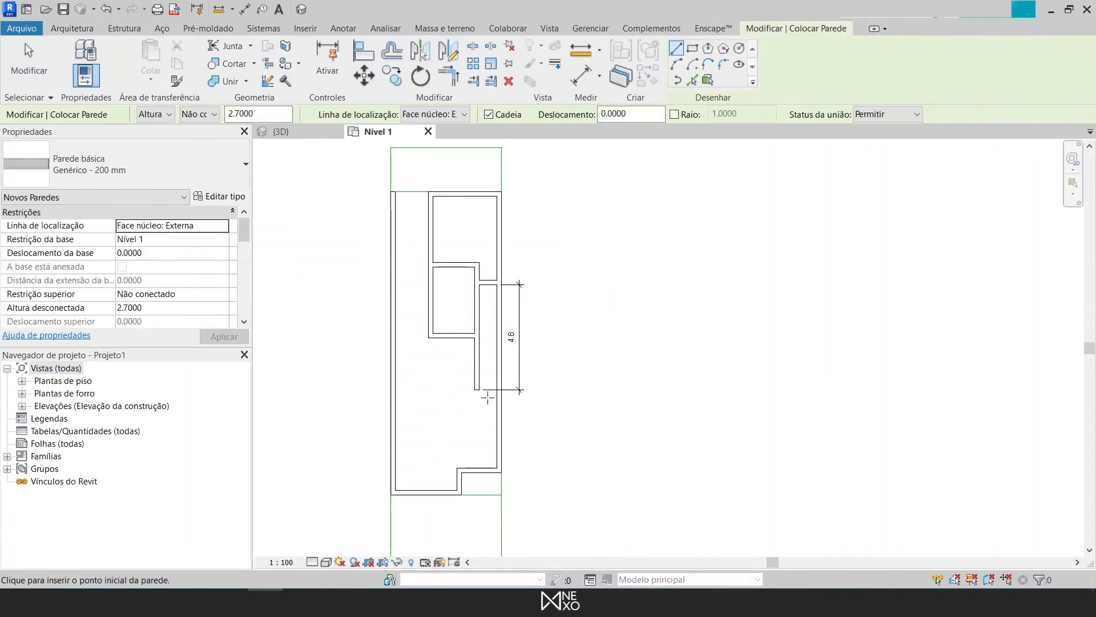
{"action": "left_click", "coordinate": [66, 29]}
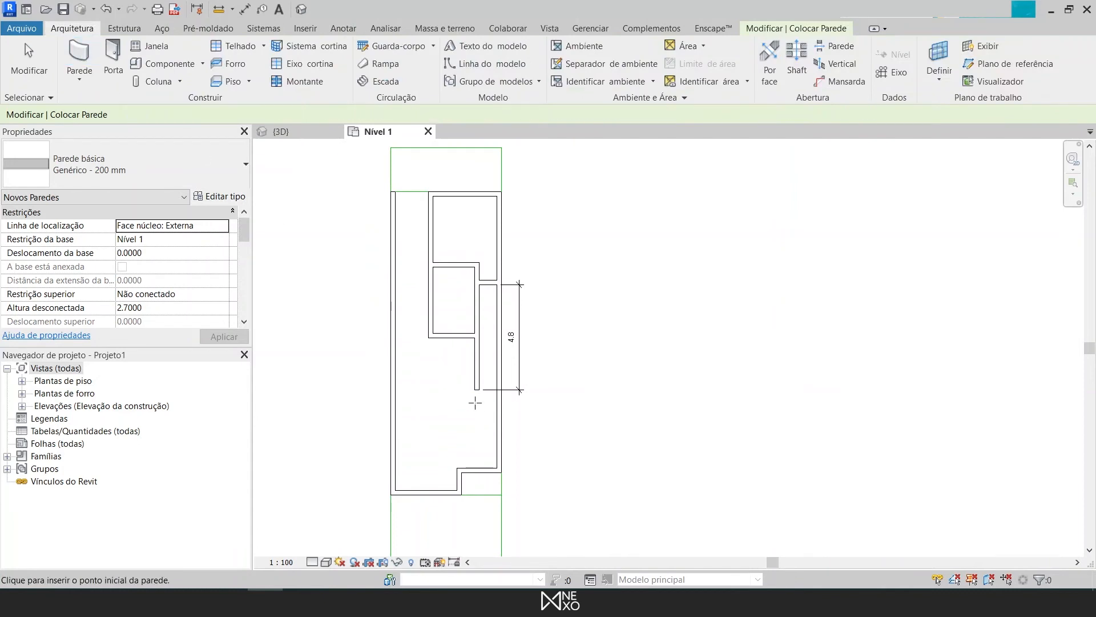
{"action": "scroll", "coordinate": [445, 394], "scroll_direction": "up", "scroll_amount": 4}
{"action": "scroll", "coordinate": [460, 405], "scroll_direction": "up", "scroll_amount": 1}
{"action": "left_click", "coordinate": [551, 376]}
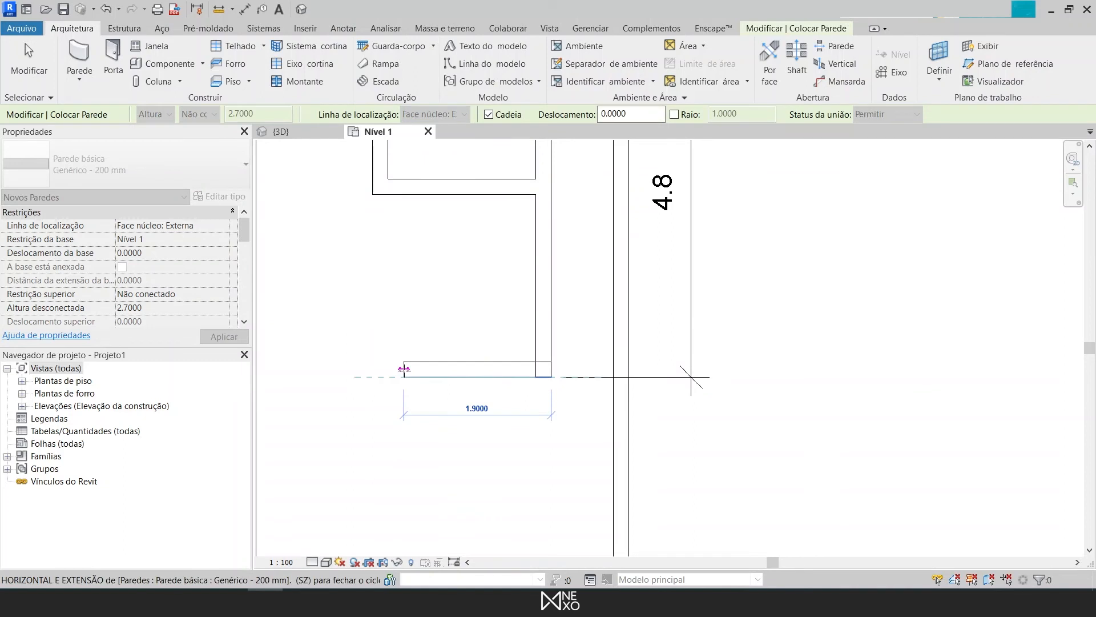
{"action": "type", "text": "1.3"}
{"action": "key", "text": "Return"}
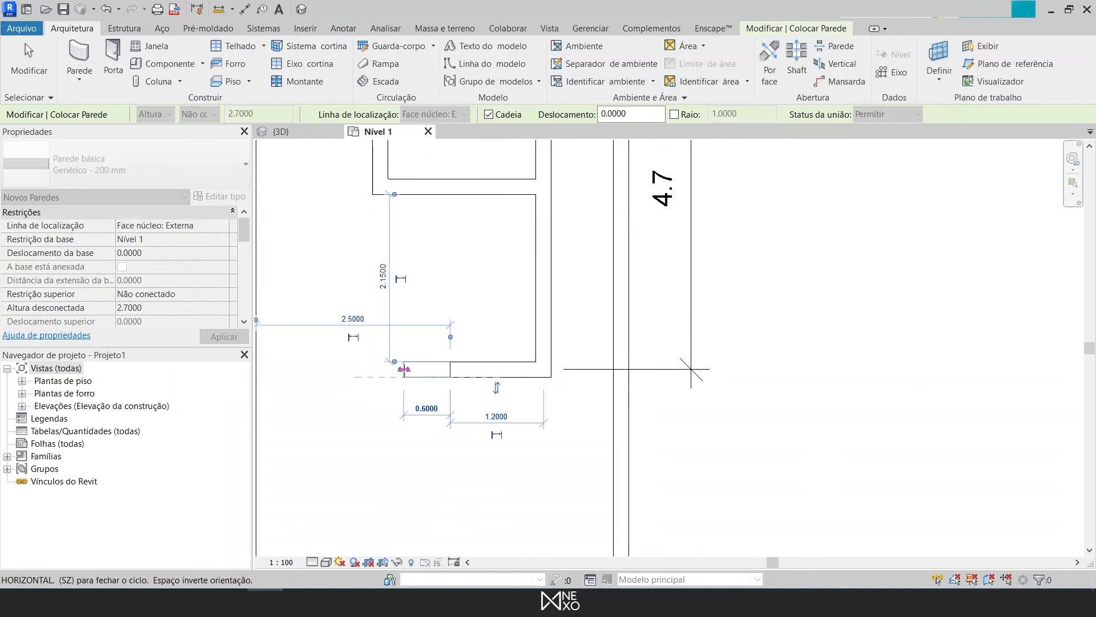
Step: Close the small third room with a wall up to the second room's lower wall and end the chain
{"action": "left_click", "coordinate": [451, 195]}
{"action": "key", "text": "Escape"}
{"action": "key", "text": "Escape"}
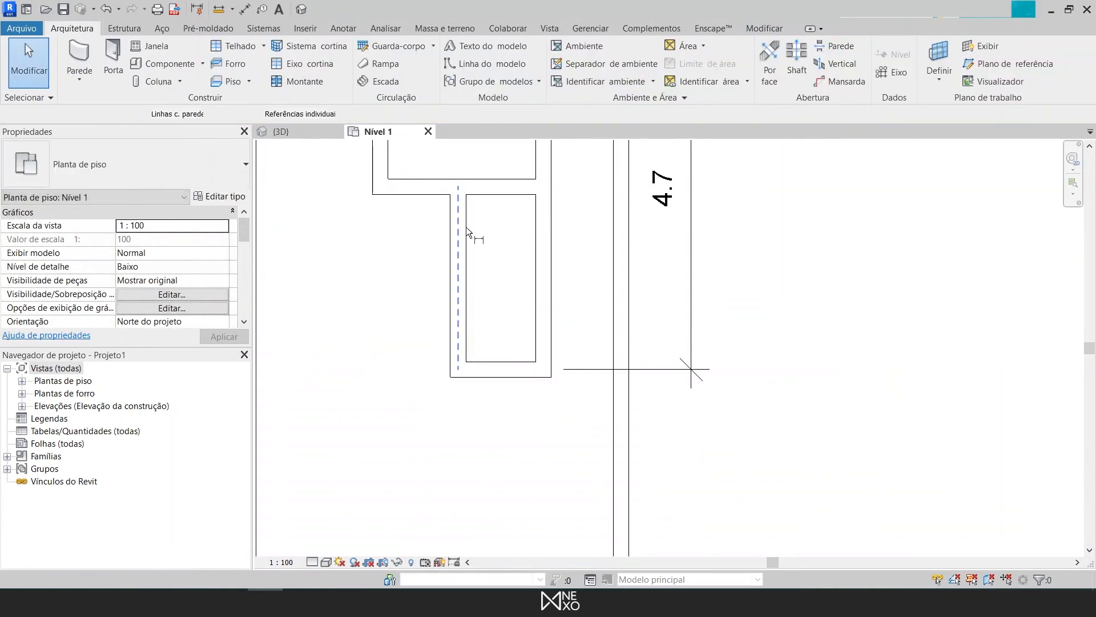
Step: Dimension the small third room's inner width between its left and right walls
{"action": "key", "text": "d"}
{"action": "key", "text": "i"}
{"action": "left_click", "coordinate": [471, 234]}
{"action": "left_click", "coordinate": [532, 252]}
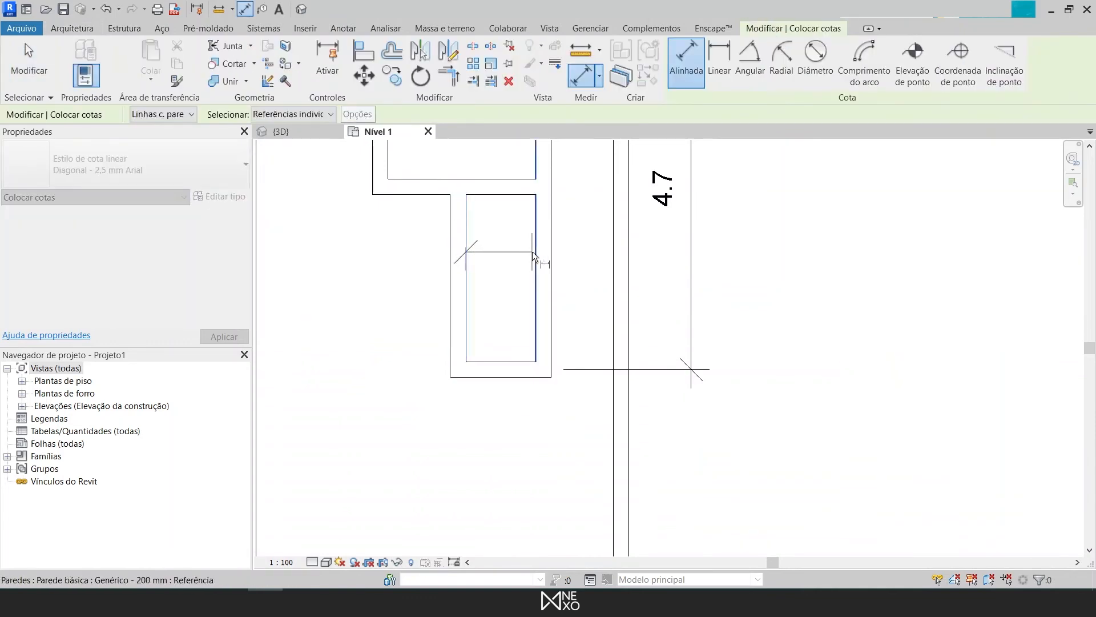
{"action": "left_click", "coordinate": [500, 285]}
{"action": "key", "text": "Escape"}
{"action": "key", "text": "Escape"}
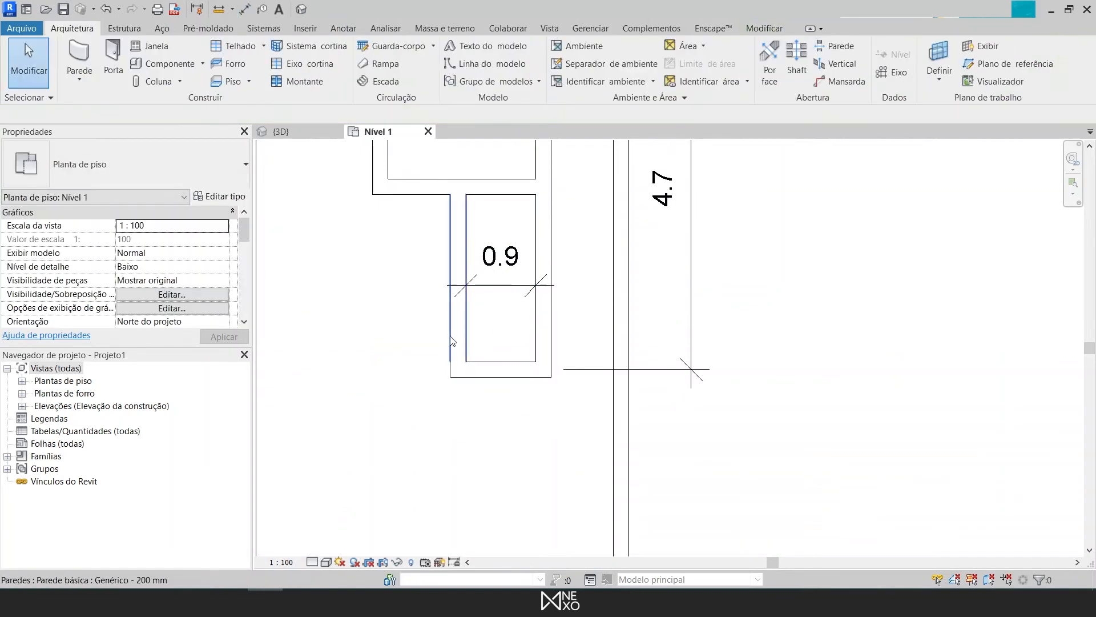
Step: Set the small third room's inner width to 1.3 m by moving its left wall, and delete that dimension
{"action": "left_click", "coordinate": [451, 337]}
{"action": "left_click", "coordinate": [501, 261]}
{"action": "type", "text": "1.3"}
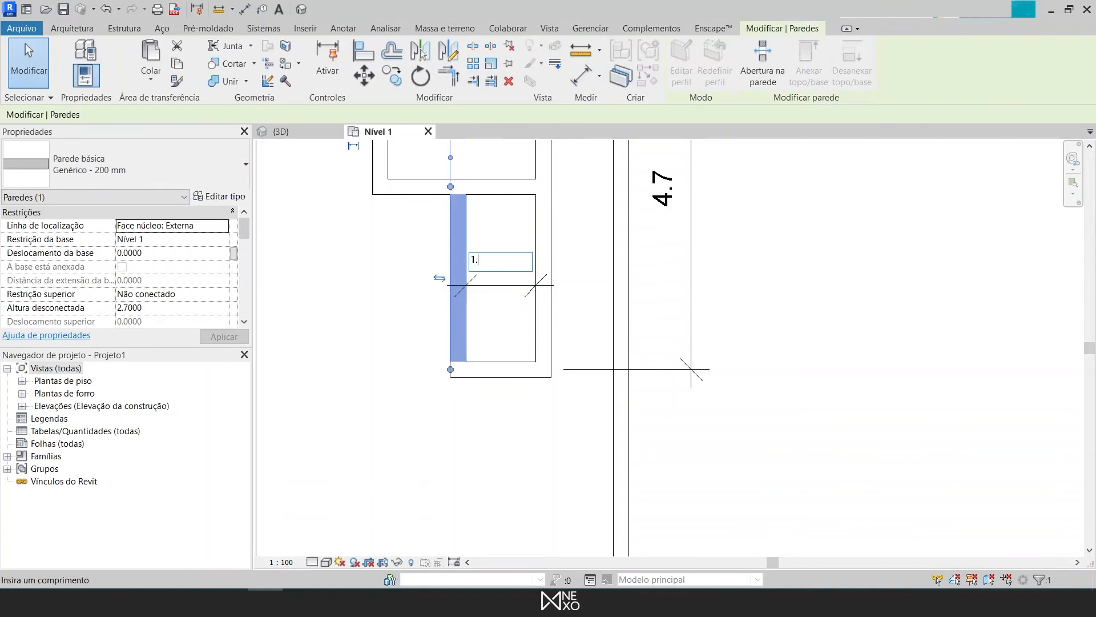
{"action": "key", "text": "Return"}
{"action": "key", "text": "Escape"}
{"action": "left_click", "coordinate": [513, 290]}
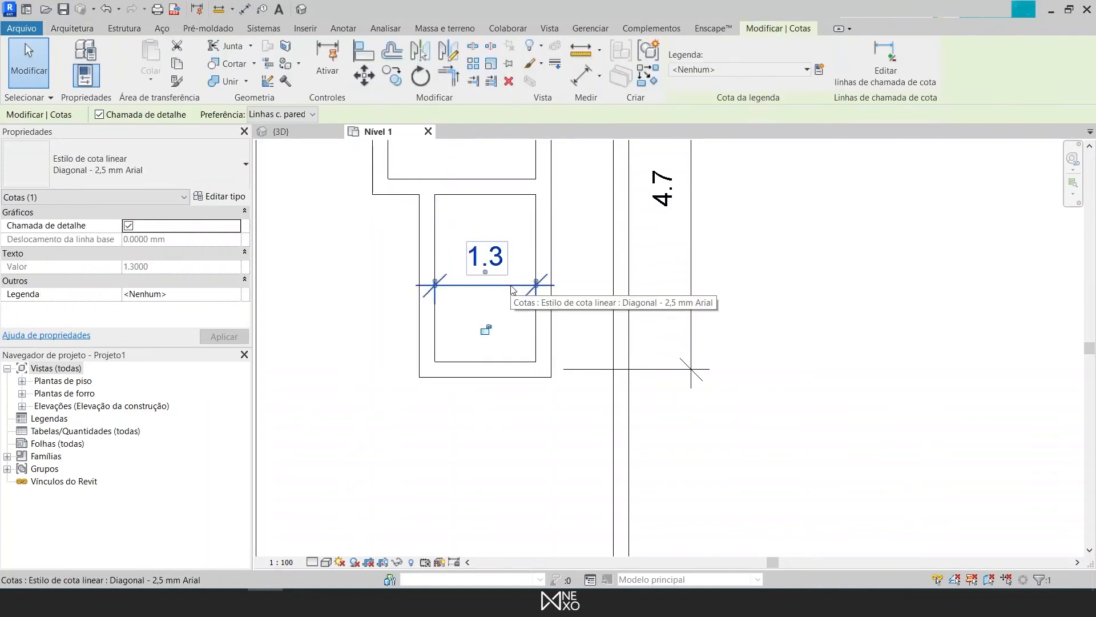
{"action": "key", "text": "Delete"}
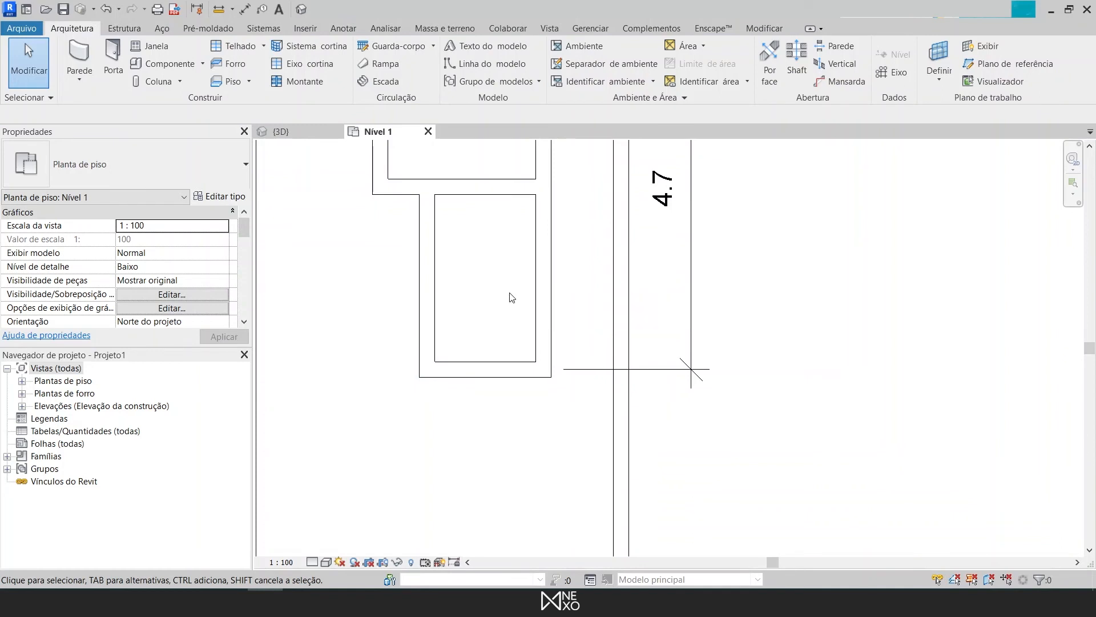
Step: Dimension the second room's inner width between its left and right walls
{"action": "scroll", "coordinate": [492, 216], "scroll_direction": "down", "scroll_amount": 2}
{"action": "middle_click_drag", "start_coordinate": [492, 216], "coordinate": [614, 489]}
{"action": "scroll", "coordinate": [561, 424], "scroll_direction": "down", "scroll_amount": 3}
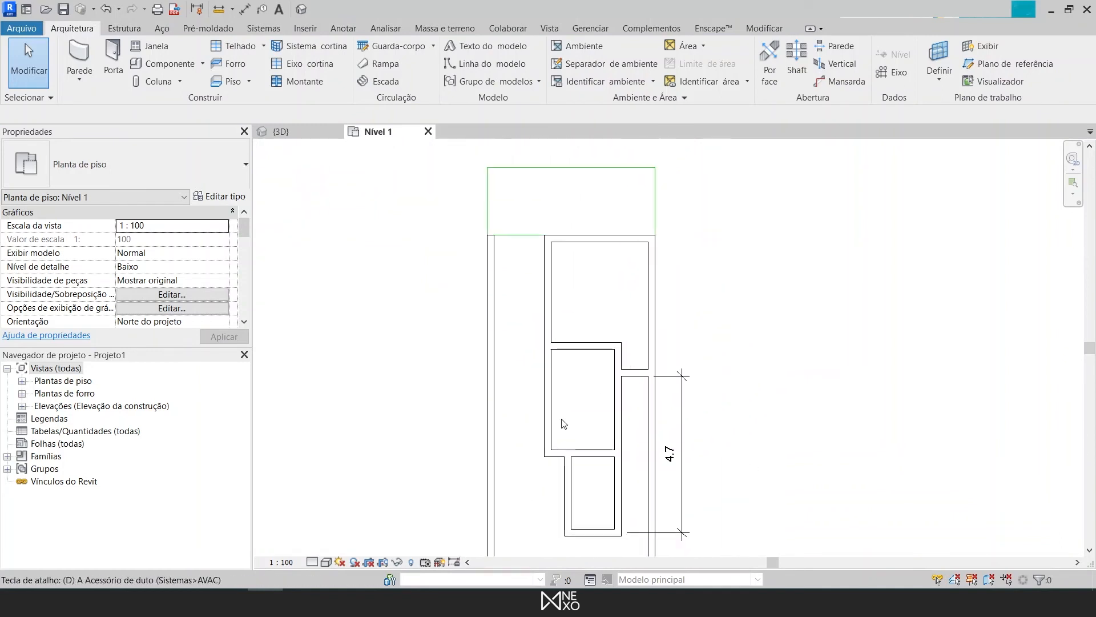
{"action": "key", "text": "d"}
{"action": "key", "text": "i"}
{"action": "left_click", "coordinate": [556, 414]}
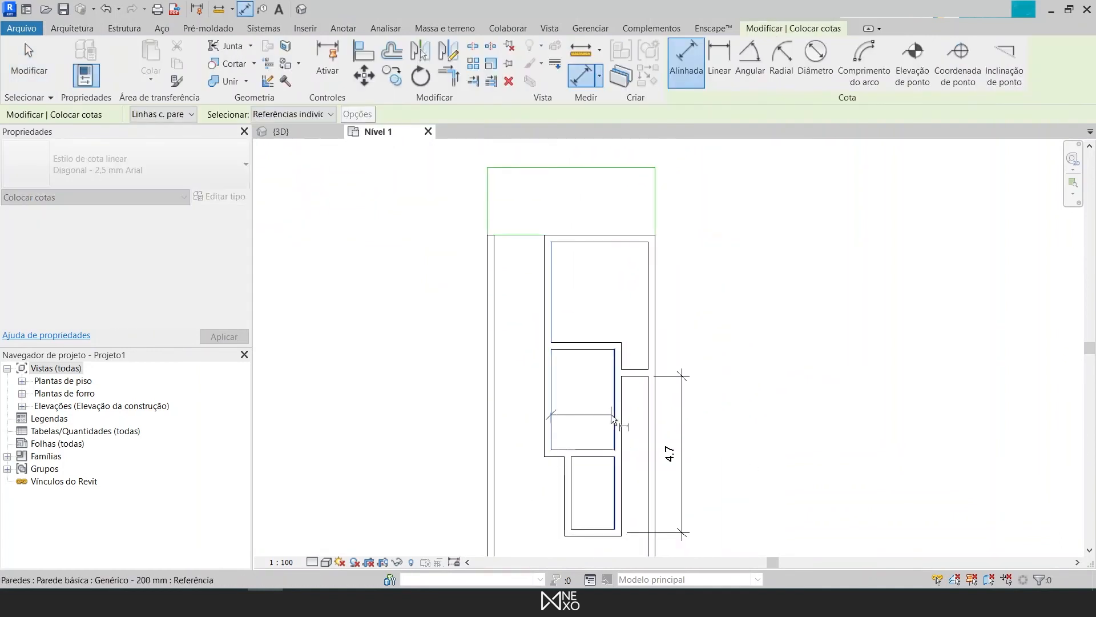
{"action": "left_click", "coordinate": [611, 414]}
{"action": "left_click", "coordinate": [591, 394]}
{"action": "key", "text": "Escape"}
{"action": "key", "text": "Escape"}
Step: Dimension the upper room's inner width from the right perimeter wall to its left wall
{"action": "left_click", "coordinate": [547, 415]}
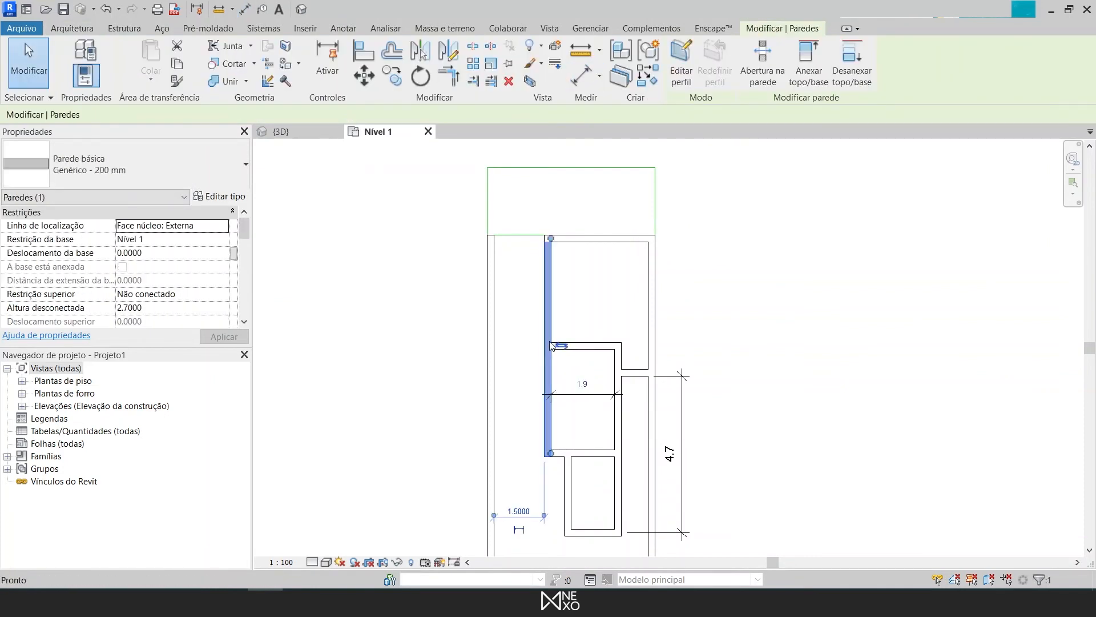
{"action": "key", "text": "d"}
{"action": "key", "text": "i"}
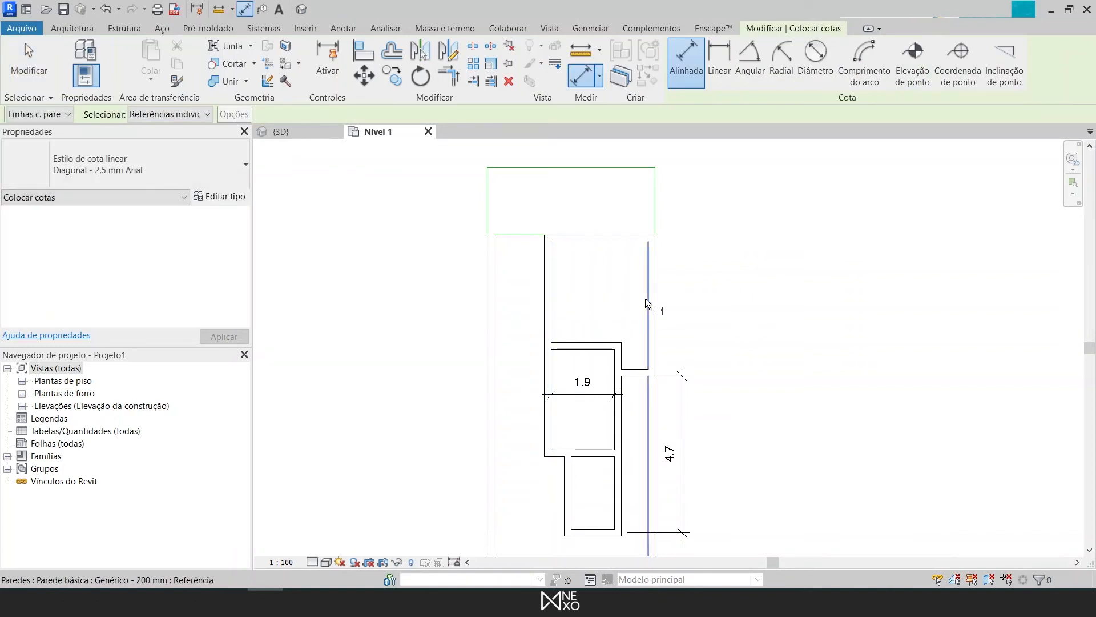
{"action": "left_click", "coordinate": [645, 298]}
{"action": "left_click", "coordinate": [550, 289]}
{"action": "left_click", "coordinate": [571, 275]}
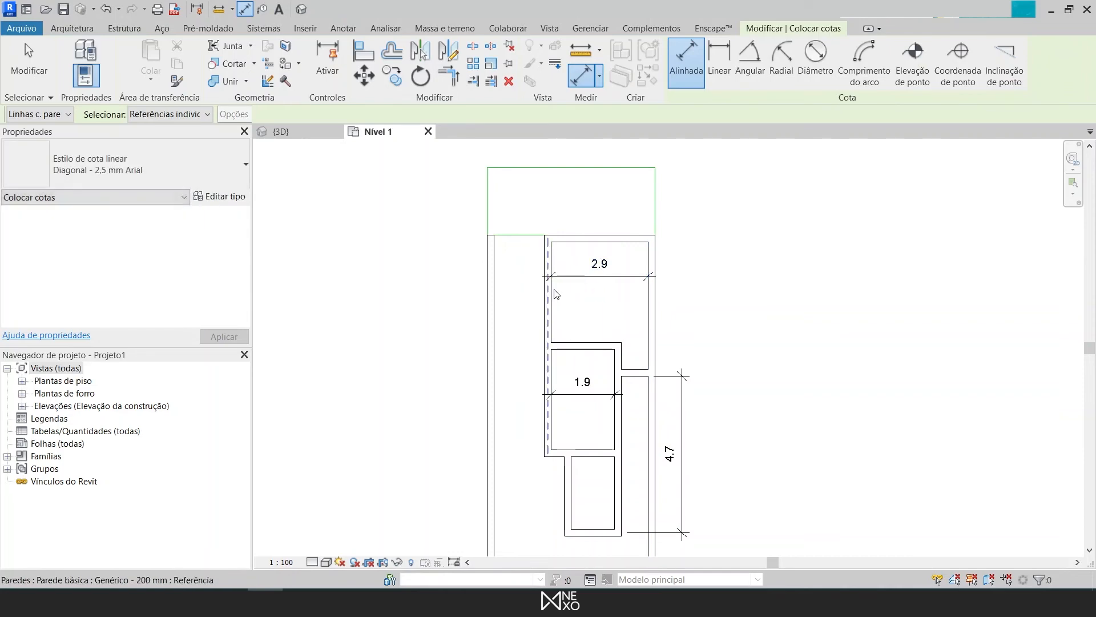
{"action": "key", "text": "Escape"}
{"action": "key", "text": "Escape"}
Step: Set the upper room's inner width to 3.1 m by moving its left wall
{"action": "left_click", "coordinate": [548, 286]}
{"action": "left_click", "coordinate": [599, 266]}
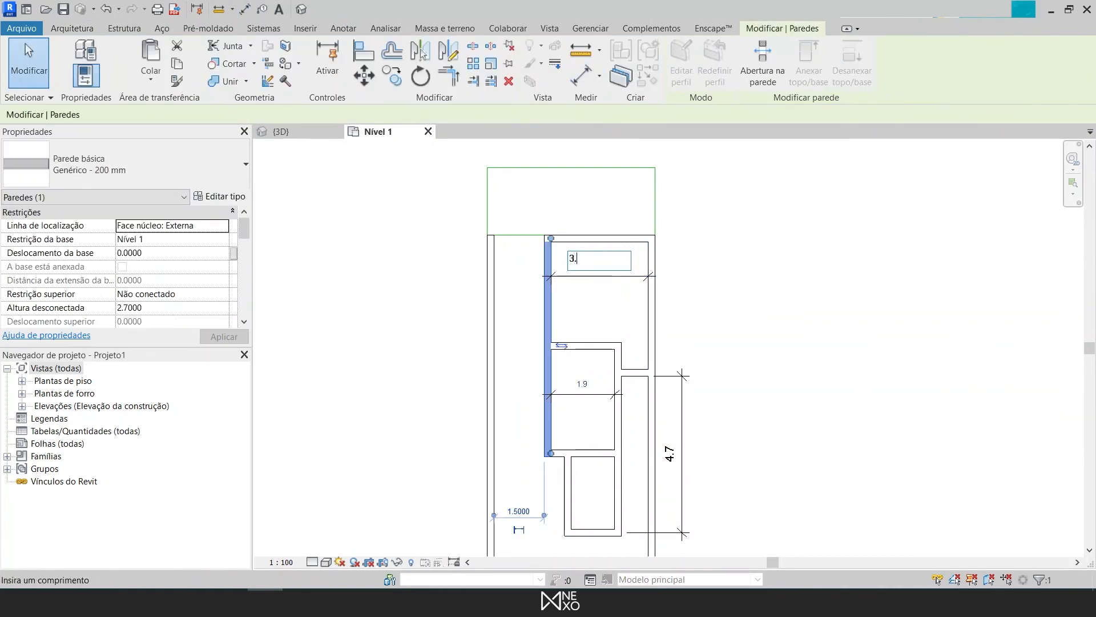
{"action": "key", "text": "Return"}
{"action": "key", "text": "Escape"}
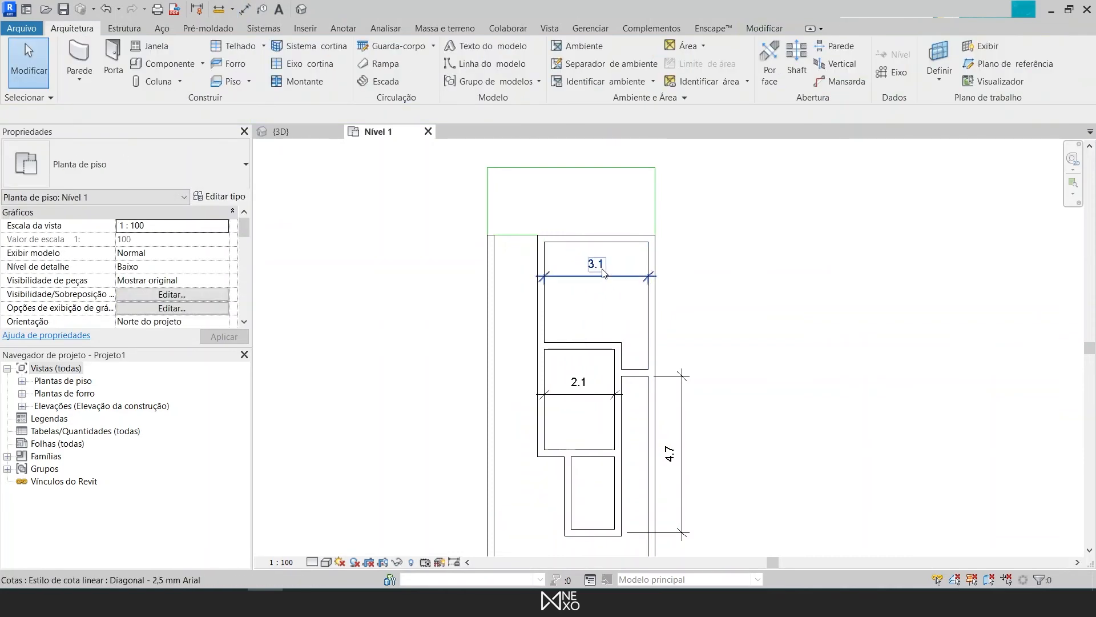
Step: Delete the inner-width dimensions of the upper room and the second room
{"action": "key", "text": "Tab"}
{"action": "left_click", "coordinate": [565, 287]}
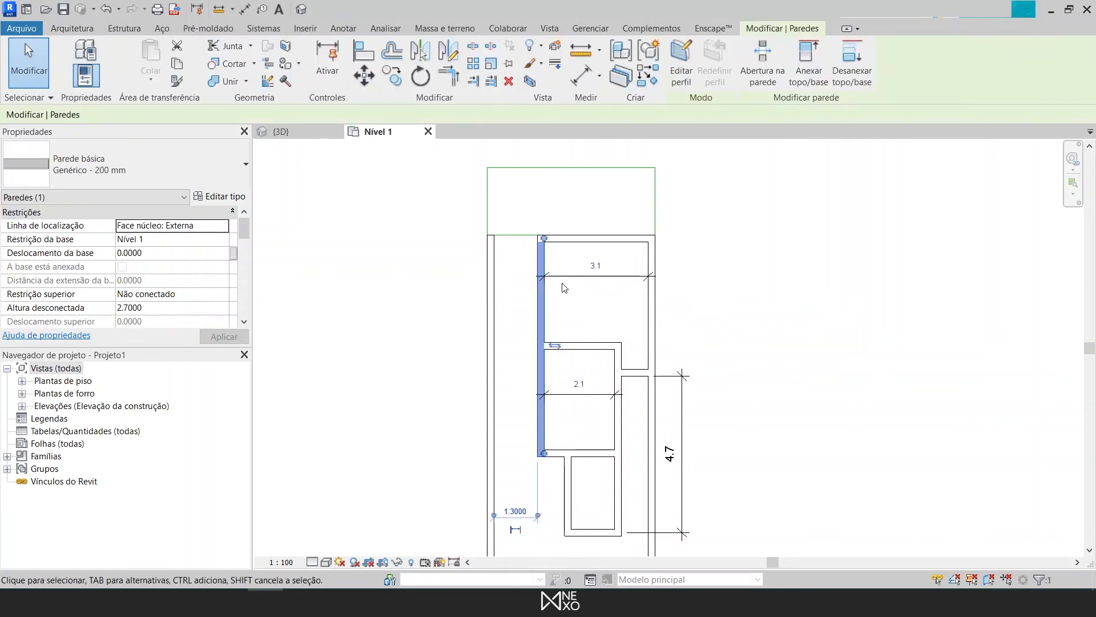
{"action": "left_click", "coordinate": [596, 267]}
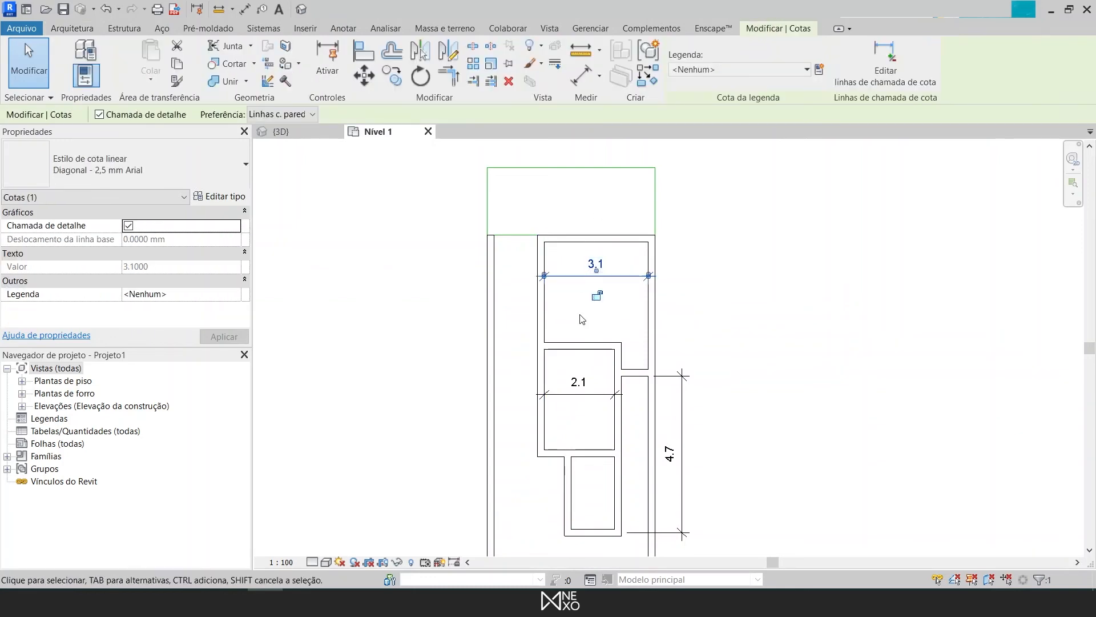
{"action": "key", "text": "Delete"}
{"action": "left_click", "coordinate": [593, 391]}
{"action": "key", "text": "Delete"}
Step: Draw a horizontal 200 mm wall about 2.3 m long from the small third room's left wall to the left perimeter wall
{"action": "left_click", "coordinate": [532, 294]}
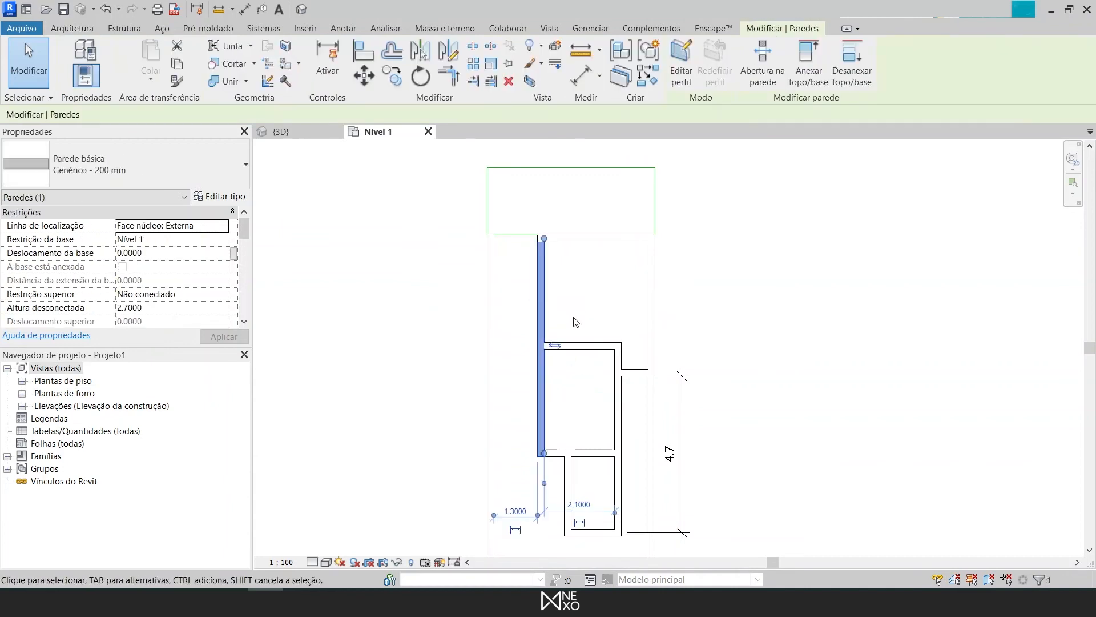
{"action": "middle_click_drag", "start_coordinate": [572, 318], "coordinate": [557, 201]}
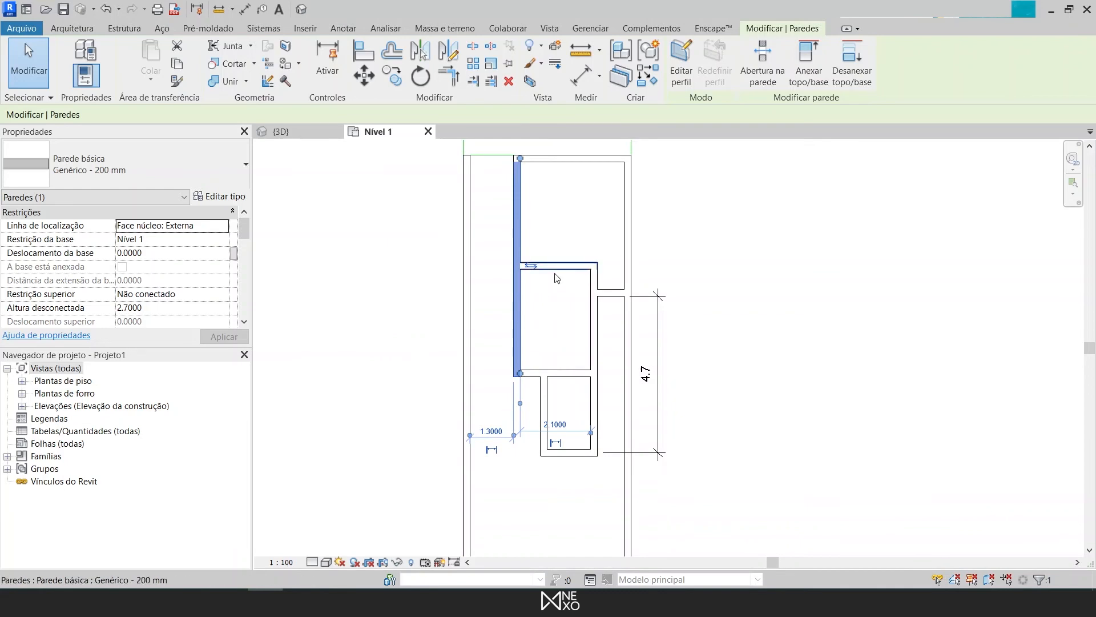
{"action": "left_click", "coordinate": [573, 316]}
{"action": "middle_click_drag", "start_coordinate": [588, 313], "coordinate": [589, 135]}
{"action": "left_click", "coordinate": [579, 278]}
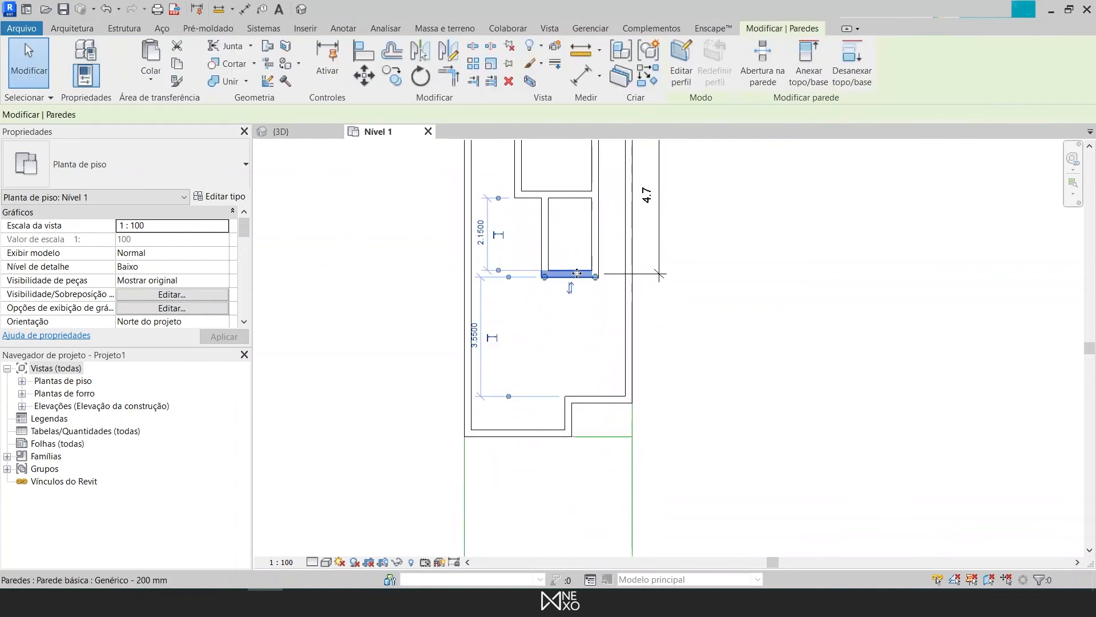
{"action": "key", "text": "c"}
{"action": "key", "text": "s"}
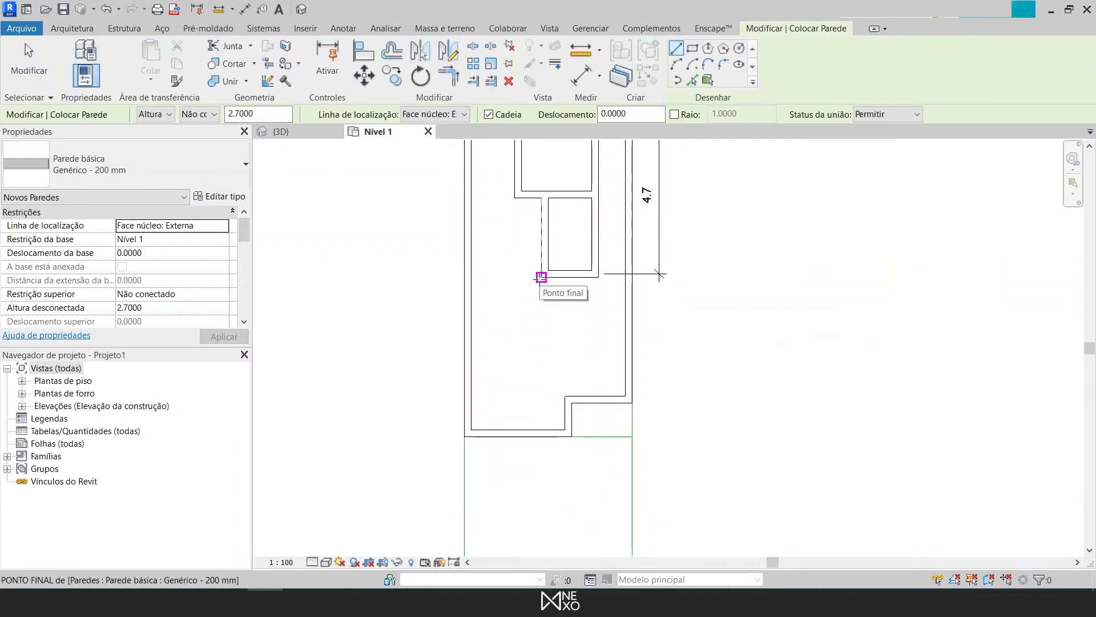
{"action": "left_click", "coordinate": [541, 241]}
{"action": "left_click", "coordinate": [471, 244]}
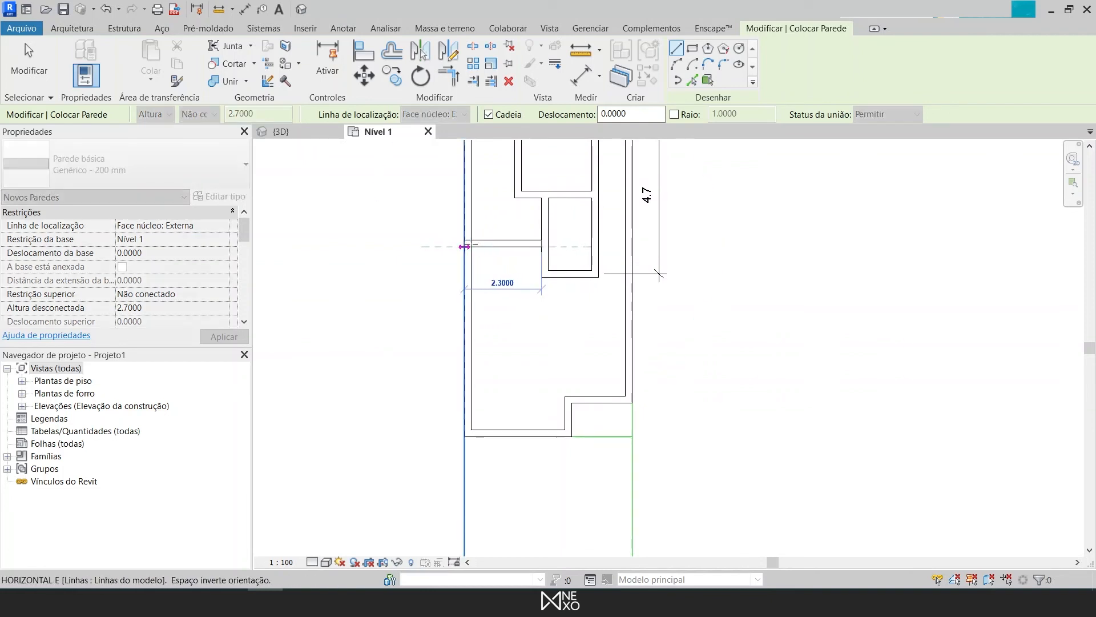
{"action": "key", "text": "Escape"}
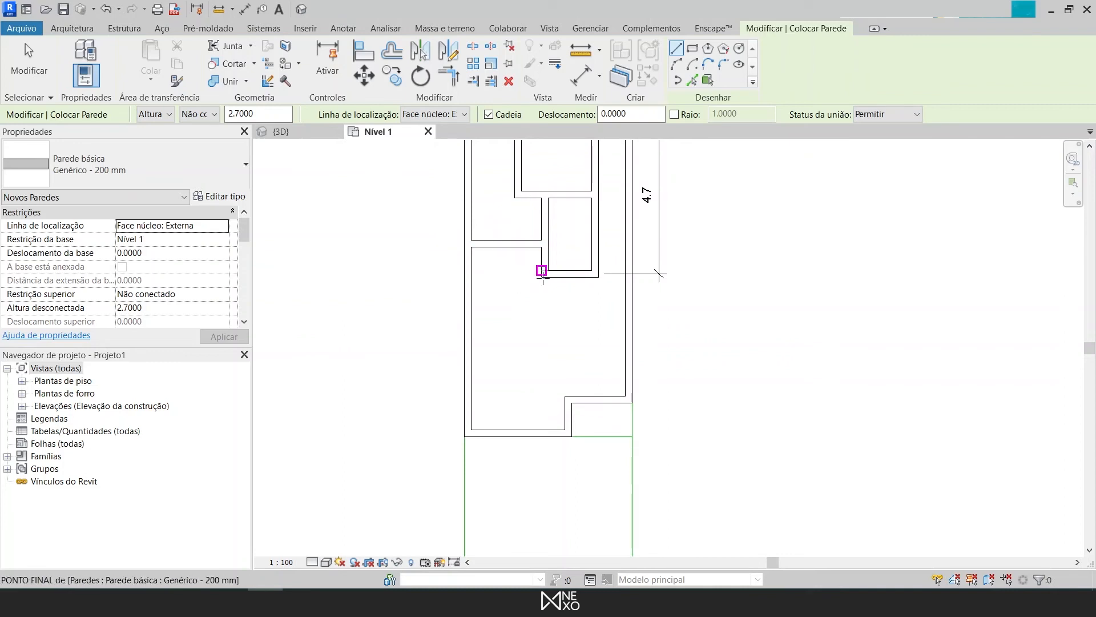
{"action": "mouse_move", "coordinate": [583, 343]}
{"action": "middle_mouse_down"}
{"action": "mouse_move", "coordinate": [572, 309]}
{"action": "mouse_move", "coordinate": [581, 322]}
{"action": "middle_mouse_up"}
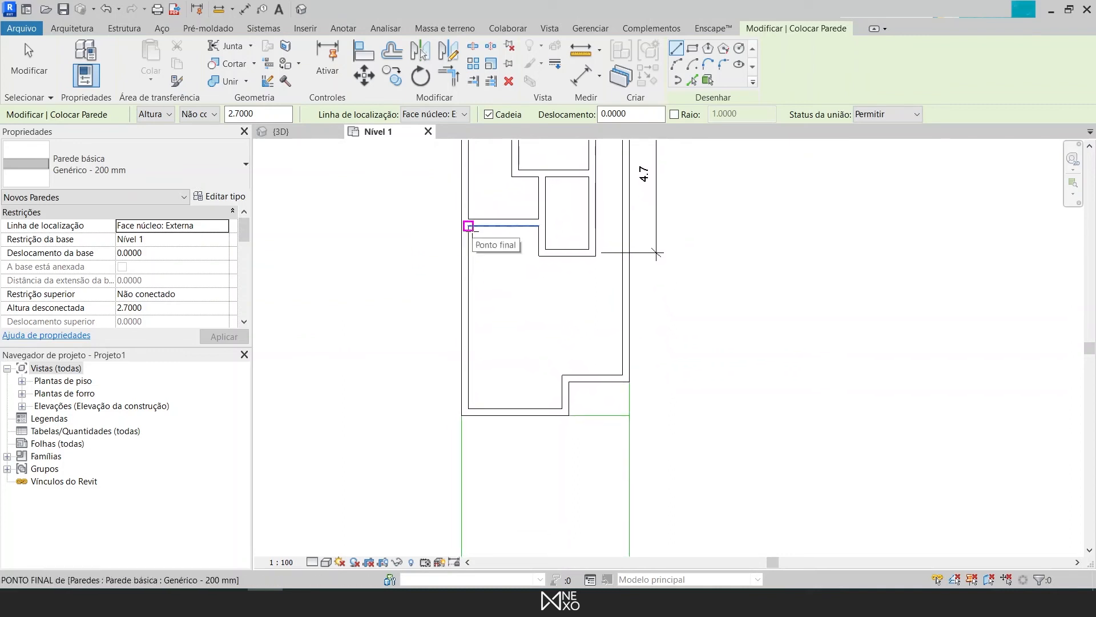
{"action": "left_click", "coordinate": [468, 226]}
{"action": "key", "text": "Escape"}
{"action": "key", "text": "Escape"}
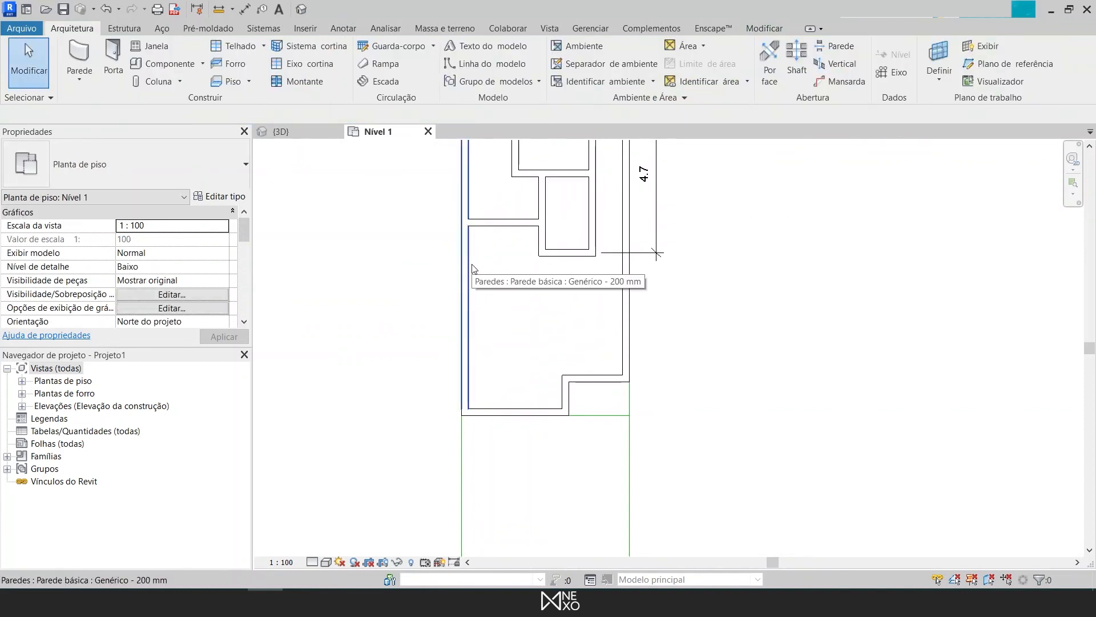
{"action": "key", "text": "d"}
{"action": "key", "text": "l"}
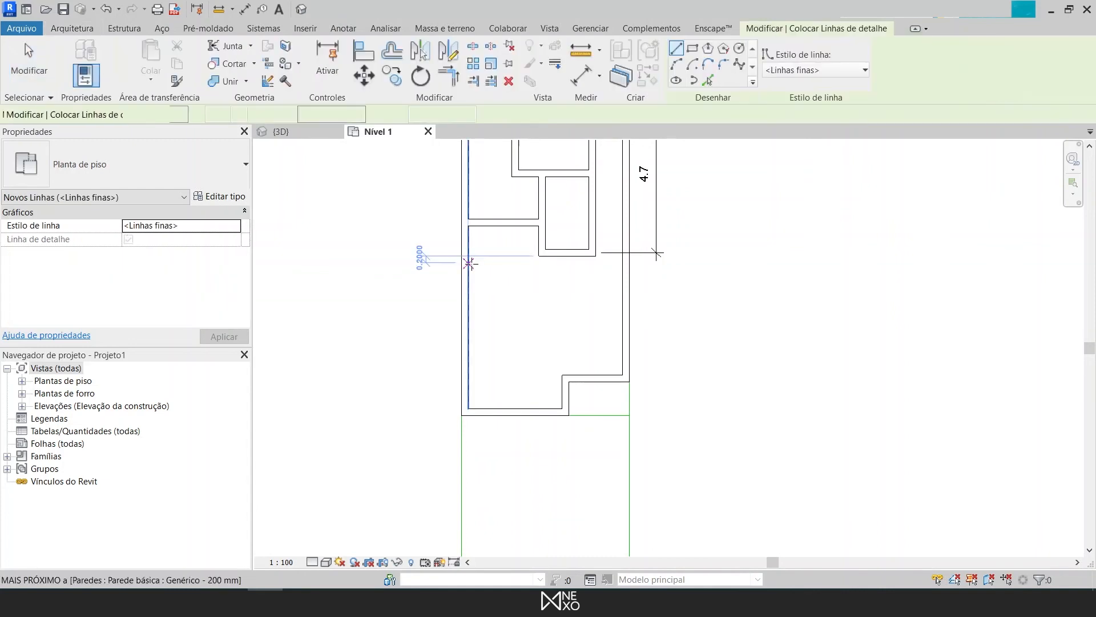
{"action": "key", "text": "Escape"}
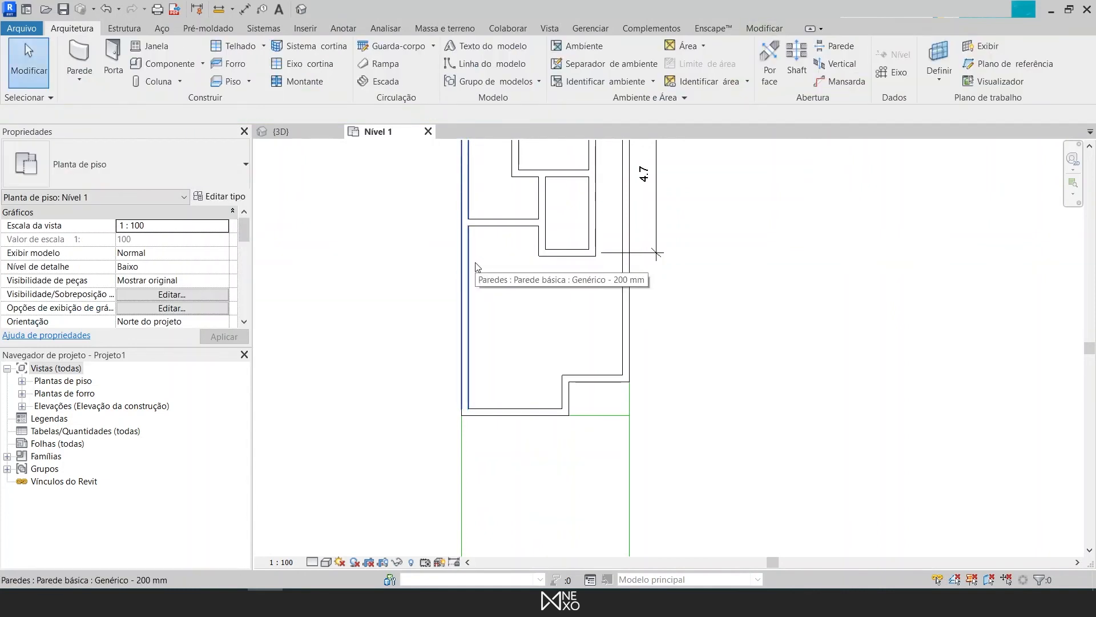
{"action": "key", "text": "d"}
{"action": "key", "text": "l"}
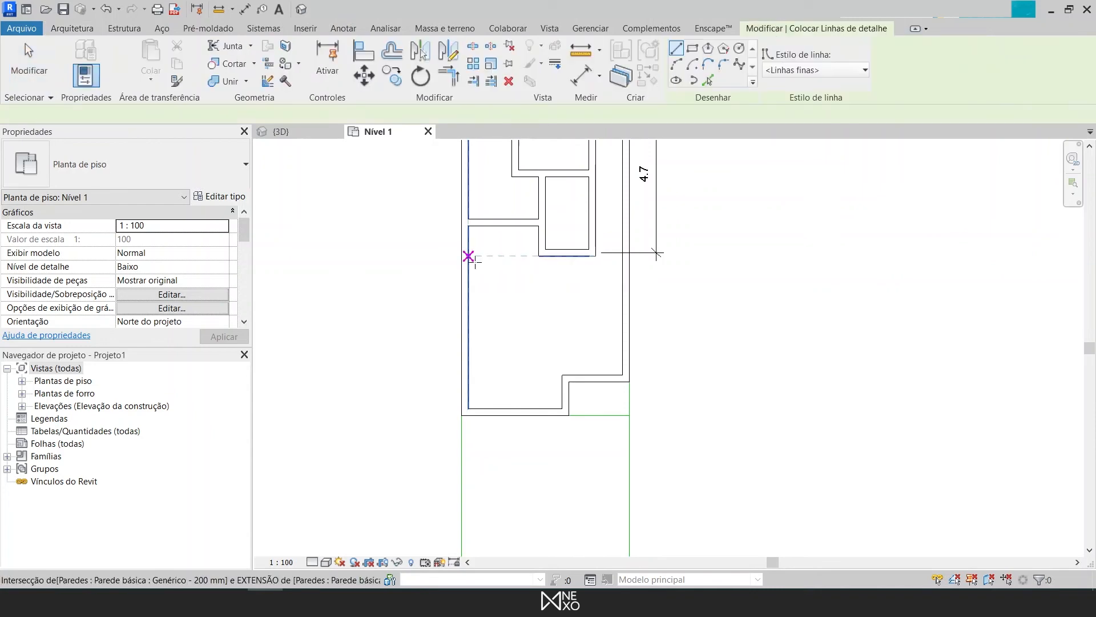
{"action": "key", "text": "Escape"}
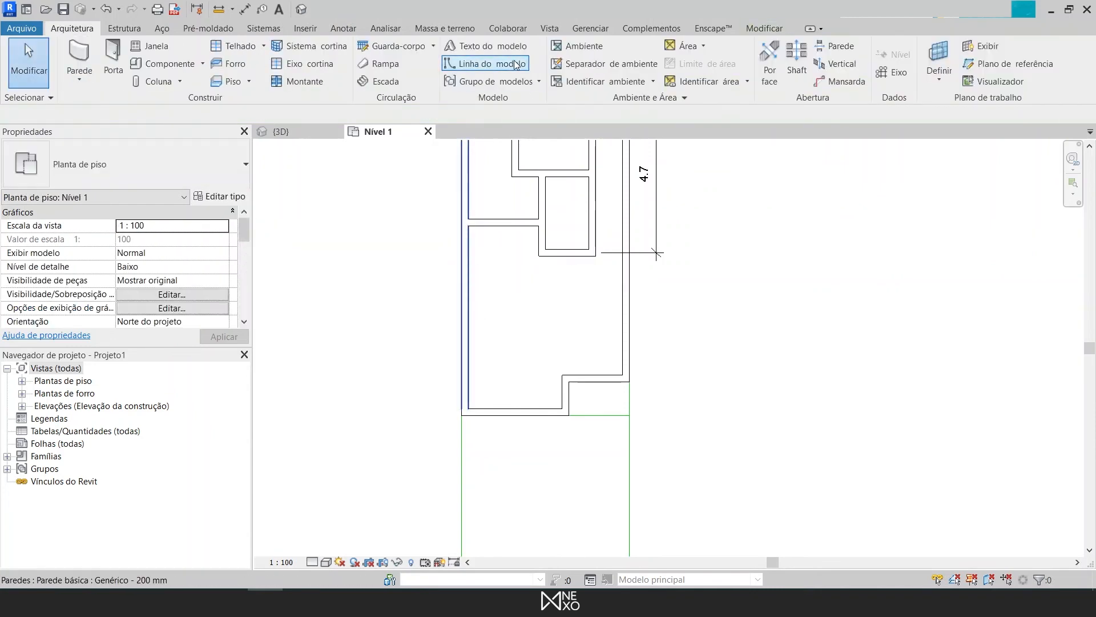
Step: Draw model lines 2.65 m down the left perimeter wall's inner face from the new wall's lower corner, then horizontally across the room
{"action": "key", "text": "l"}
{"action": "key", "text": "i"}
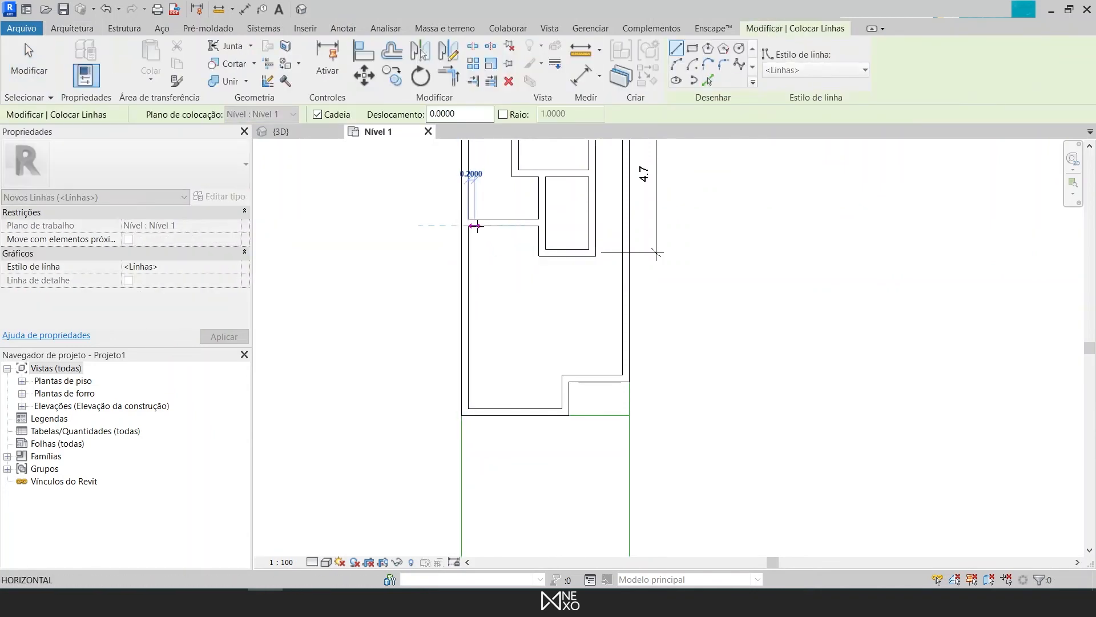
{"action": "left_click", "coordinate": [463, 225]}
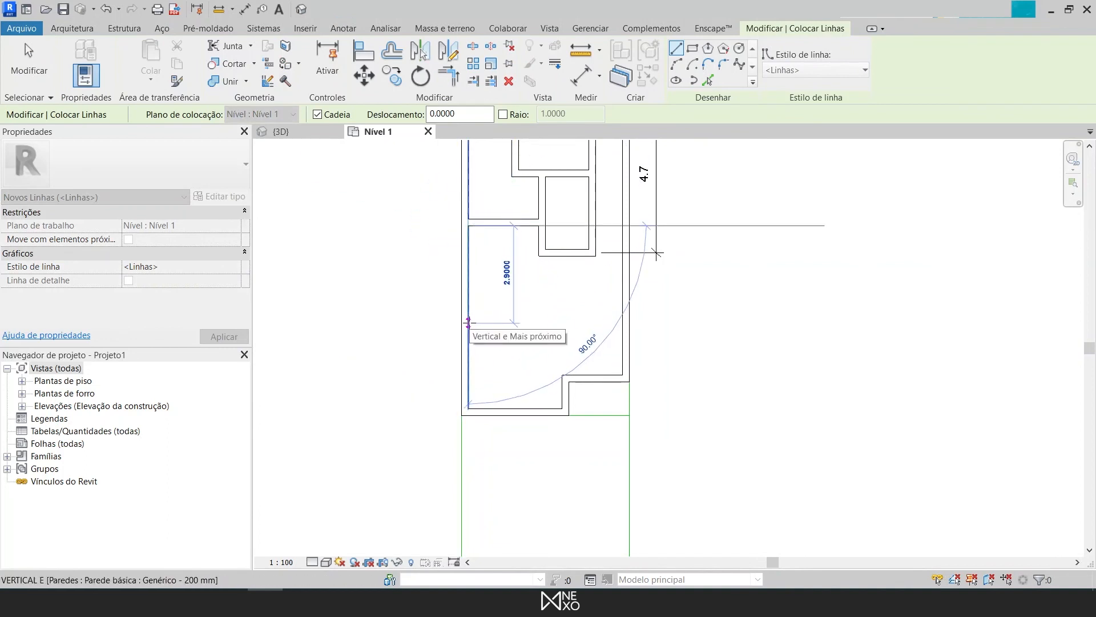
{"action": "type", "text": "2.65"}
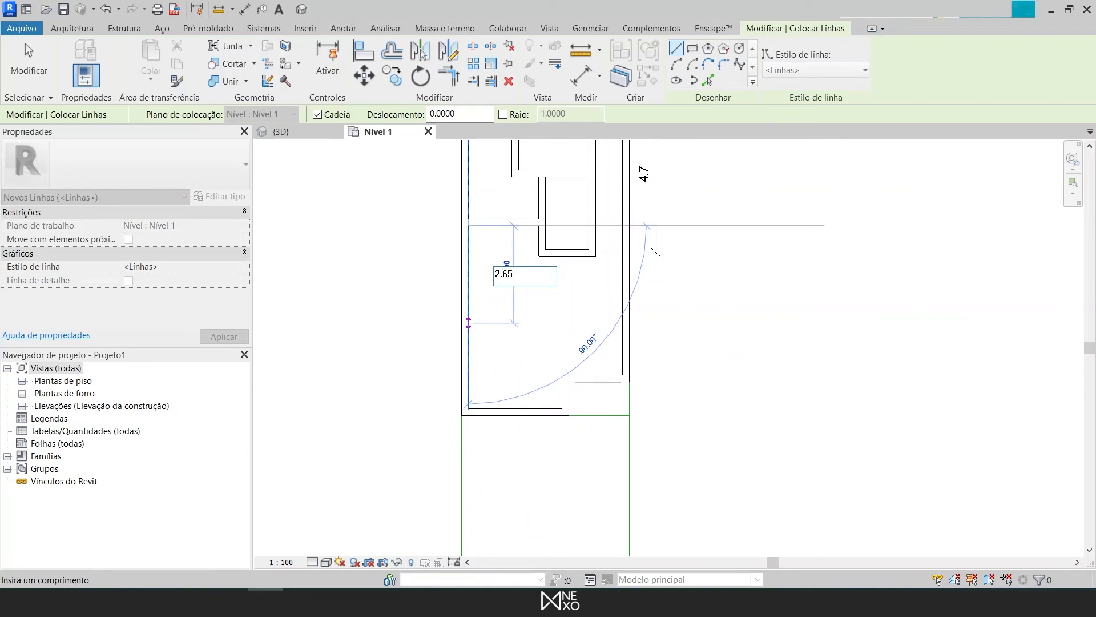
{"action": "key", "text": "Return"}
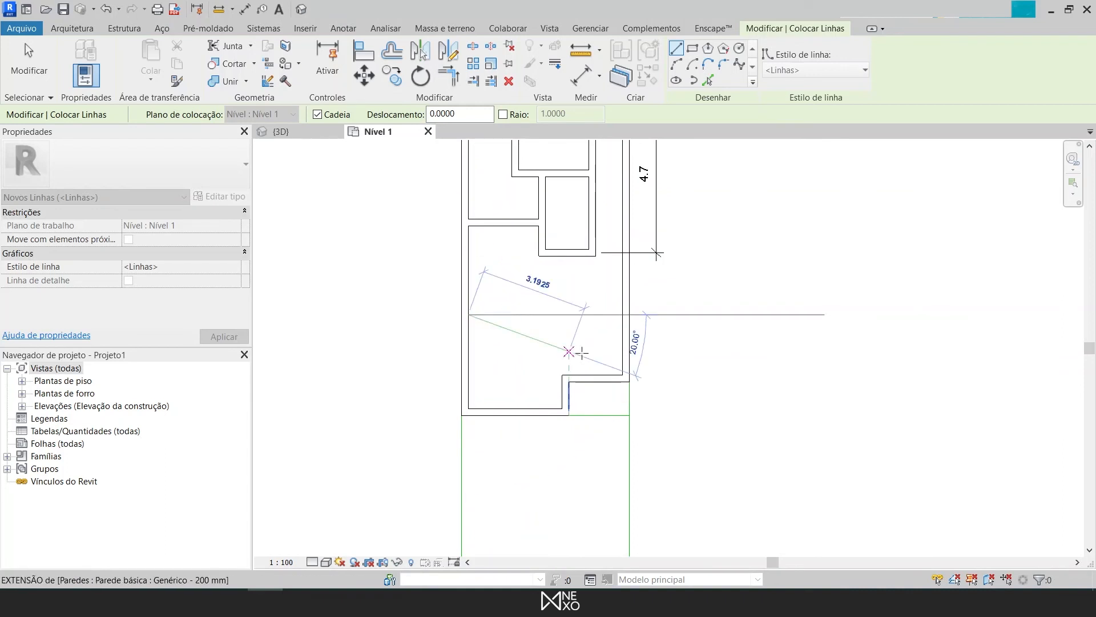
{"action": "left_click", "coordinate": [596, 314]}
{"action": "key", "text": "Escape"}
{"action": "key", "text": "Escape"}
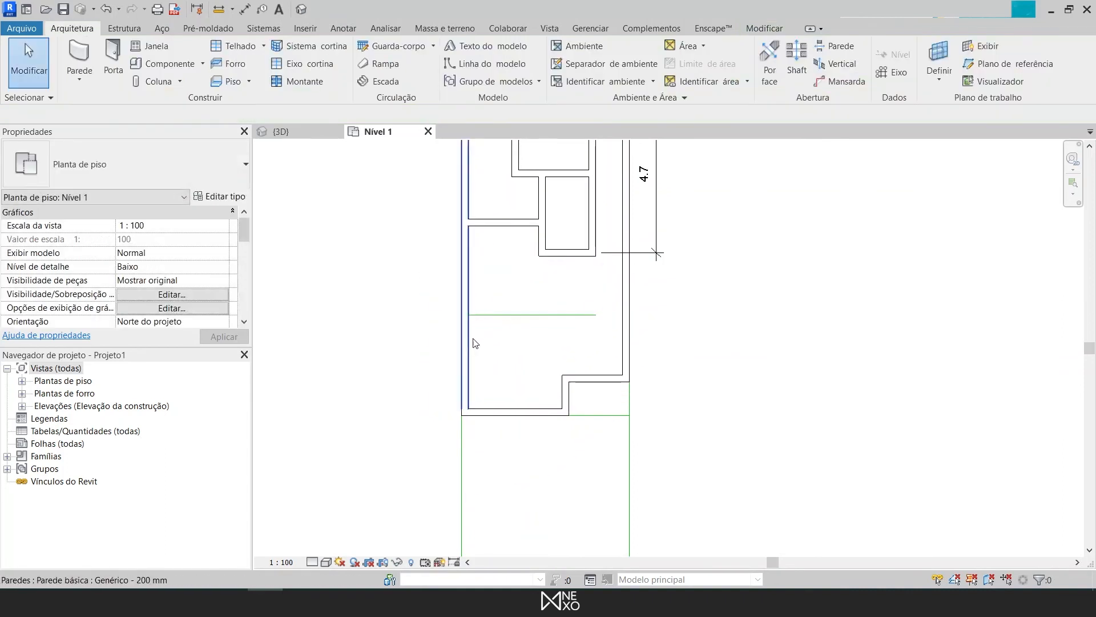
Step: Draw a 2.25 m wall along the horizontal guide line from the left perimeter wall, and delete that guide line
{"action": "left_click", "coordinate": [70, 44]}
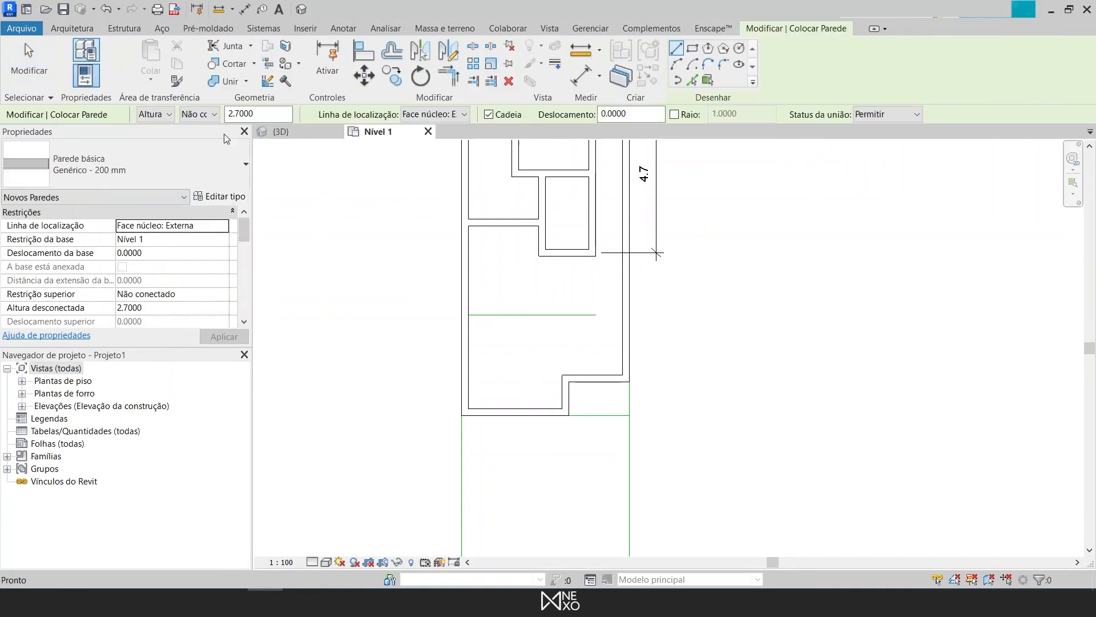
{"action": "left_click", "coordinate": [531, 315]}
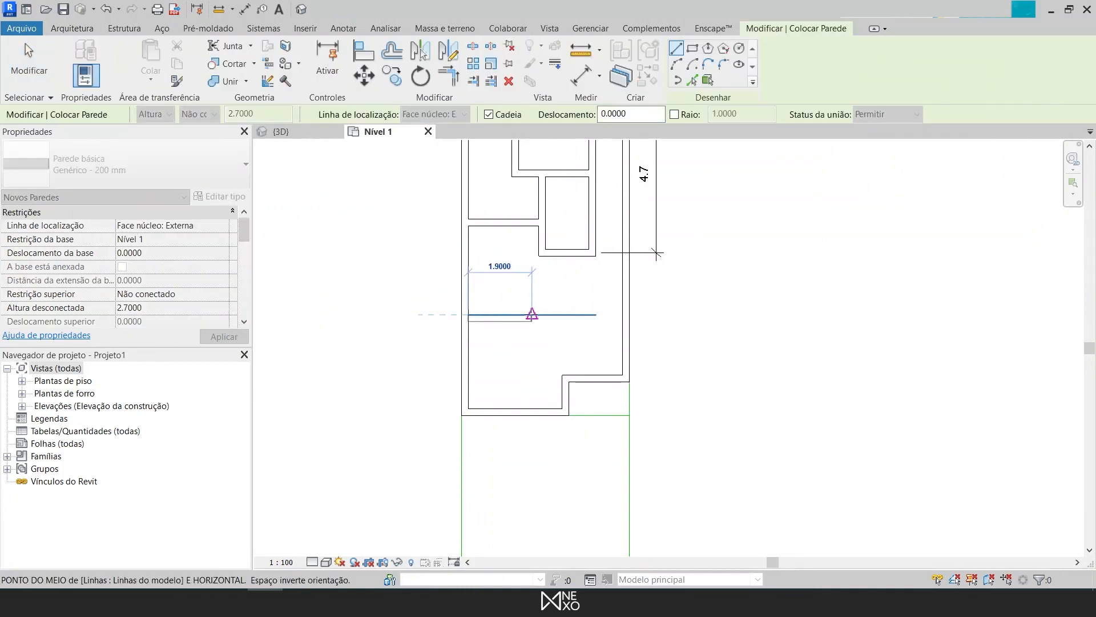
{"action": "type", "text": "2.25"}
{"action": "key", "text": "Return"}
{"action": "key", "text": "Escape"}
{"action": "key", "text": "Escape"}
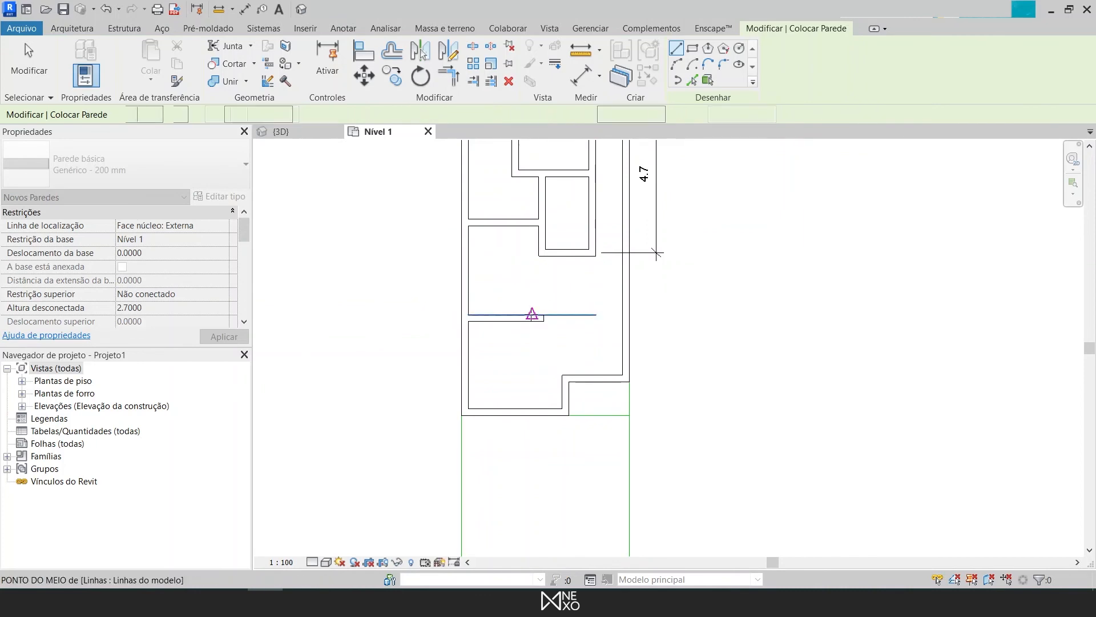
{"action": "left_click", "coordinate": [566, 316]}
{"action": "key", "text": "Delete"}
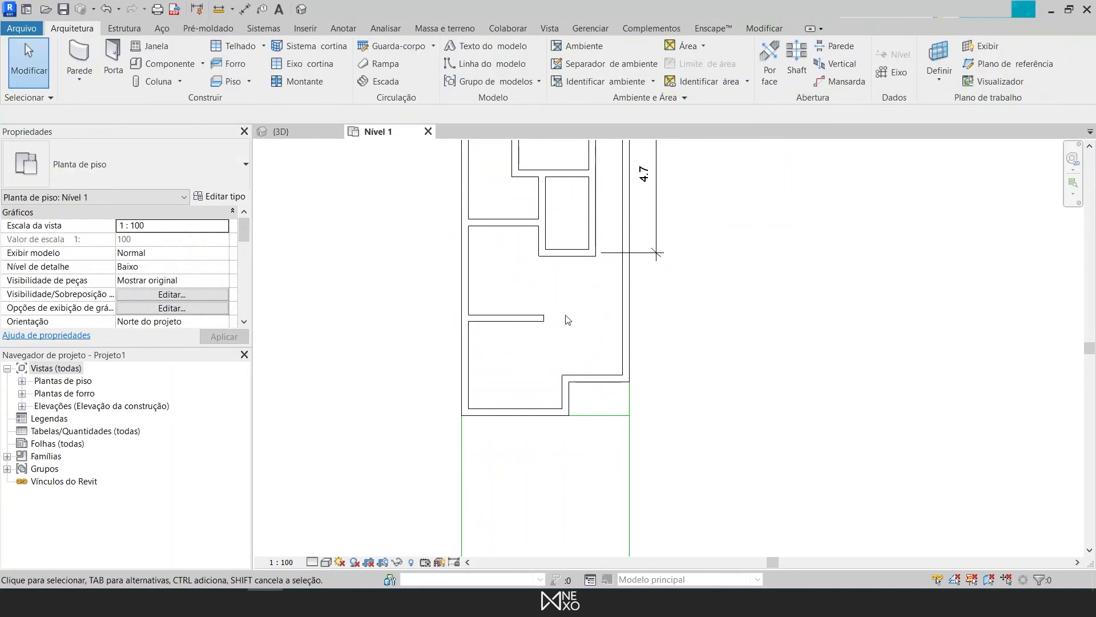
Step: Open the default 3D view of the house project and examine the wall layout up close from the front
{"action": "scroll", "coordinate": [565, 317], "scroll_direction": "down", "scroll_amount": 4}
{"action": "middle_click_drag", "start_coordinate": [685, 345], "coordinate": [667, 384]}
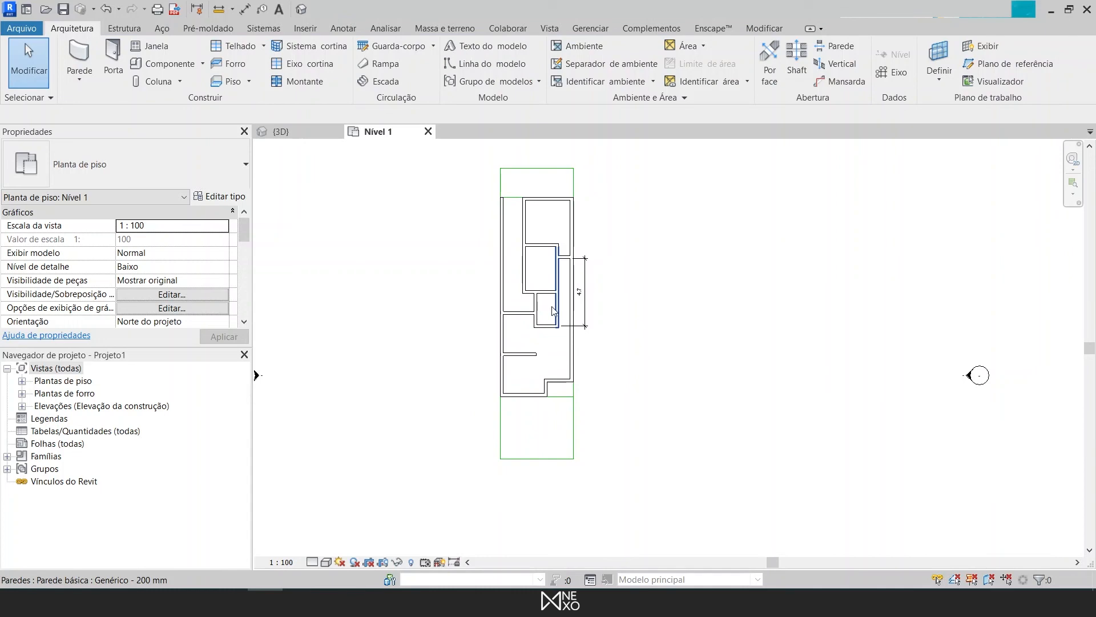
{"action": "scroll", "coordinate": [553, 311], "scroll_direction": "up", "scroll_amount": 1}
{"action": "left_click", "coordinate": [305, 133]}
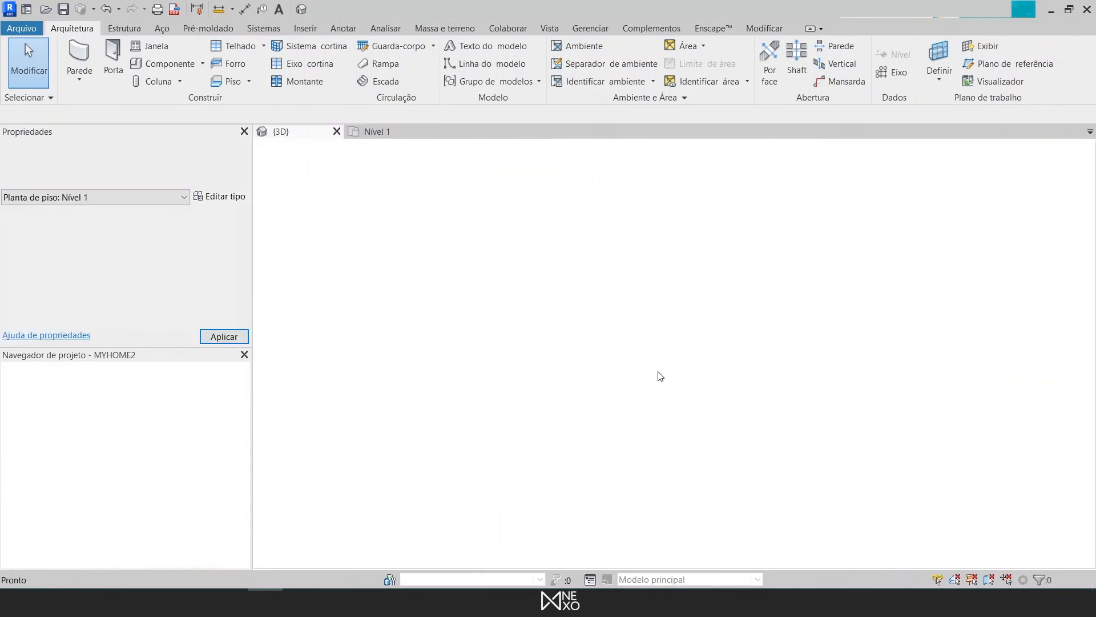
{"action": "left_click", "coordinate": [390, 129]}
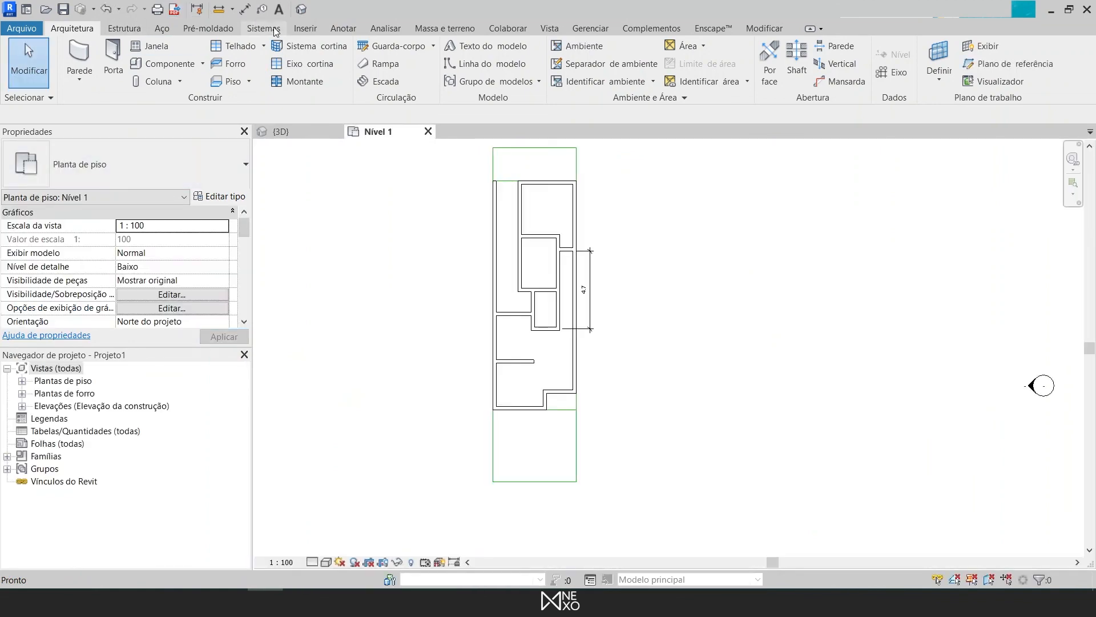
{"action": "left_click", "coordinate": [302, 9]}
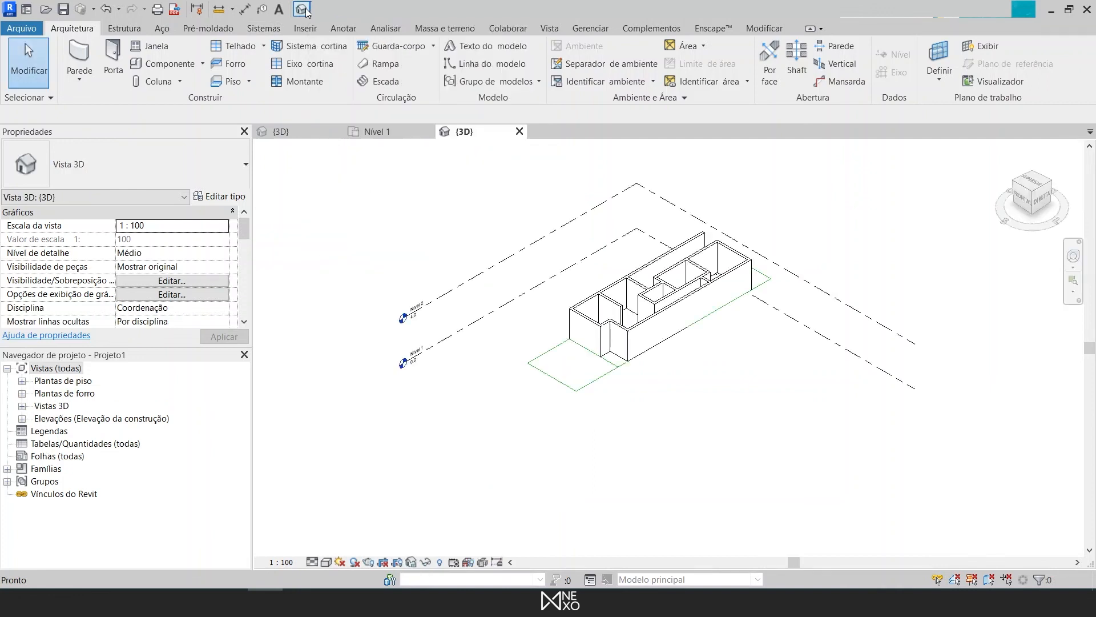
{"action": "scroll", "coordinate": [757, 323], "scroll_direction": "up", "scroll_amount": 2}
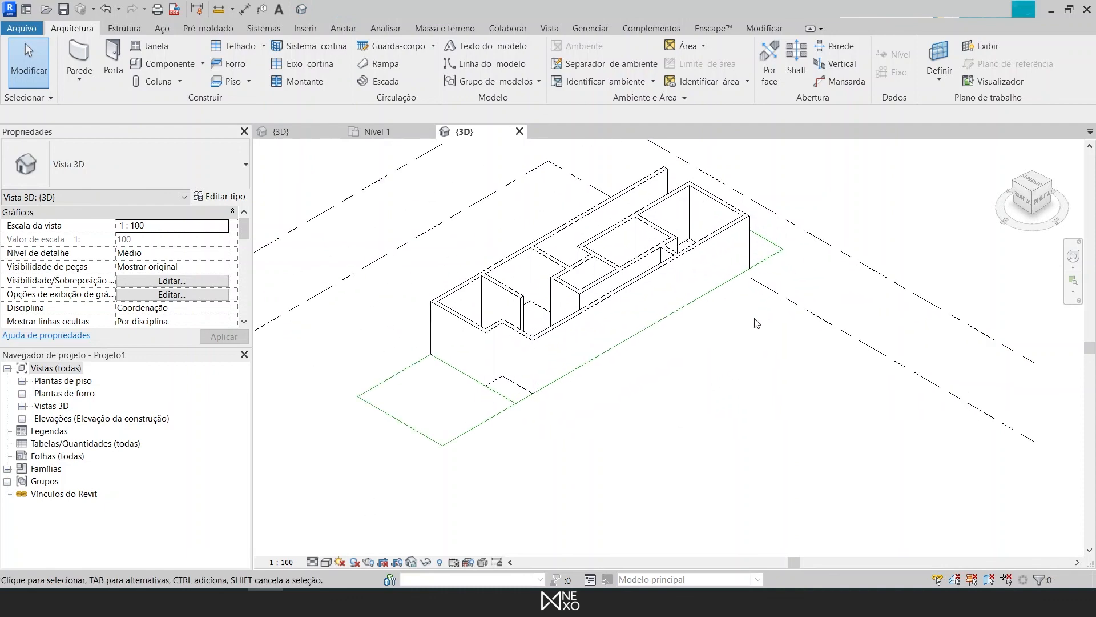
{"action": "middle_click_drag", "start_coordinate": [716, 317], "coordinate": [761, 362], "text": "shift"}
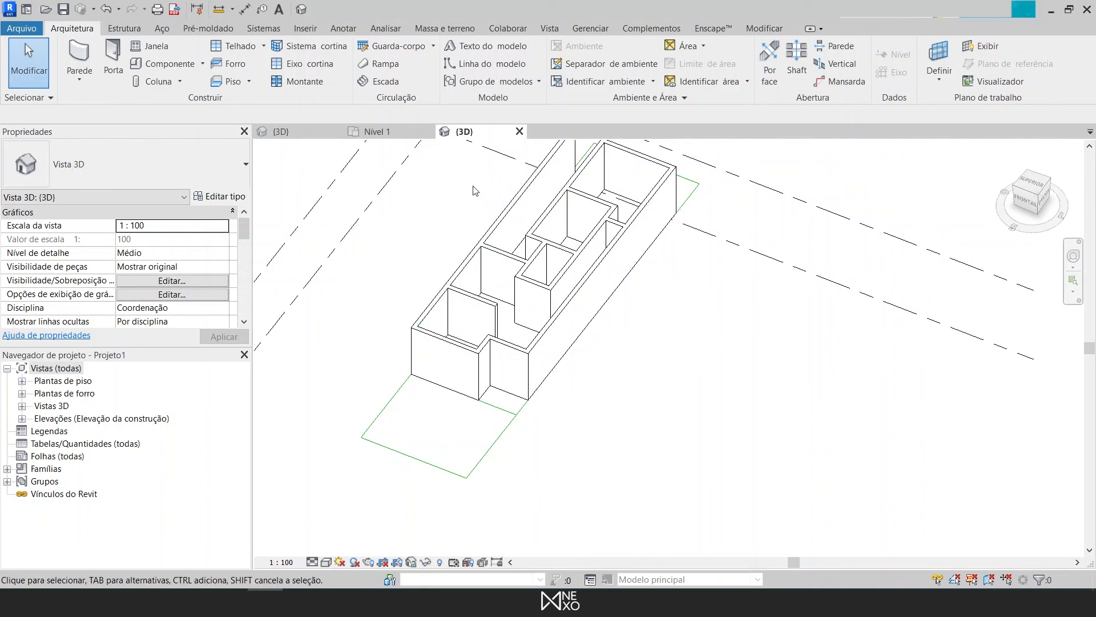
{"action": "scroll", "coordinate": [473, 191], "scroll_direction": "up", "scroll_amount": 3}
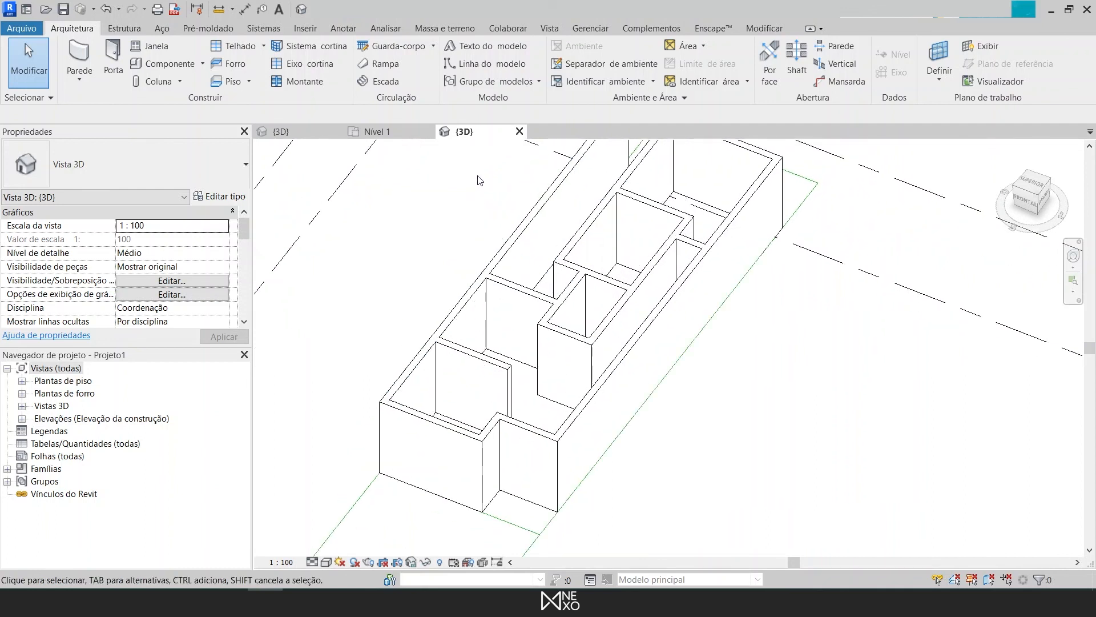
Step: In the Nível 1 plan, try shortening the left perimeter wall from its upper end to the horizontal wall beside the small third room
{"action": "left_click", "coordinate": [377, 132]}
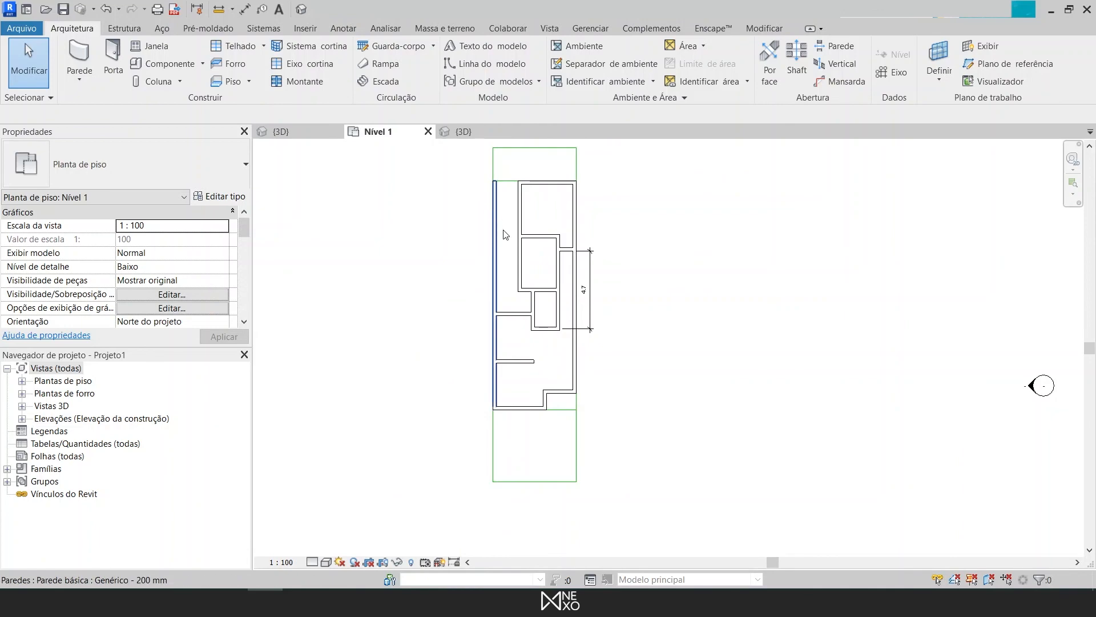
{"action": "left_click", "coordinate": [498, 215]}
{"action": "left_click_drag", "start_coordinate": [493, 182], "coordinate": [493, 315]}
{"action": "key", "text": "Escape"}
{"action": "scroll", "coordinate": [494, 317], "scroll_direction": "up", "scroll_amount": 3}
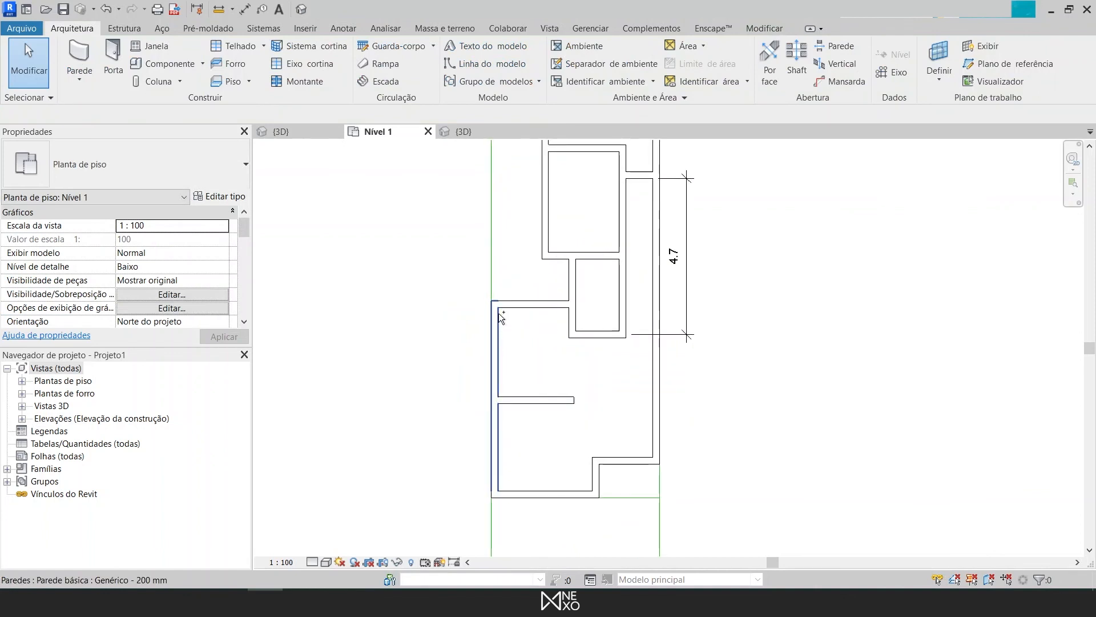
{"action": "scroll", "coordinate": [500, 317], "scroll_direction": "down", "scroll_amount": 2}
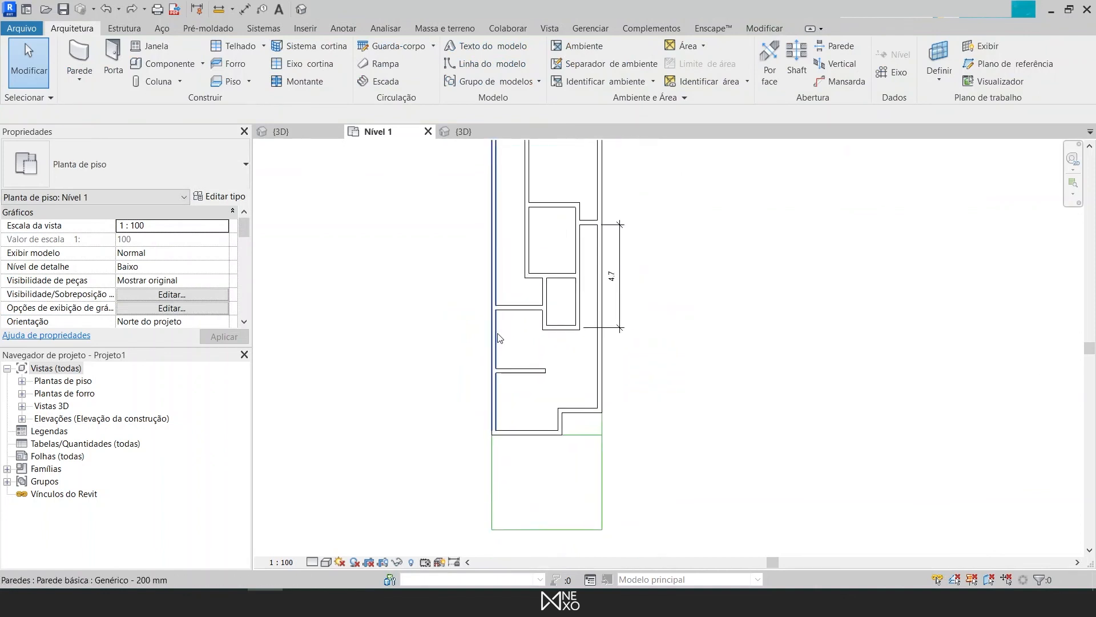
Step: Trim the left perimeter wall to a corner with the horizontal wall beside the small third room, keeping its lower part
{"action": "scroll", "coordinate": [498, 337], "scroll_direction": "up", "scroll_amount": 1}
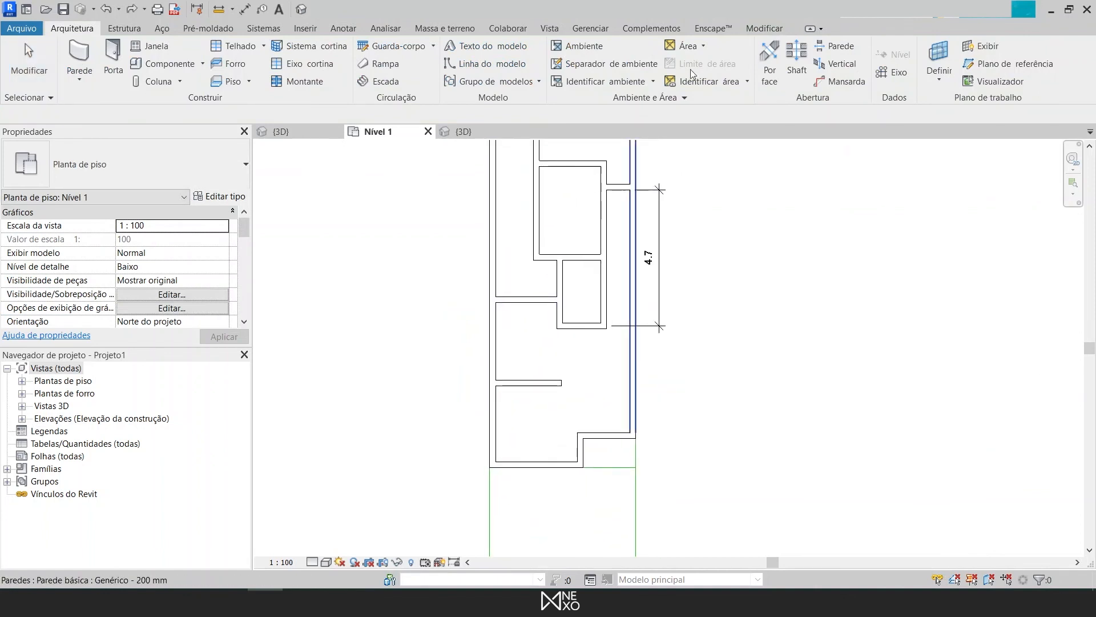
{"action": "left_click", "coordinate": [766, 28]}
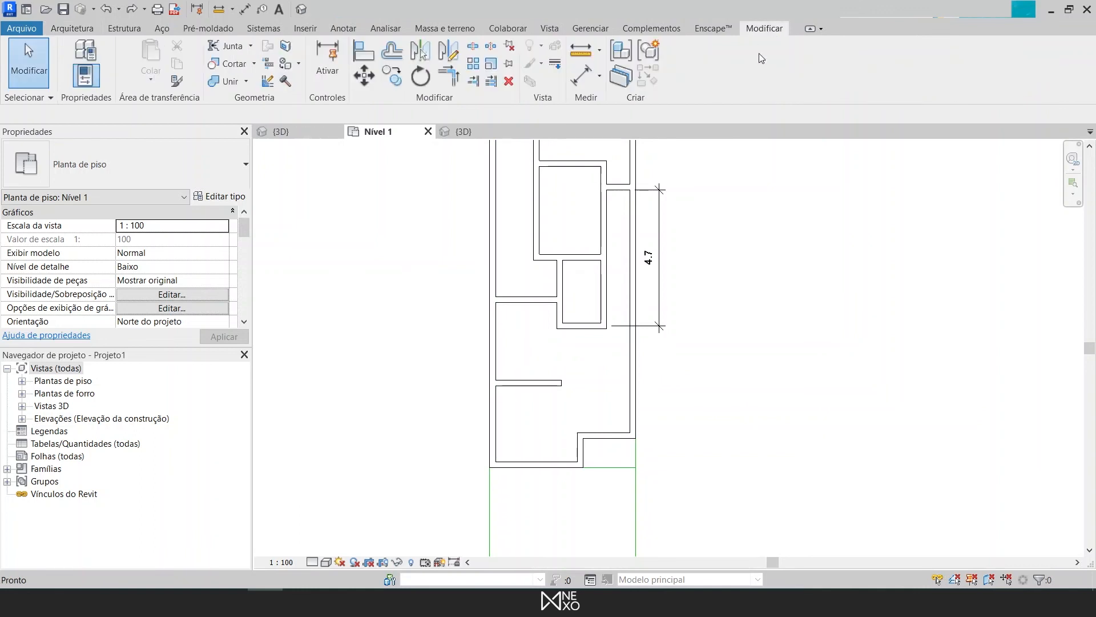
{"action": "left_click", "coordinate": [449, 81]}
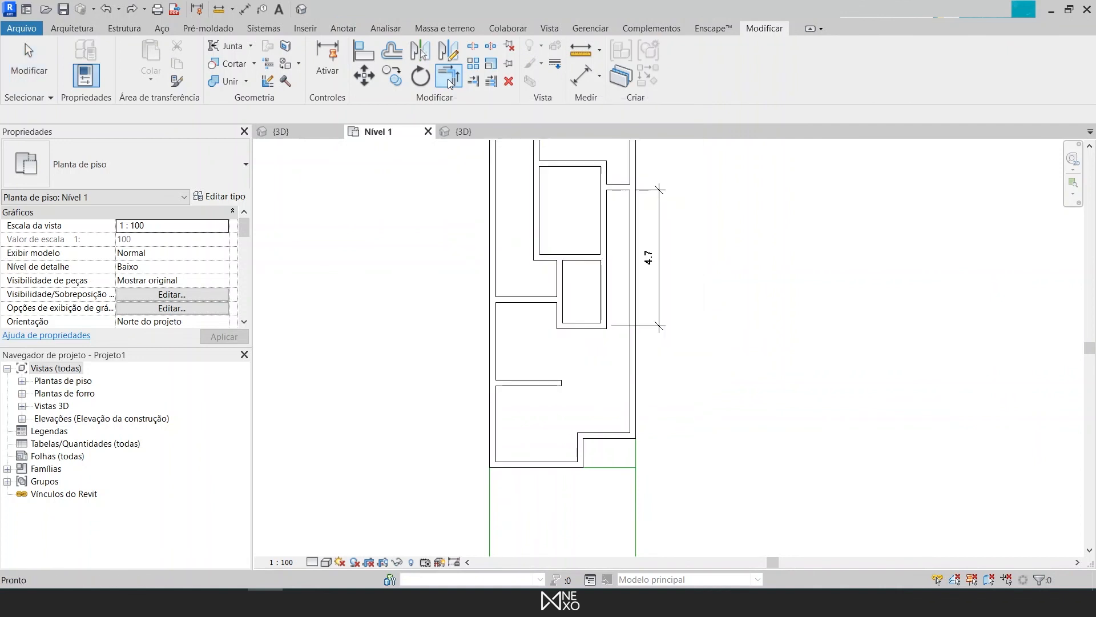
{"action": "left_click", "coordinate": [494, 334]}
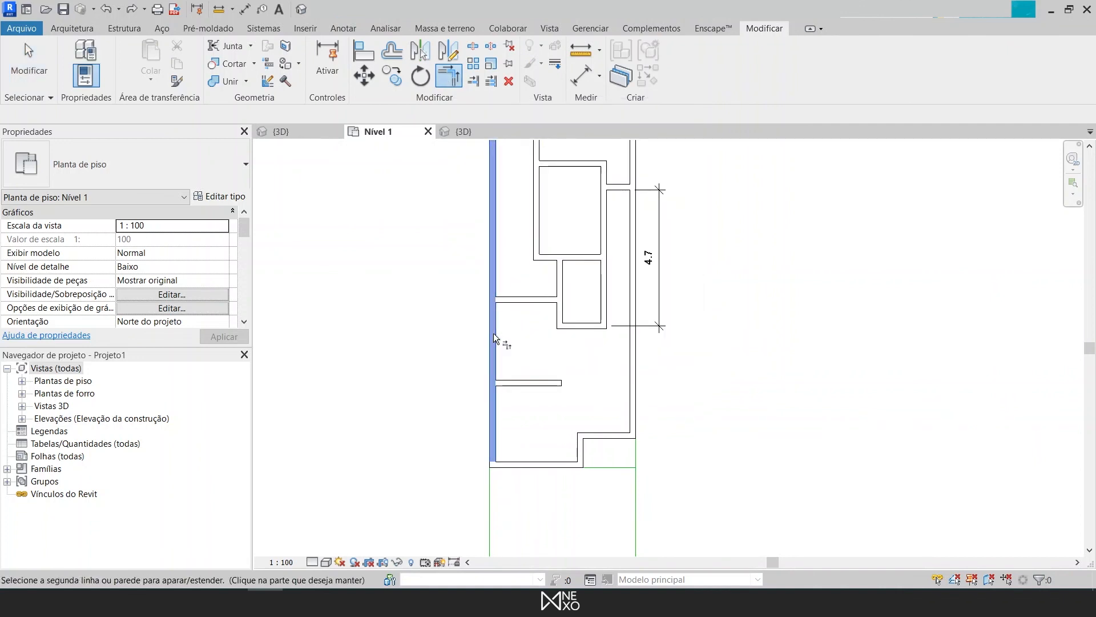
{"action": "left_click", "coordinate": [526, 297]}
{"action": "key", "text": "Escape"}
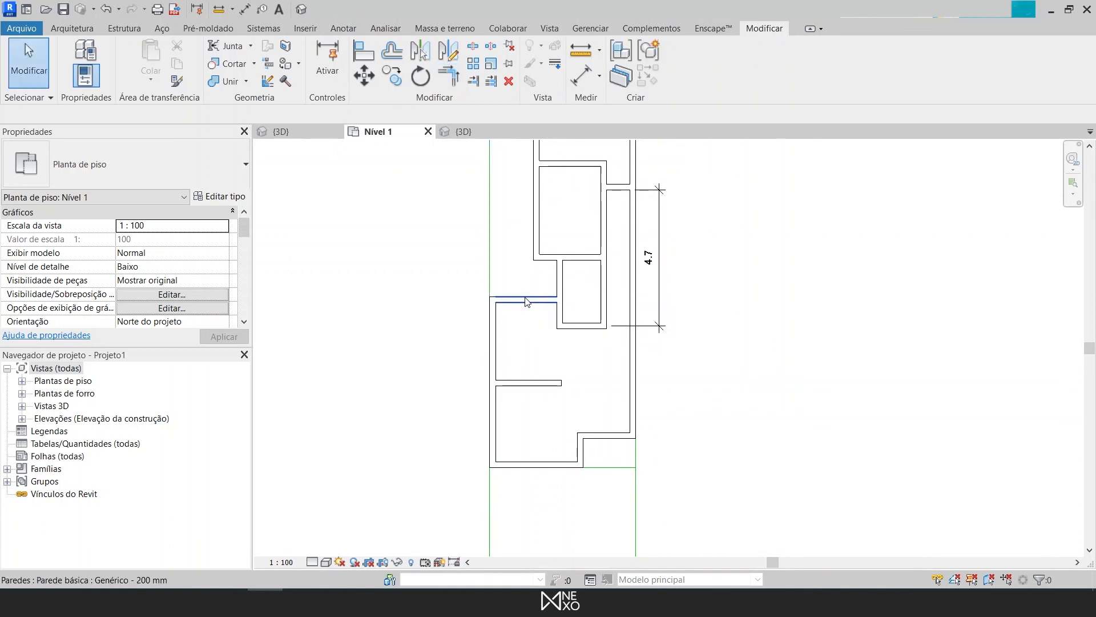
Step: Open the 3D view, examine the trimmed wall layout from the front, and set the view's detail level to Alto
{"action": "left_click", "coordinate": [471, 131]}
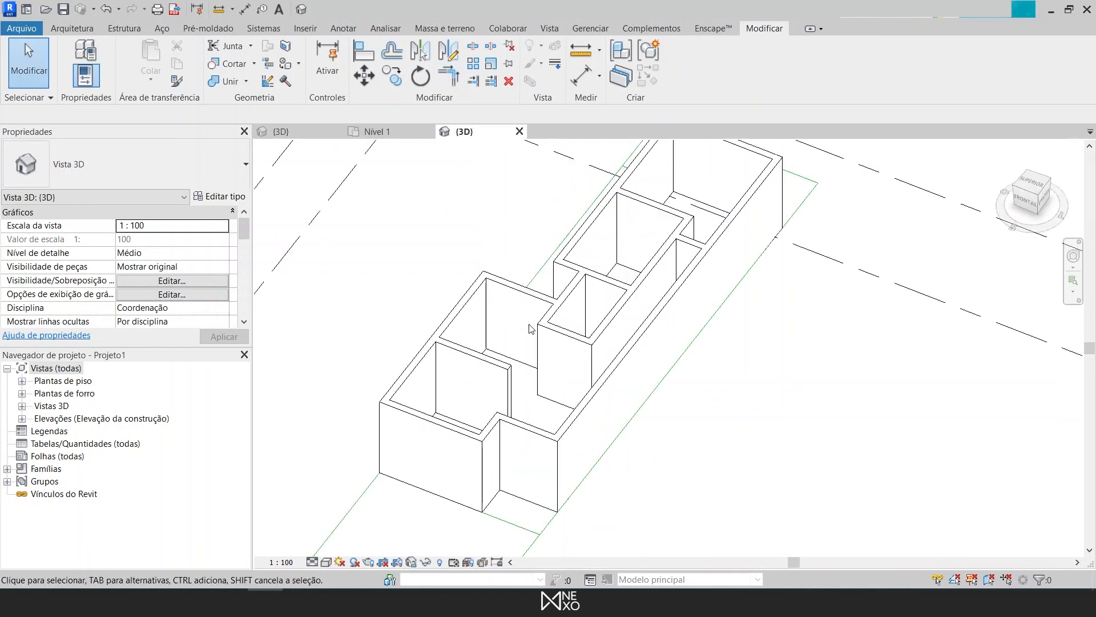
{"action": "scroll", "coordinate": [612, 330], "scroll_direction": "up", "scroll_amount": 5}
{"action": "scroll", "coordinate": [612, 329], "scroll_direction": "down", "scroll_amount": 5}
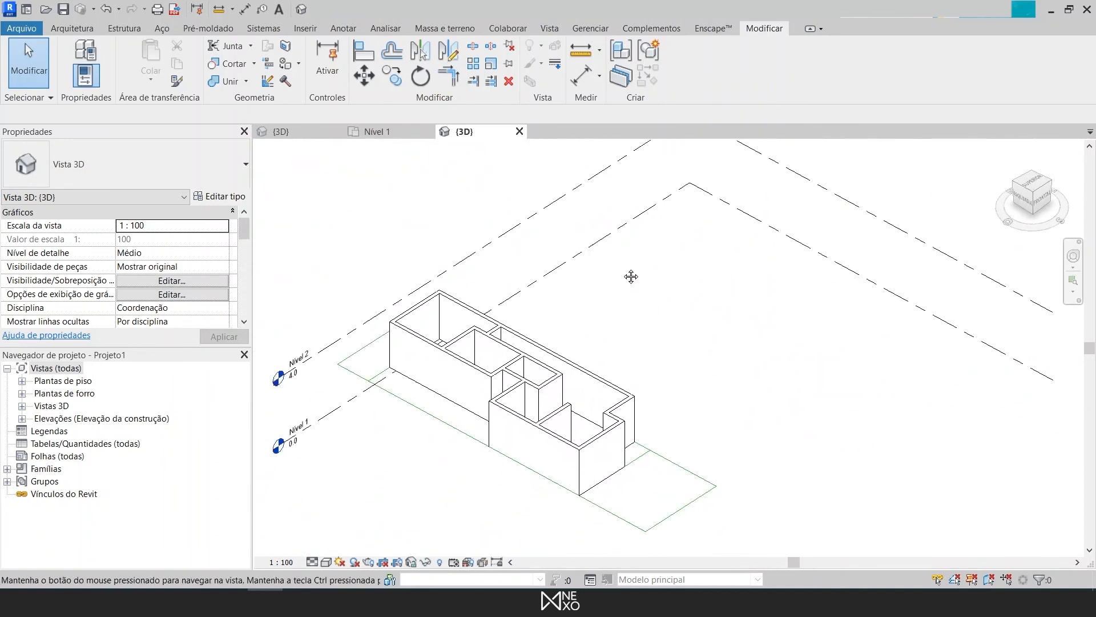
{"action": "middle_click_drag", "start_coordinate": [613, 329], "coordinate": [428, 474], "text": "shift"}
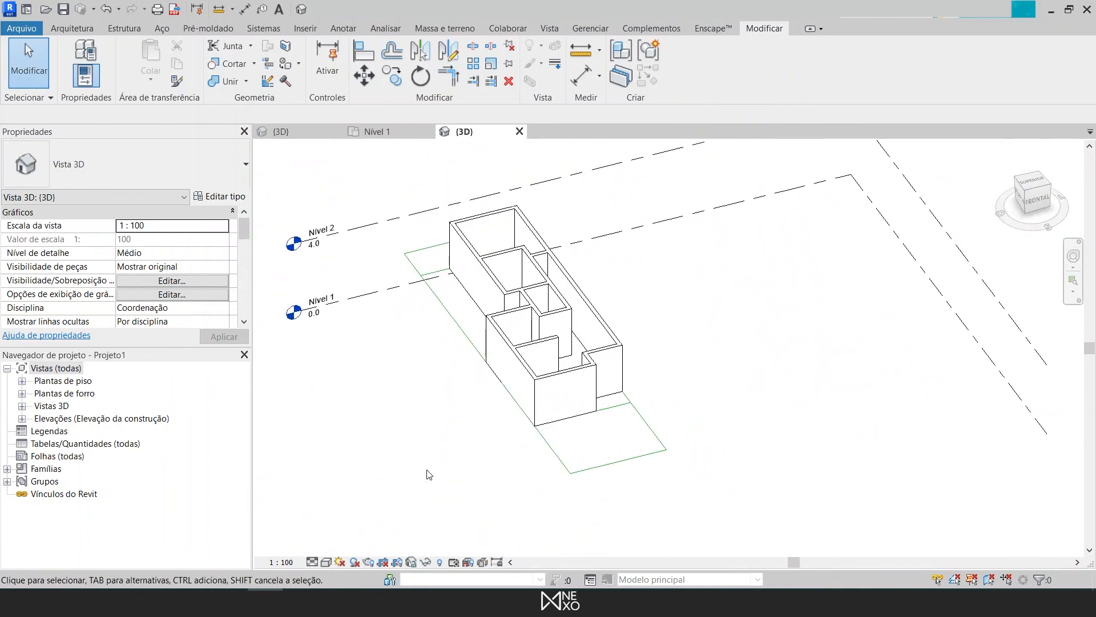
{"action": "left_click", "coordinate": [313, 562]}
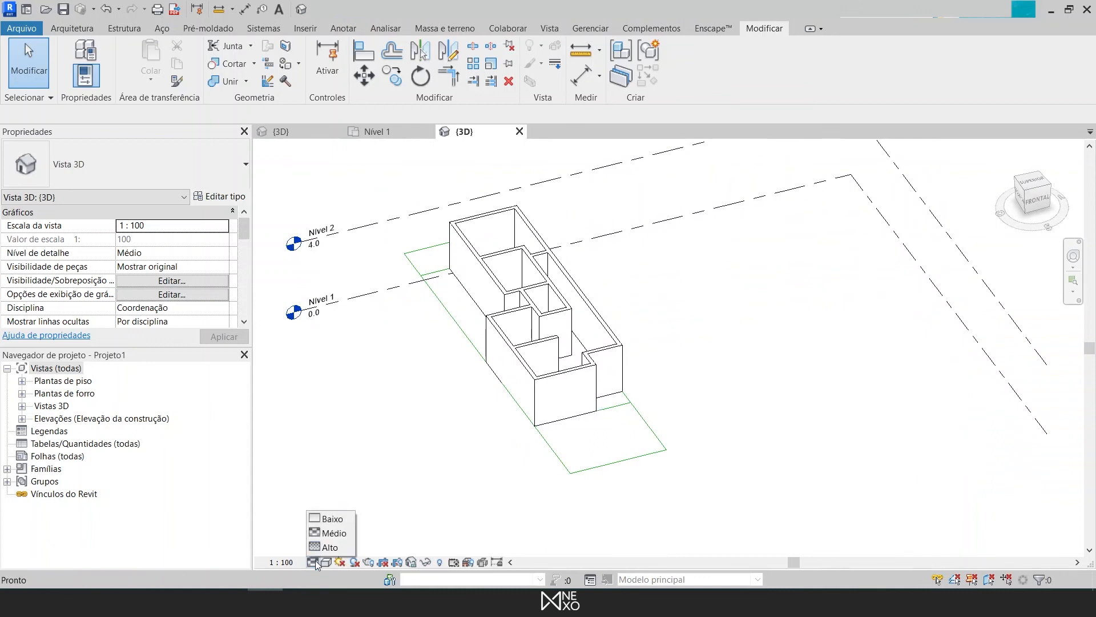
{"action": "left_click", "coordinate": [313, 562]}
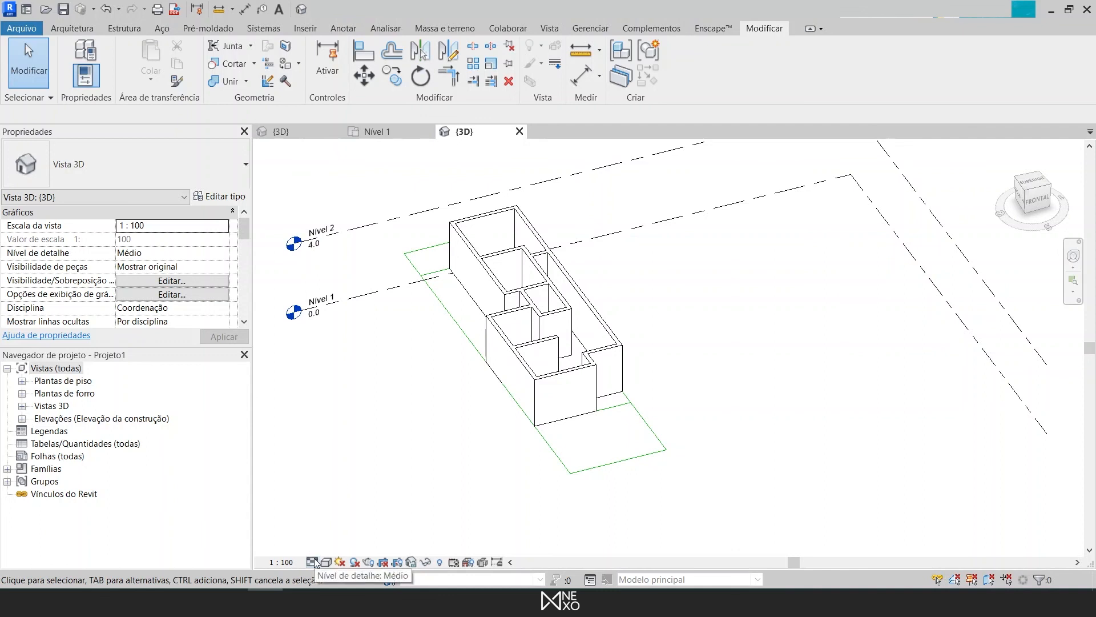
{"action": "left_click", "coordinate": [316, 562]}
{"action": "left_click", "coordinate": [325, 549]}
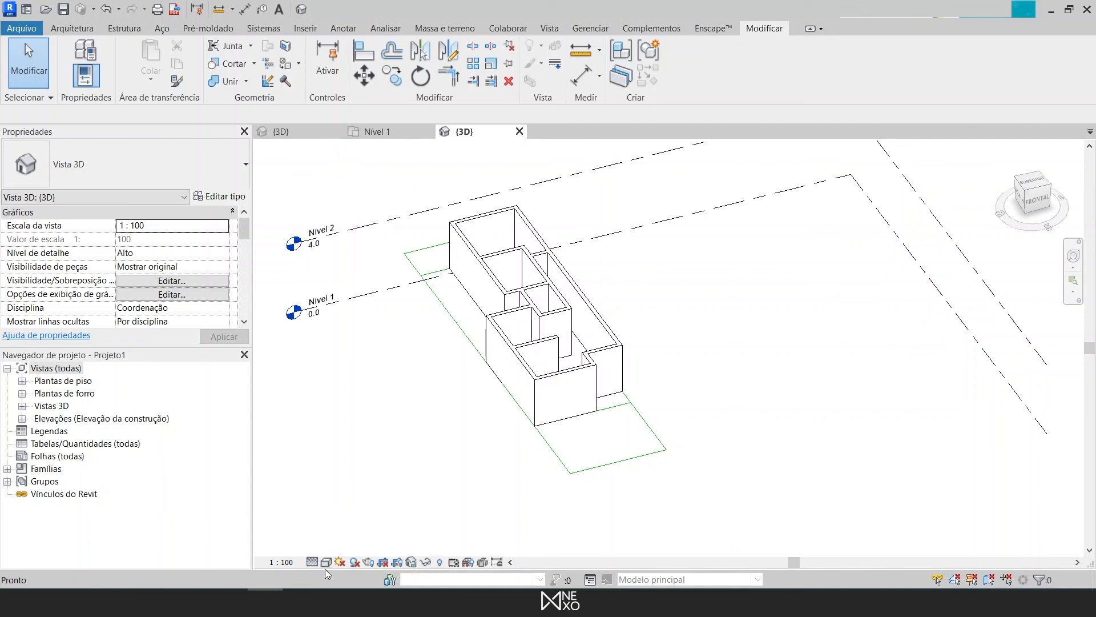
Step: Set the 3D view's visual style to Cores consistentes and examine the shaded house walls
{"action": "left_click", "coordinate": [325, 562]}
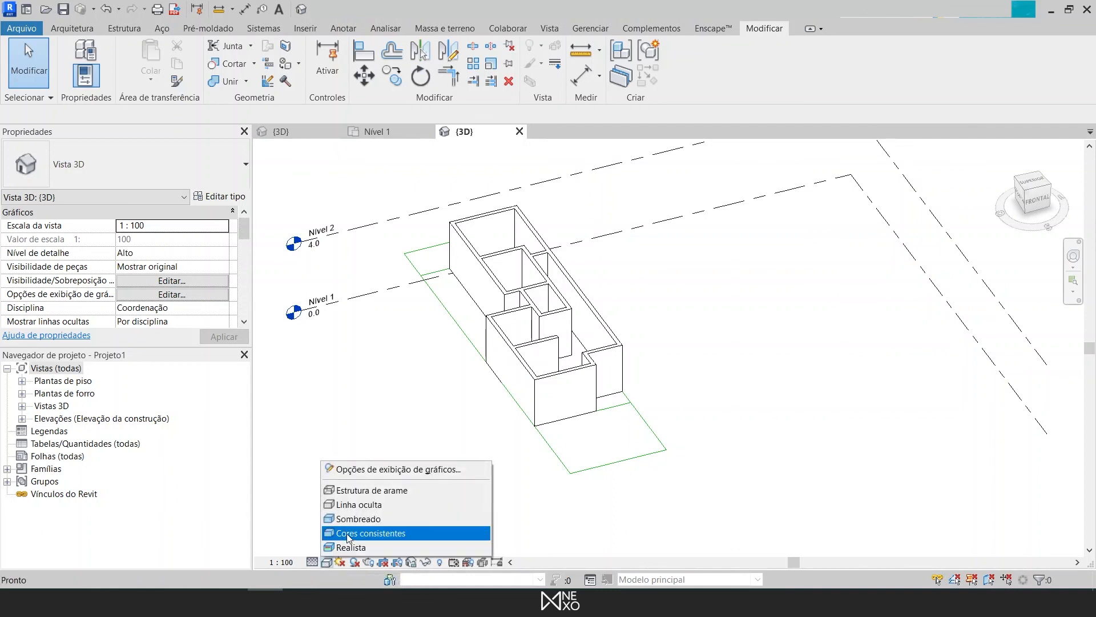
{"action": "left_click", "coordinate": [347, 533]}
{"action": "middle_click_drag", "start_coordinate": [645, 349], "coordinate": [648, 406], "text": "shift"}
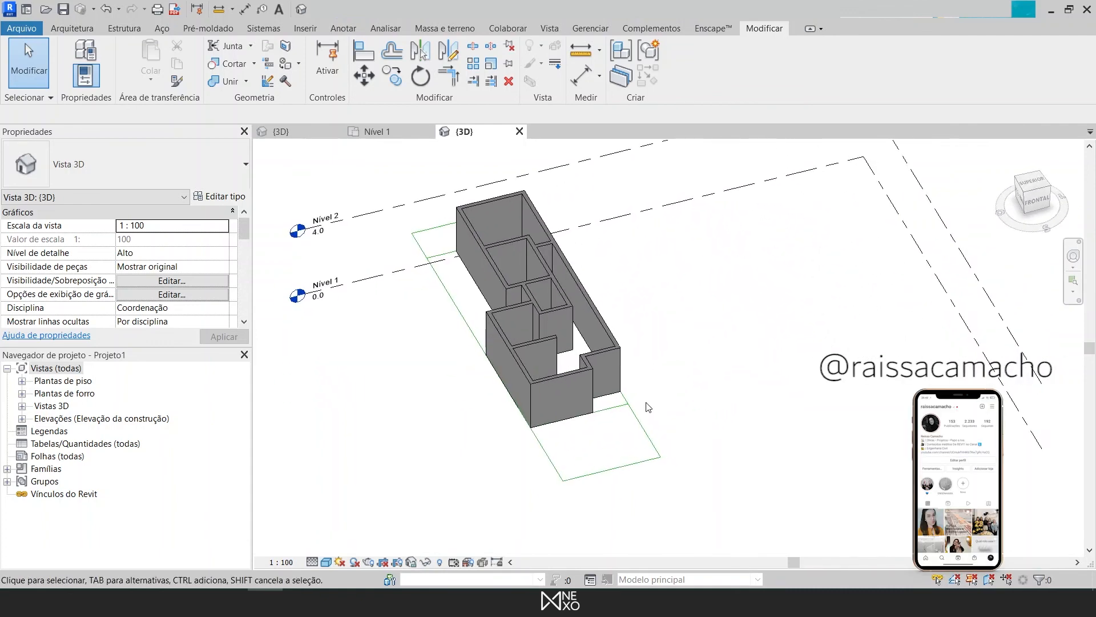